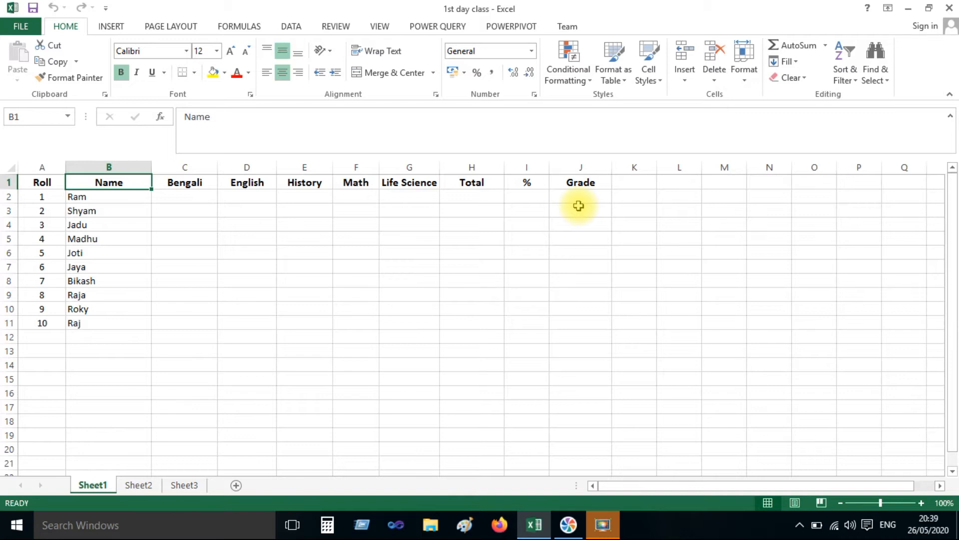
Select column A, column B, row 1 and the Roll header cell in turn to examine columns, rows and cells
left_click(50, 182)
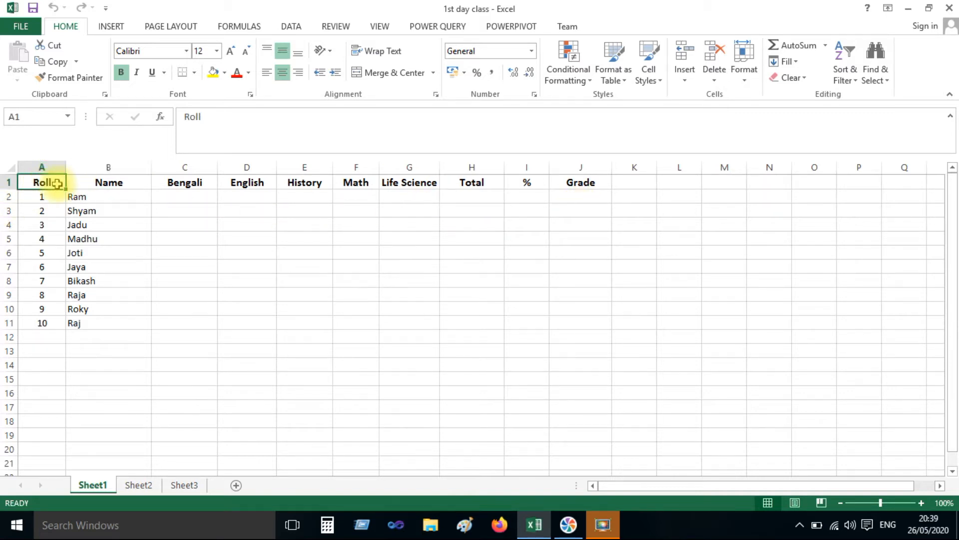
left_click(36, 166)
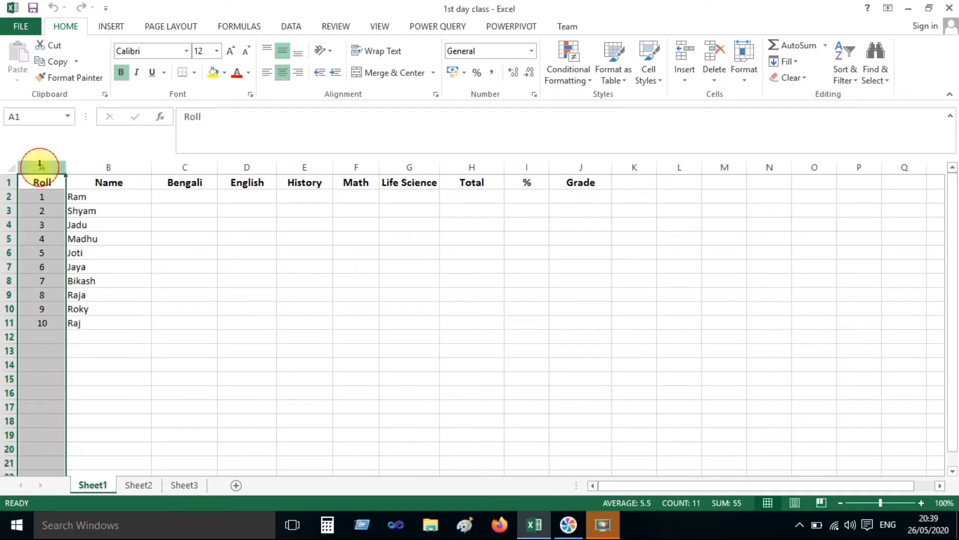
left_click(102, 163)
left_click(10, 182)
left_click(47, 179)
Go from the Name header along row 1 to the worksheet's last column, XFD
left_click(96, 180)
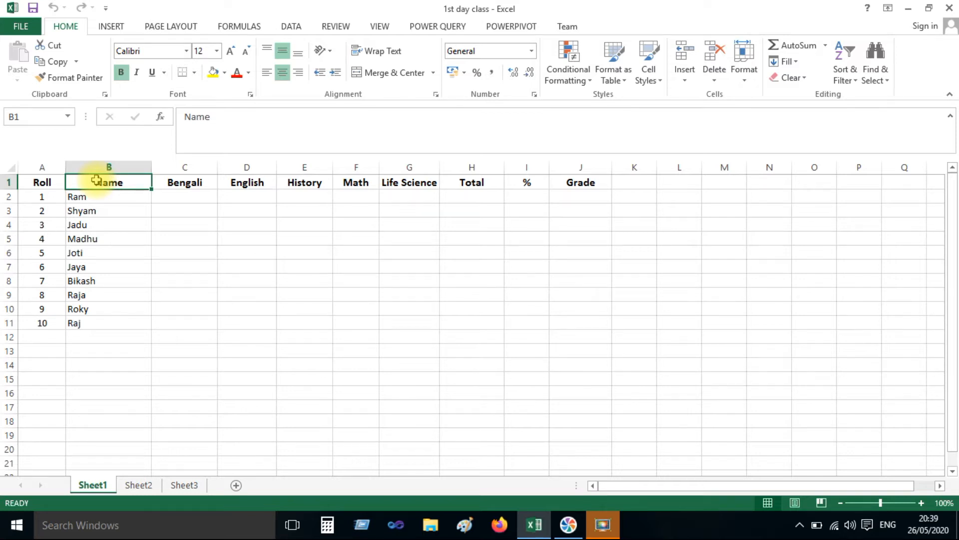
key("ctrl+Right")
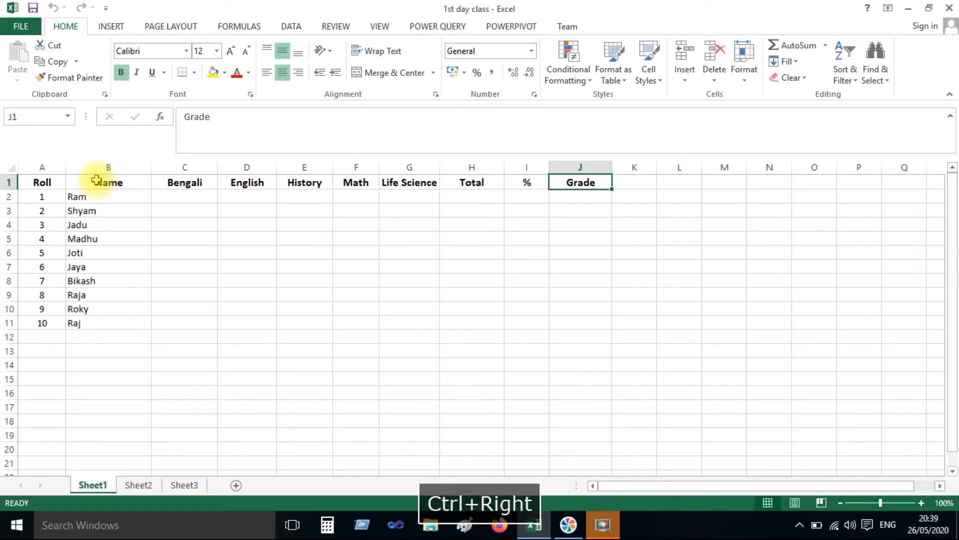
key("ctrl+Right")
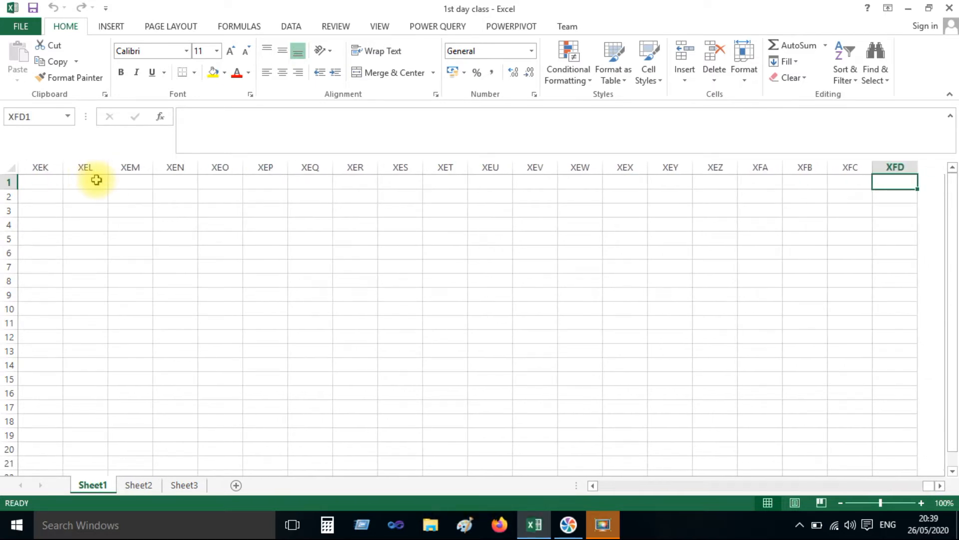
Write 16384 in cell XFD1 and clear the entry again
double_click(899, 184)
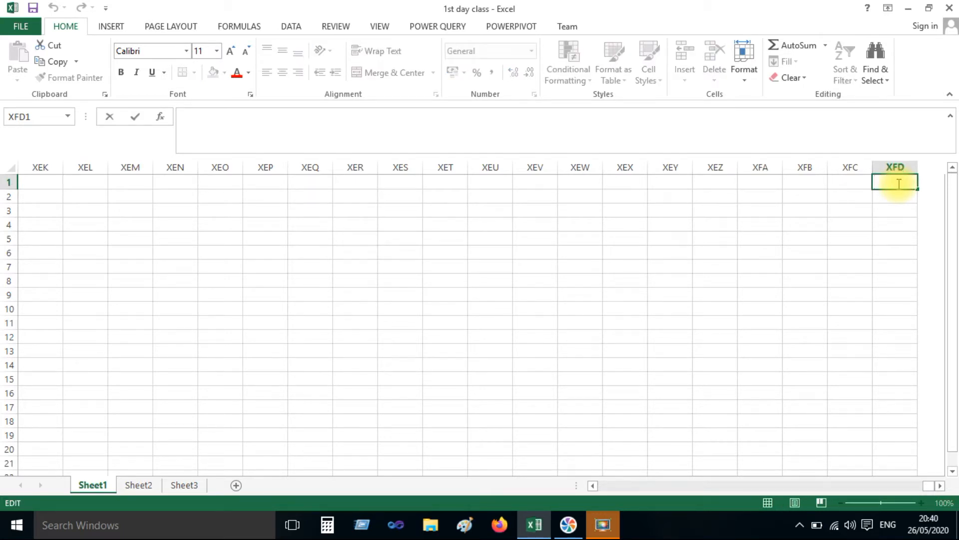
type("16384")
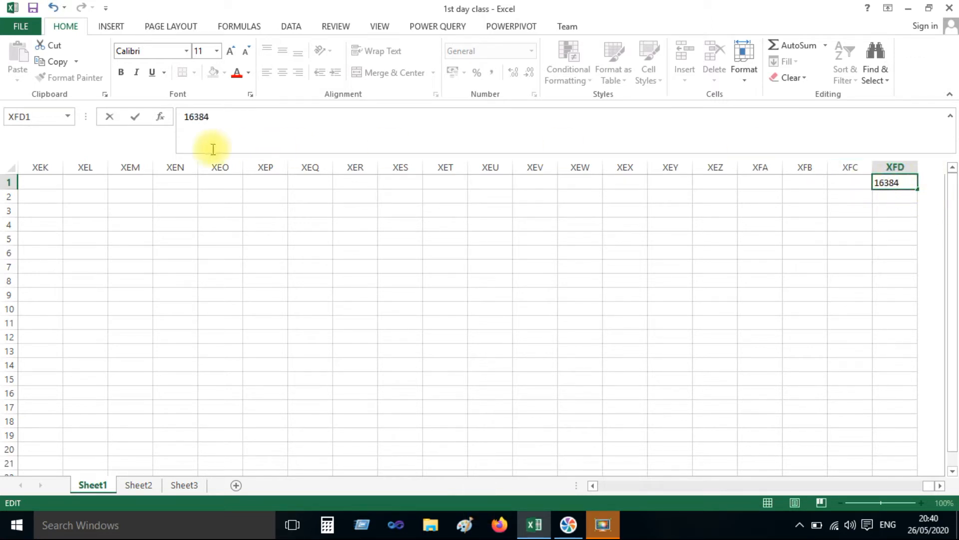
left_click(906, 185)
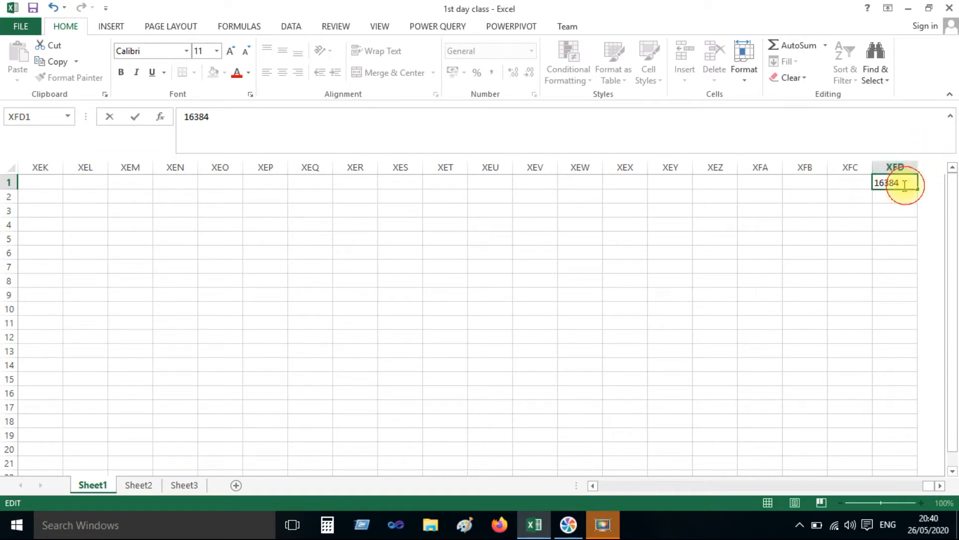
left_click_drag(906, 185, 877, 184)
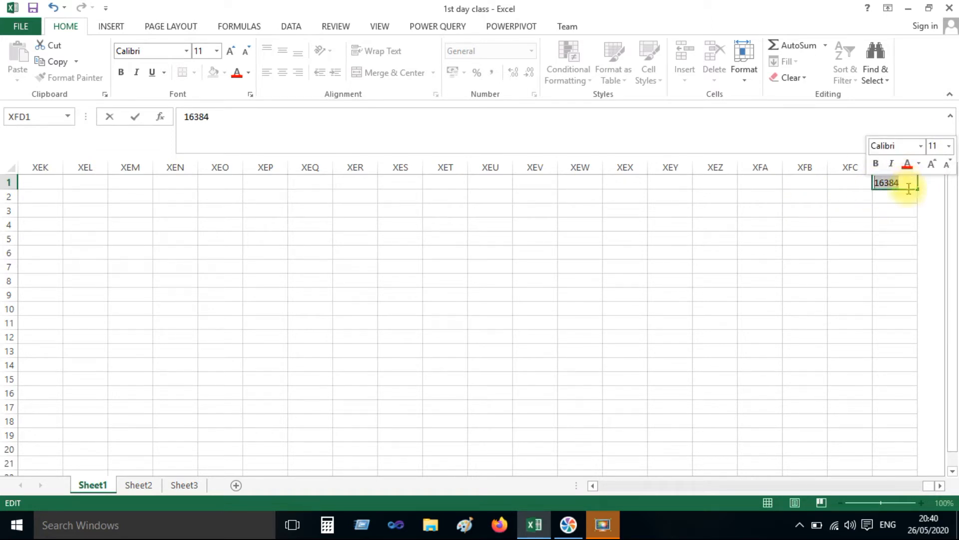
key("Delete")
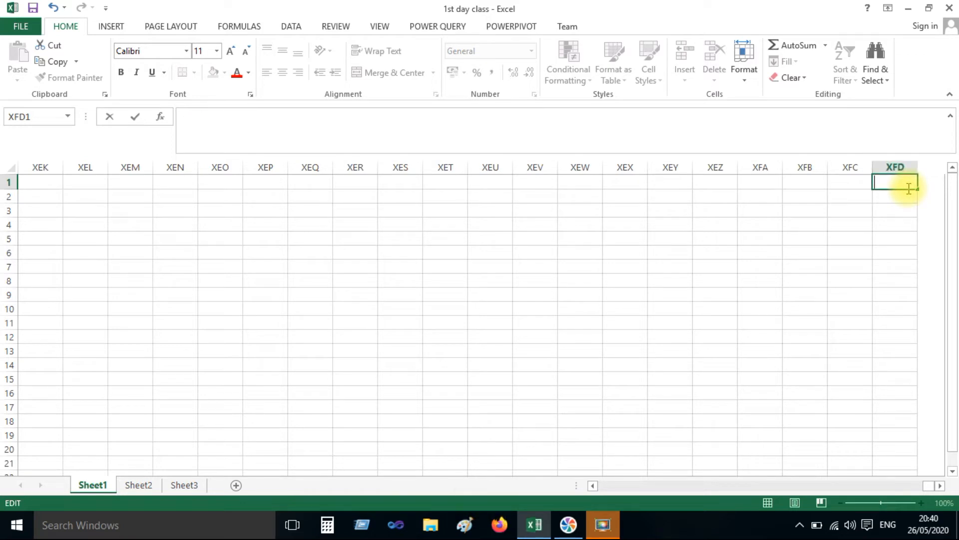
Leave cell XFD1 and return along row 1 to the Roll header in A1
key("ctrl+Left")
left_click(846, 186)
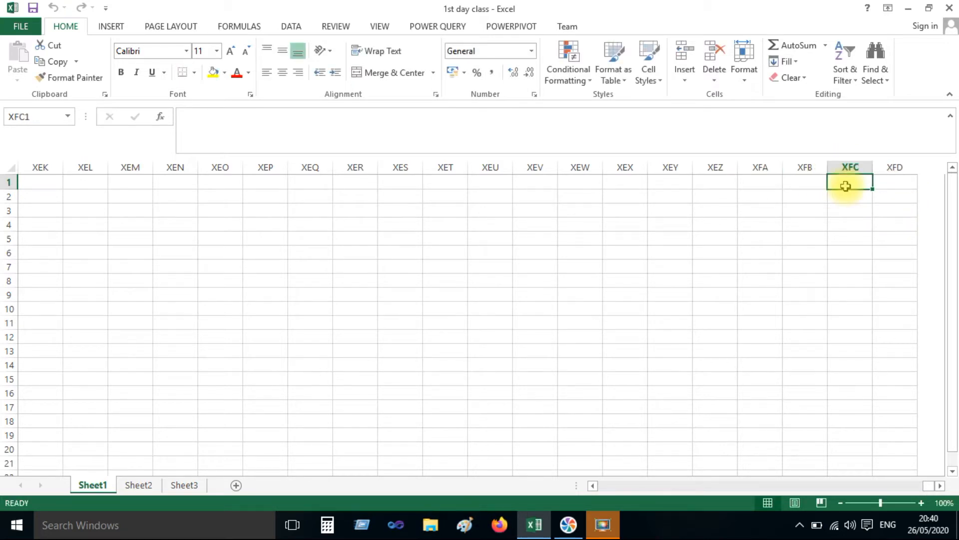
key("ctrl+Left")
key("ctrl+Left")
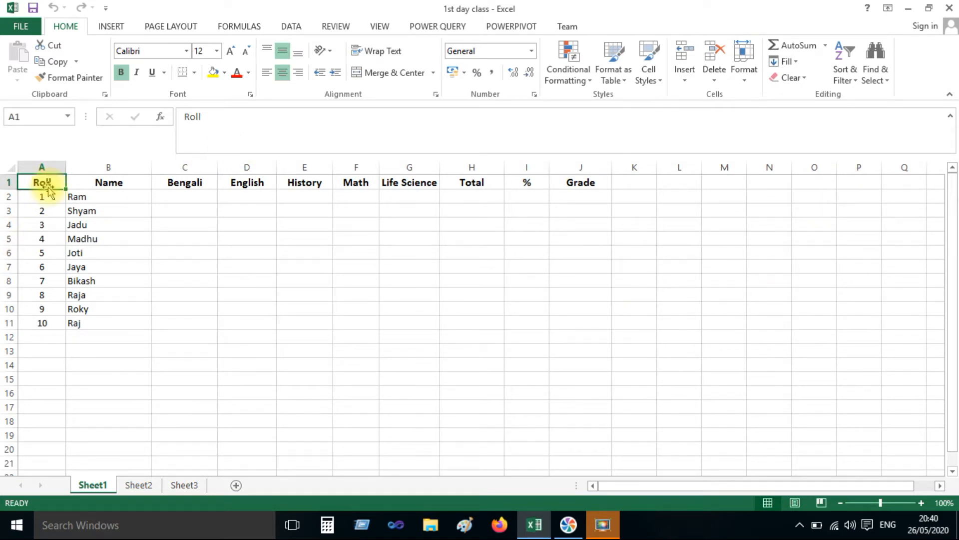
Go down column A to the worksheet's last row, 1048576, and return to cell A1
key("ctrl+Down")
key("ctrl+Down")
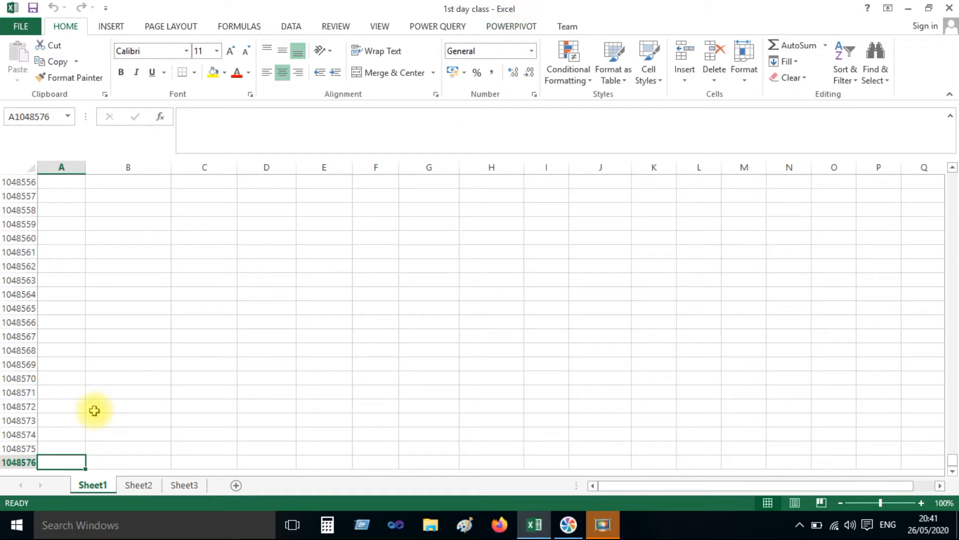
key("ctrl+Up")
key("Up")
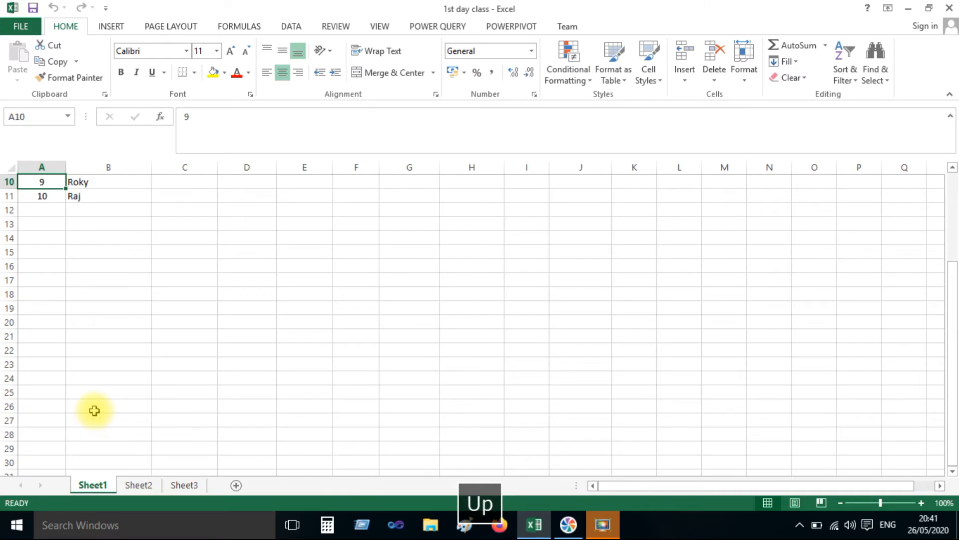
key("ctrl+Up")
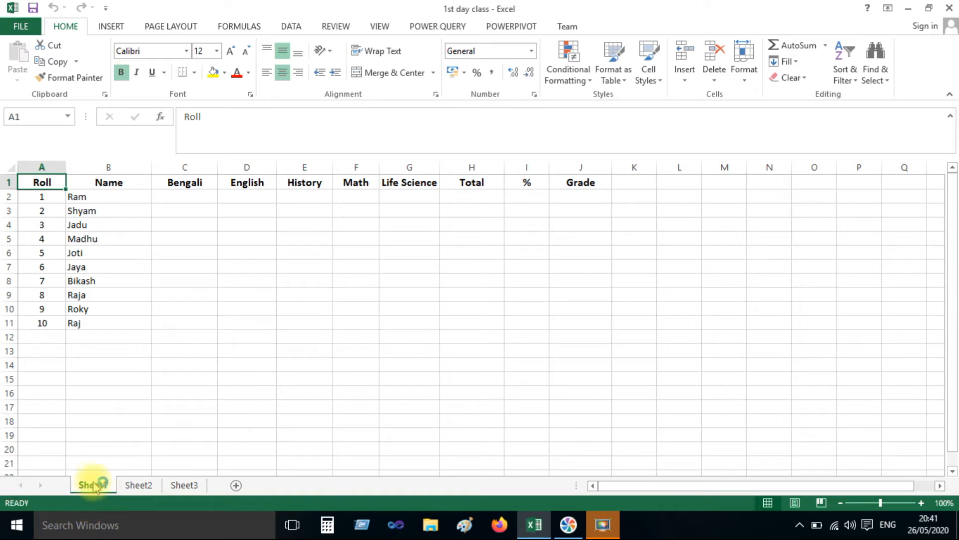
View Sheet2 and Sheet3, and add three new blank worksheets to the workbook
left_click(140, 486)
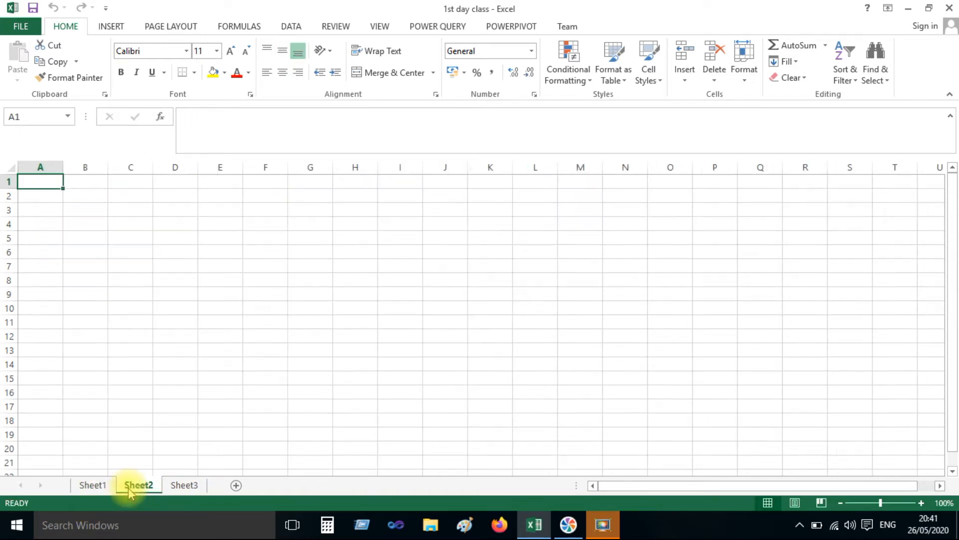
left_click(198, 488)
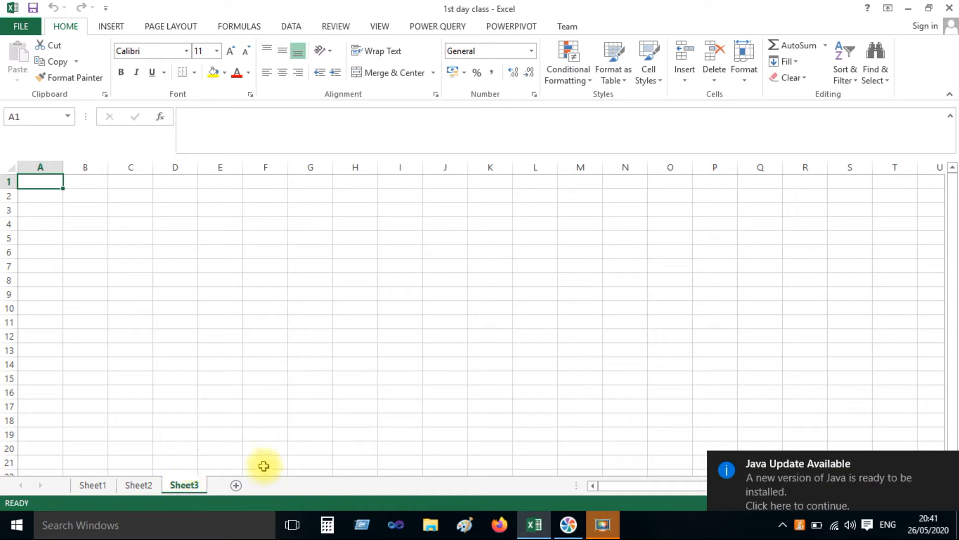
left_click(236, 484)
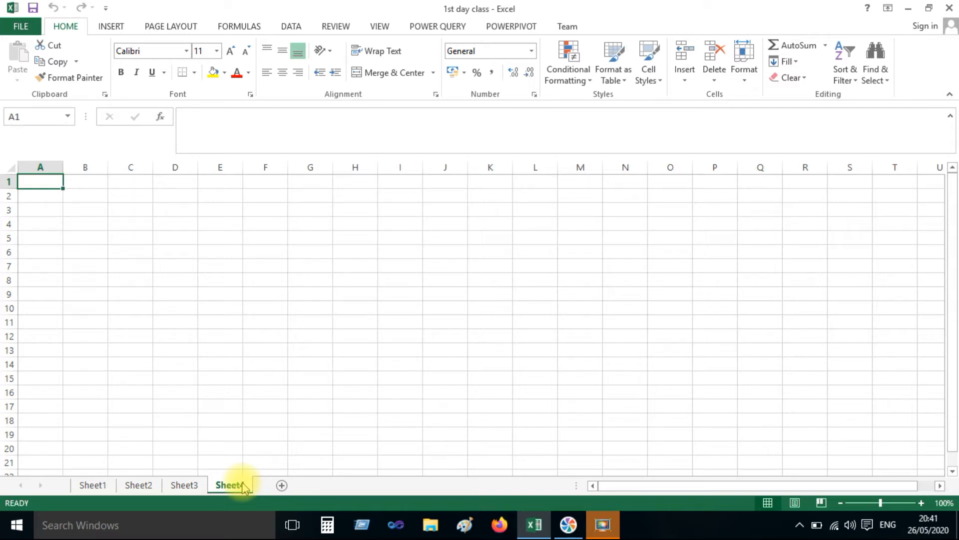
key("shift+F11")
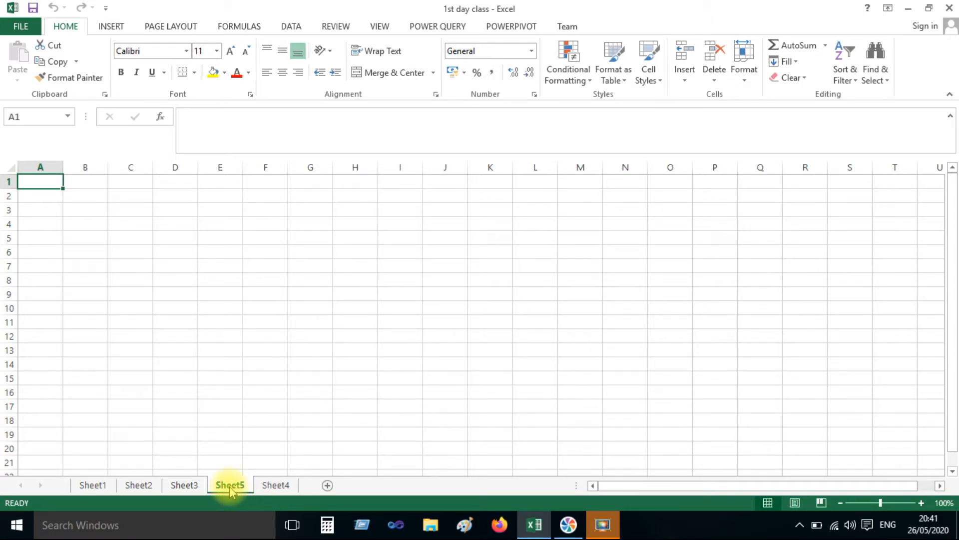
key("shift+F11")
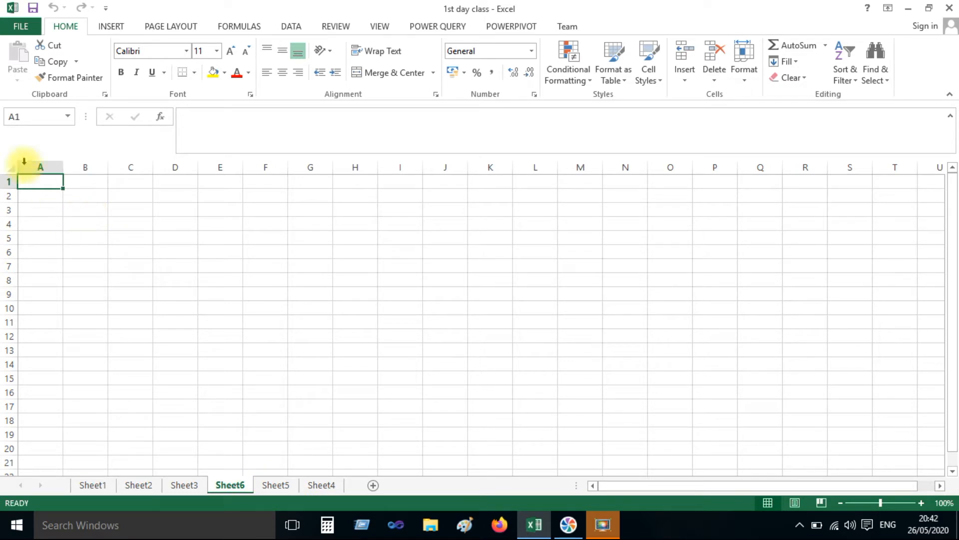
On Sheet1, enter the roll 1 student's marks: Bengali 90, English 80, History 75, Math 95 and Life Science 80
left_click(91, 484)
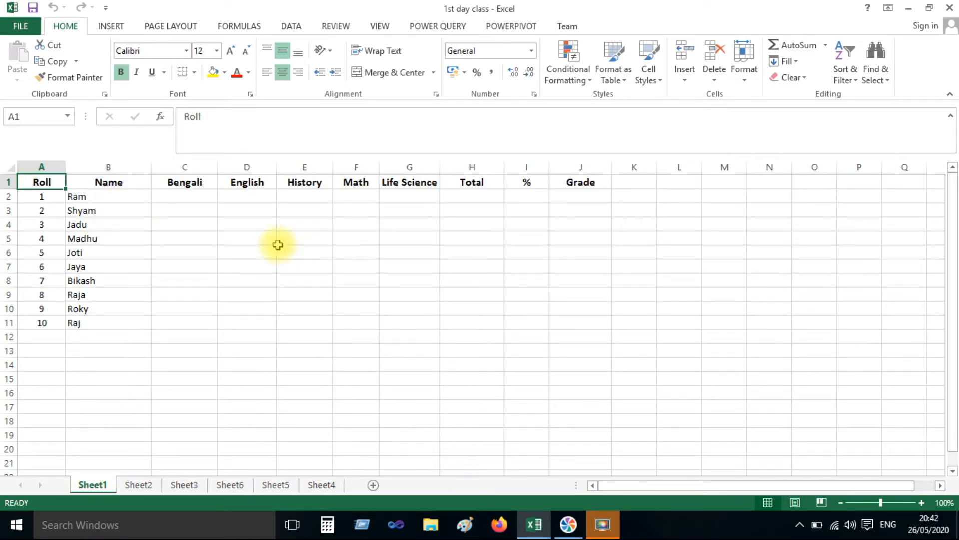
left_click(202, 198)
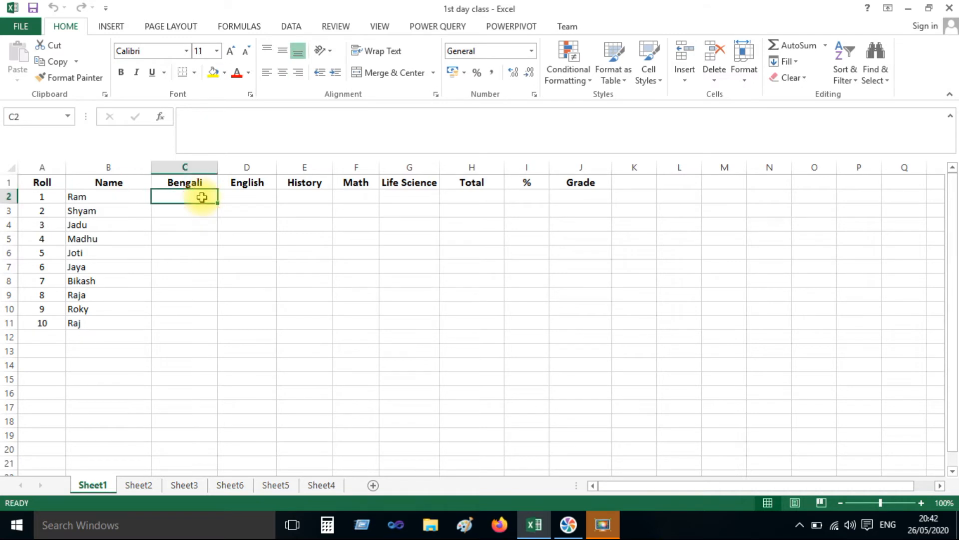
type("90")
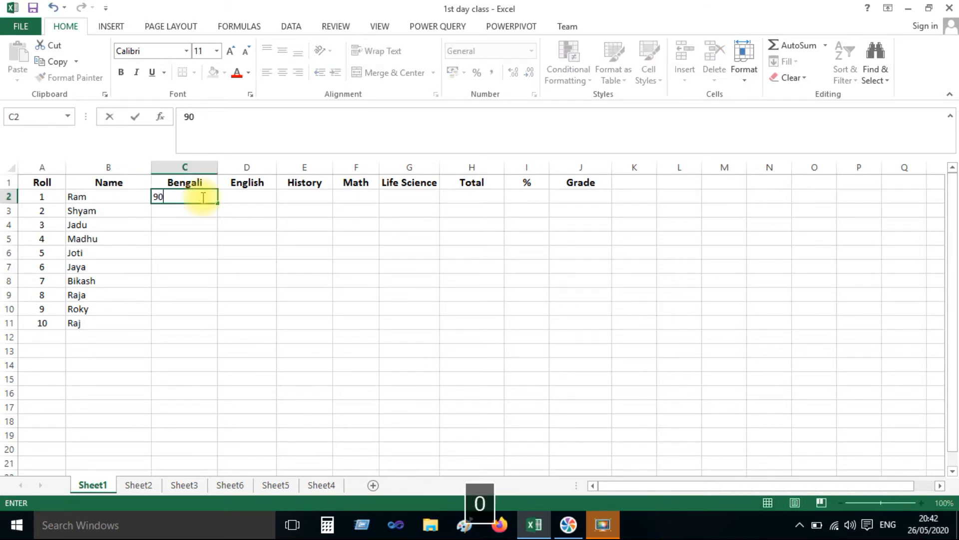
key("Tab")
type("80")
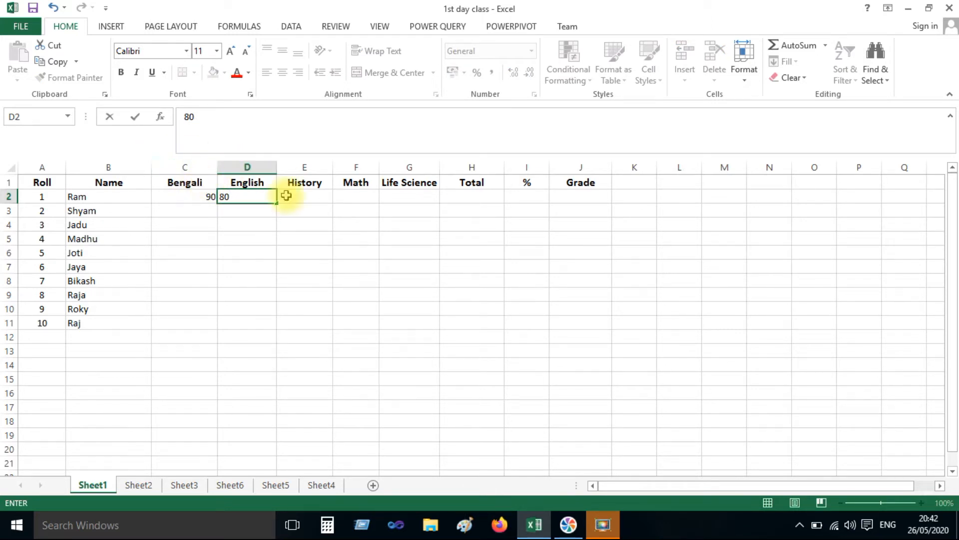
left_click(313, 199)
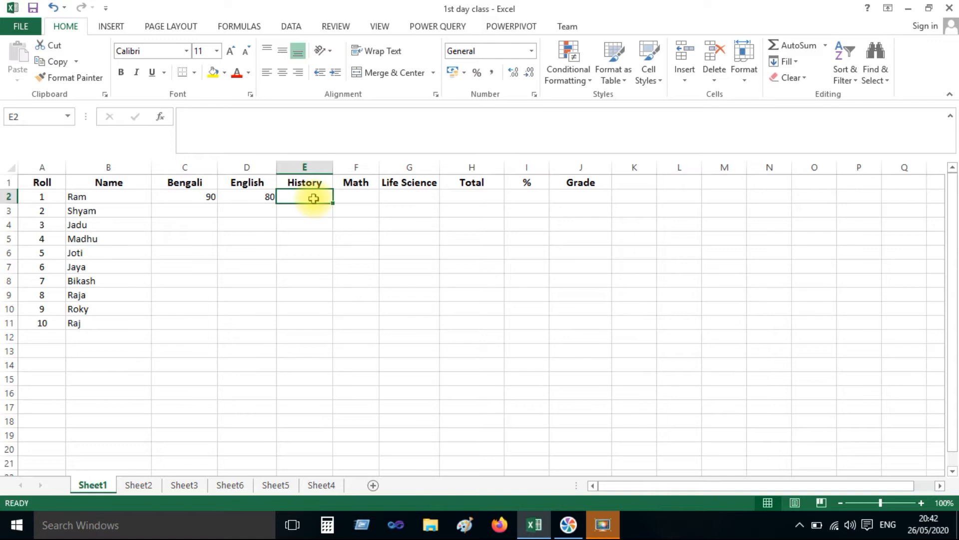
type("75")
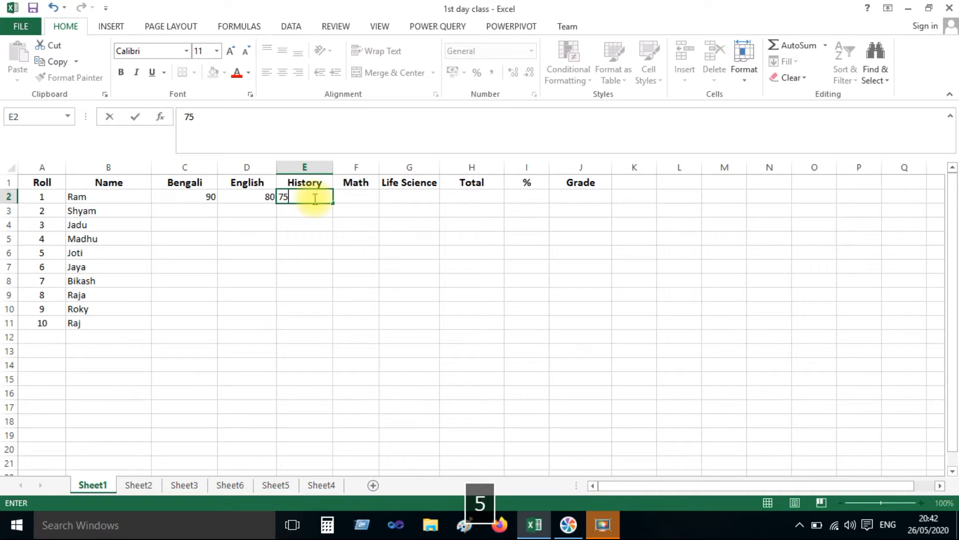
key("Tab")
type("95")
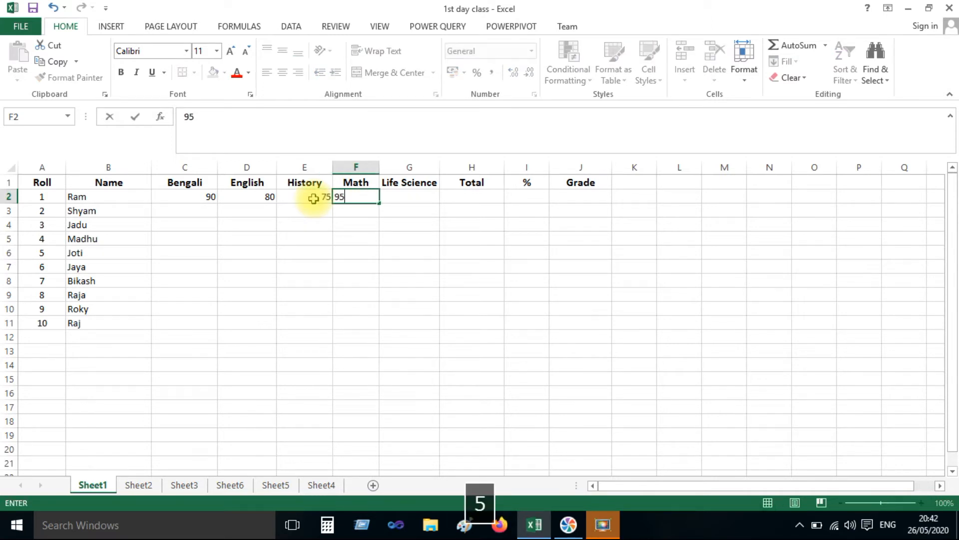
key("Tab")
type("80")
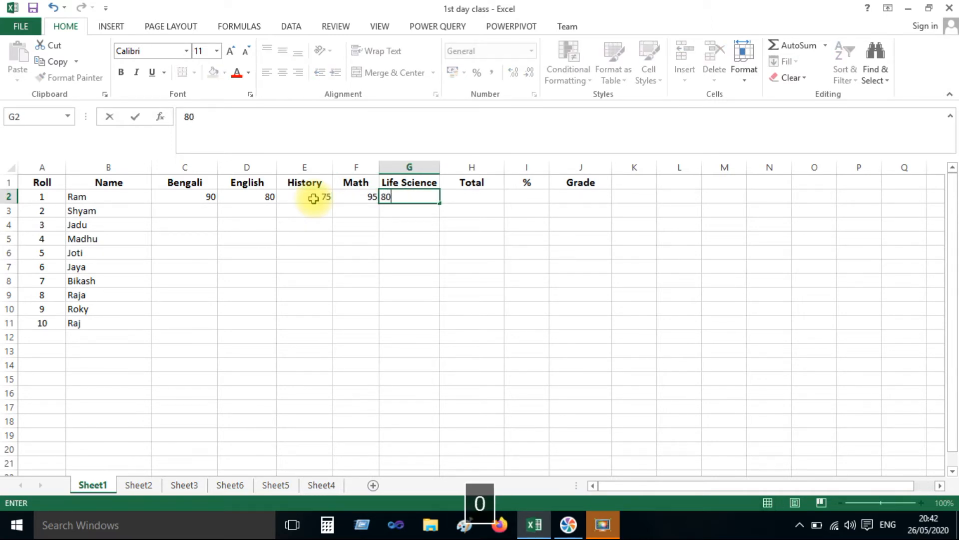
key("Tab")
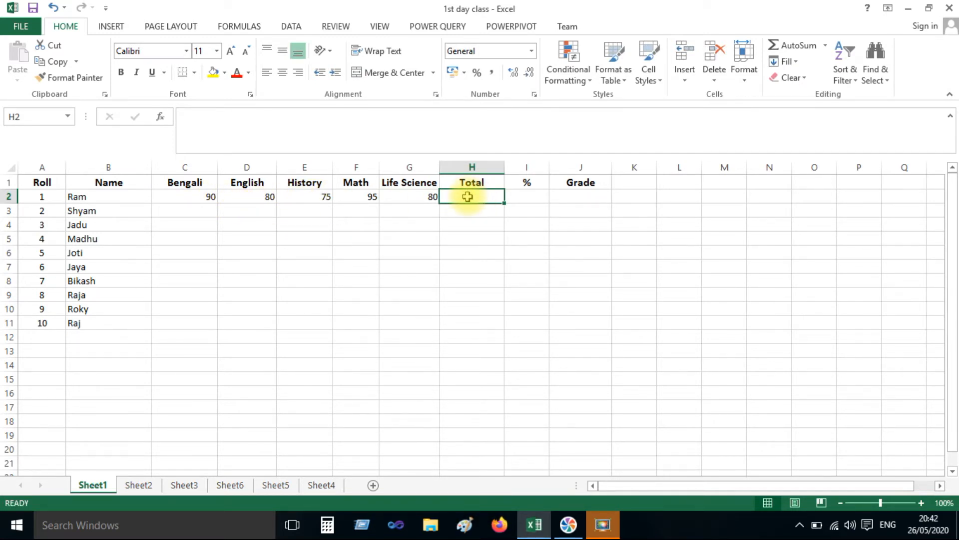
Enter the formula =C2:G2 in Total cell H2 for the roll 1 student
type("=")
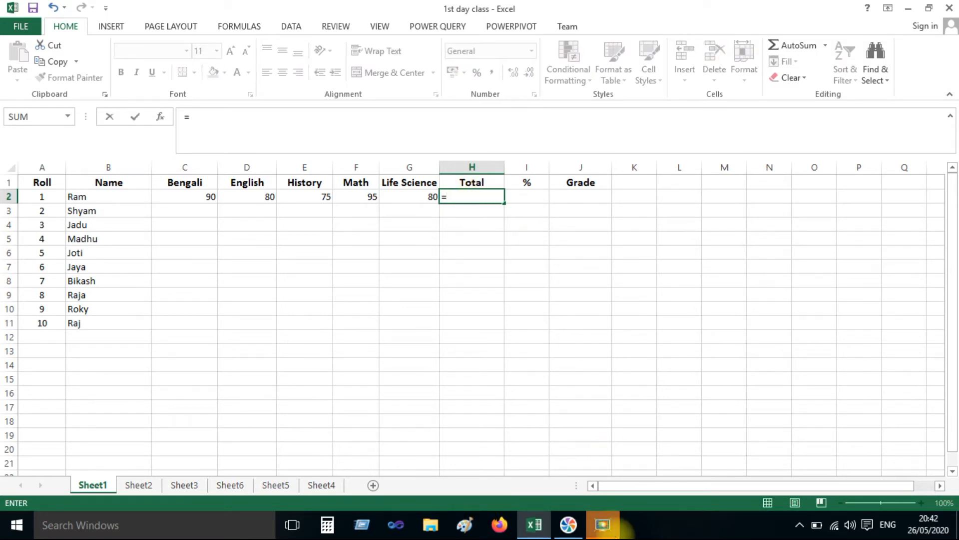
mouse_move(604, 532)
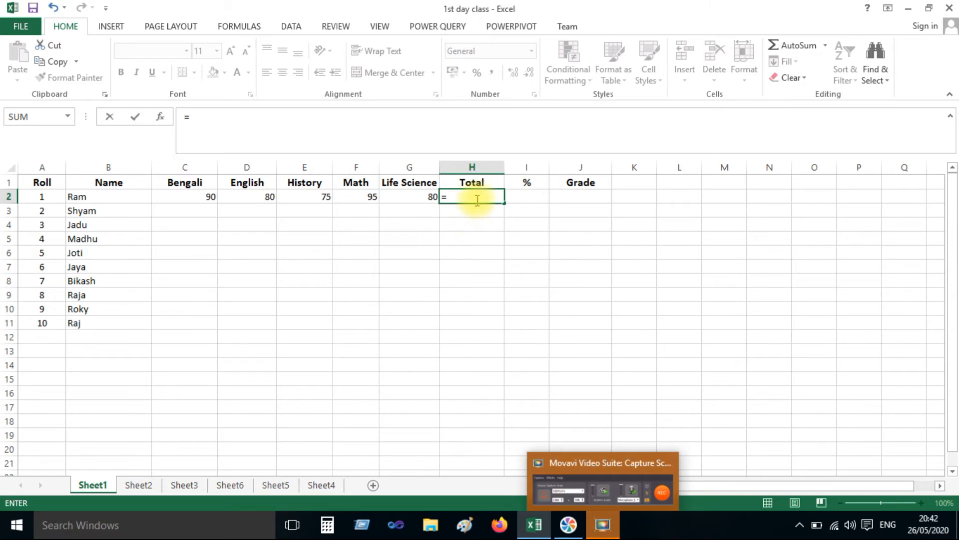
left_click(606, 531)
left_click(607, 533)
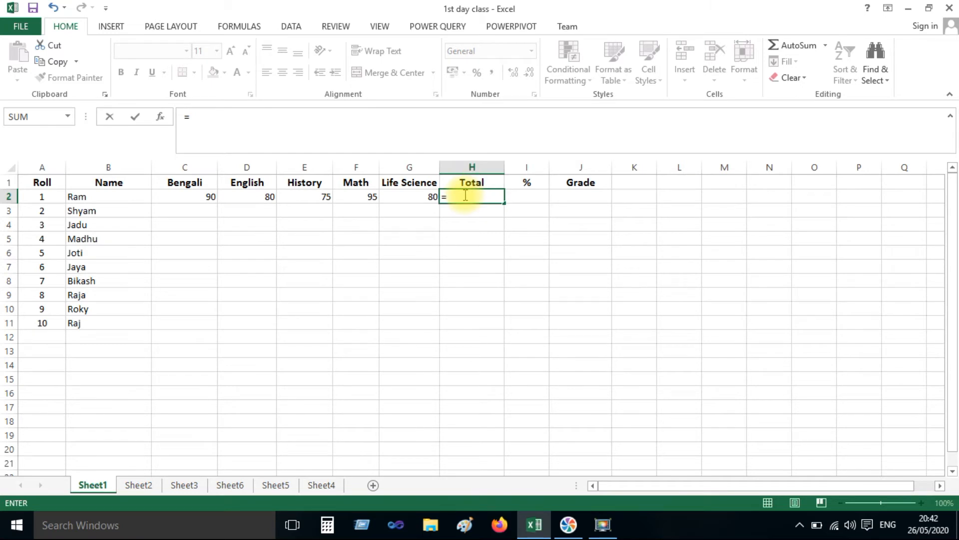
left_click(204, 198)
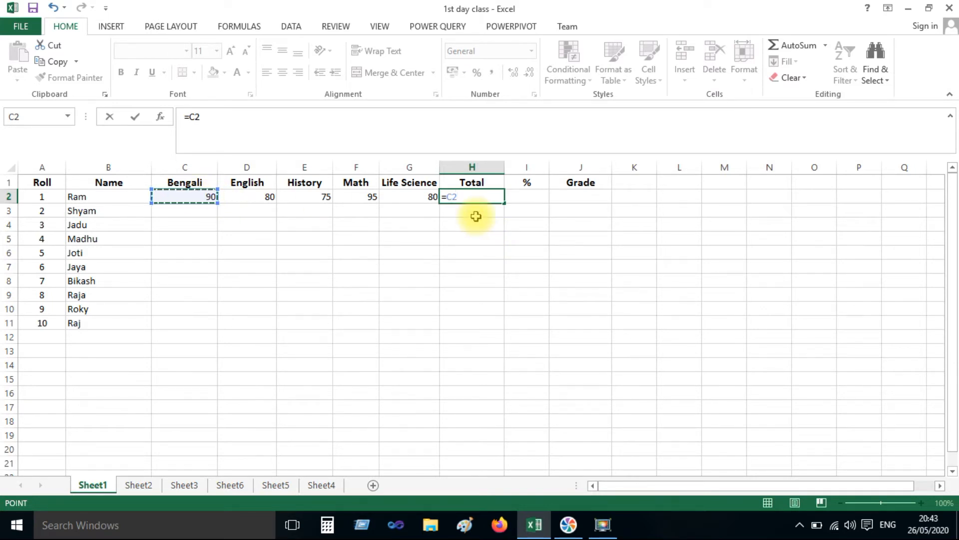
type(":")
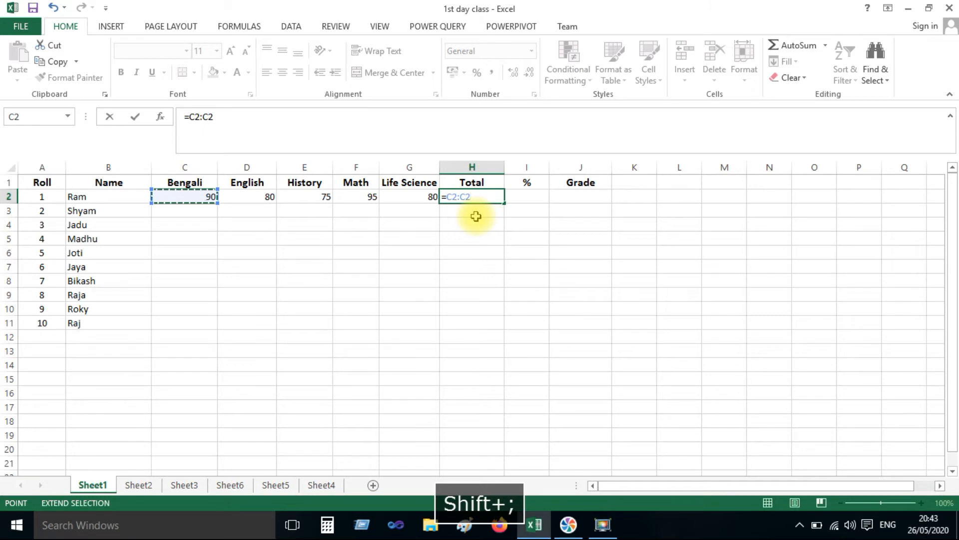
left_click(427, 198)
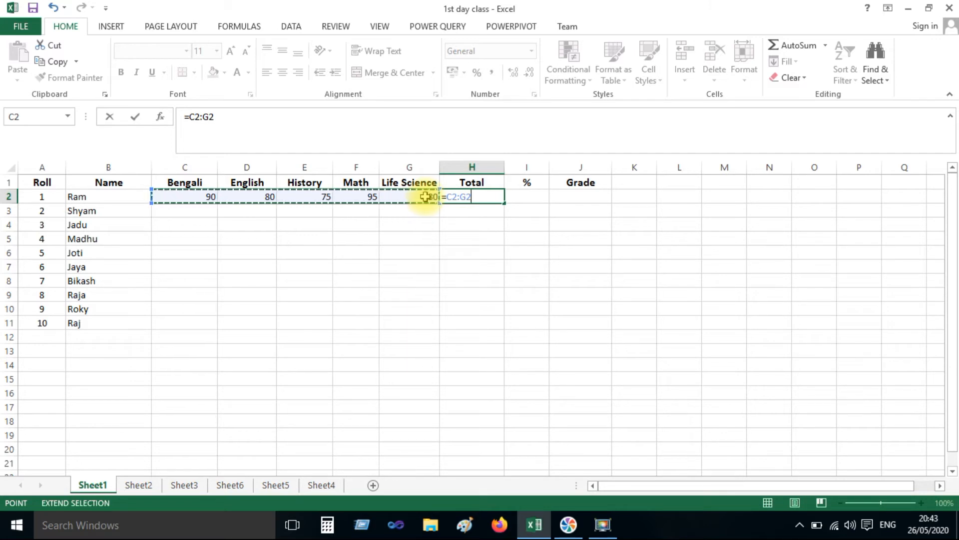
key("Return")
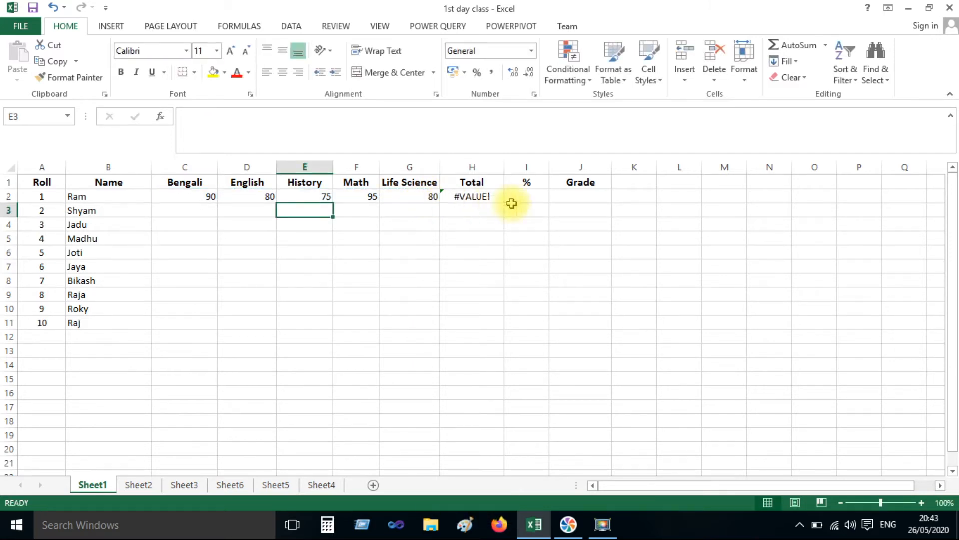
Enclose the range in H2's formula in parentheses so that it reads =(C2:G2)
left_click(473, 197)
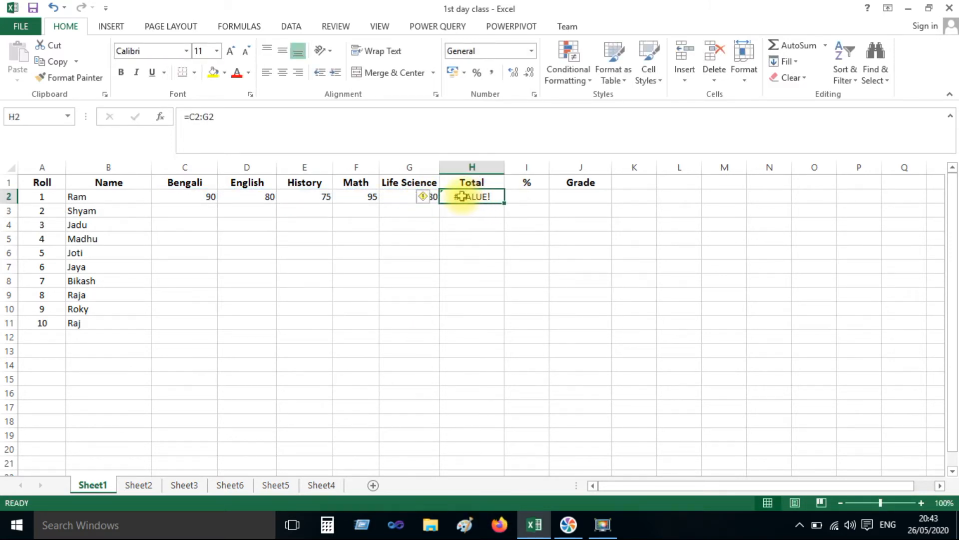
double_click(452, 197)
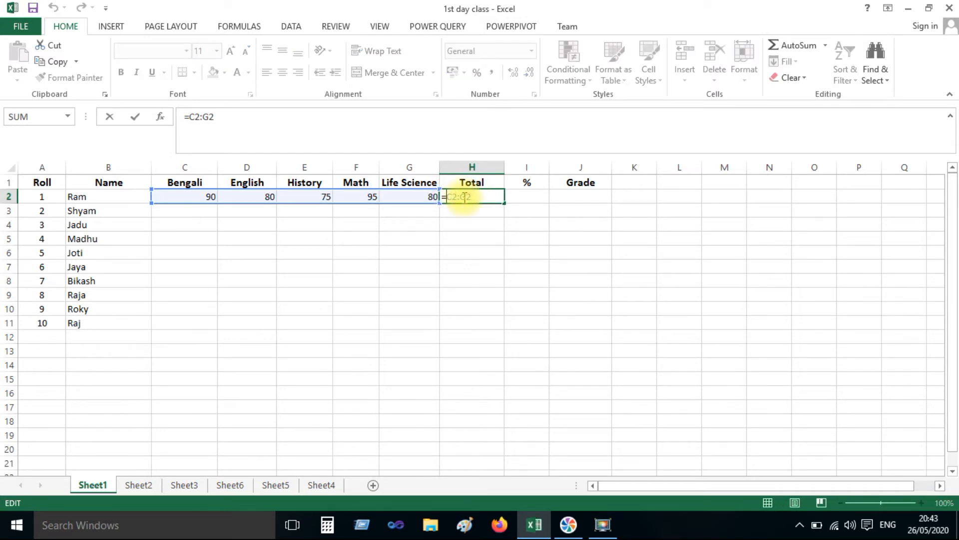
type("(")
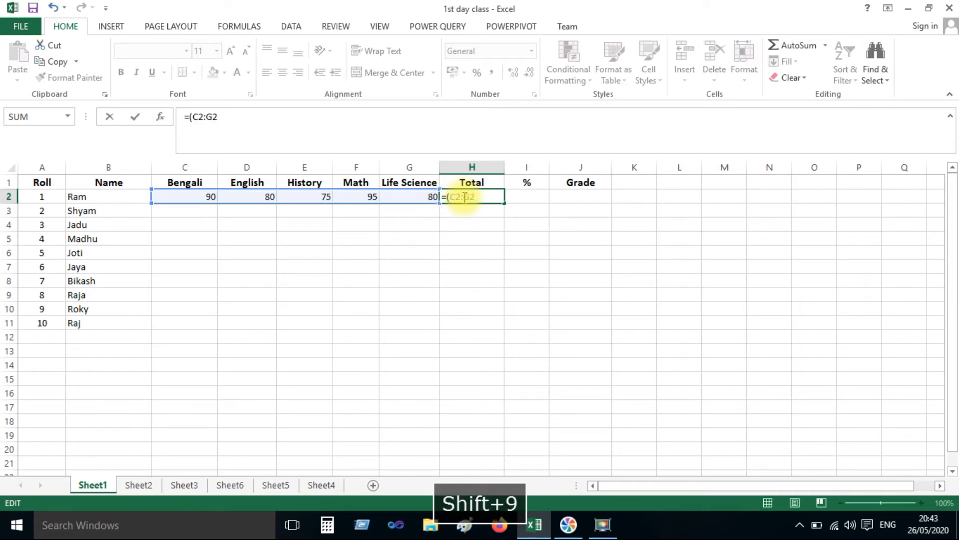
key("Right")
type(")")
key("Return")
Change the formula in H2 to =(C2+G2) and fill it down the Total column to H11
double_click(465, 198)
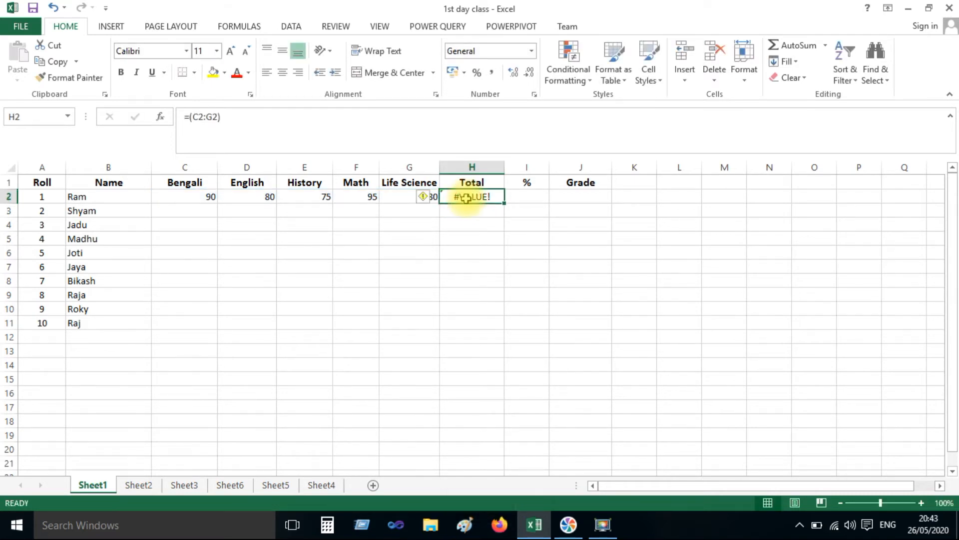
key("BackSpace")
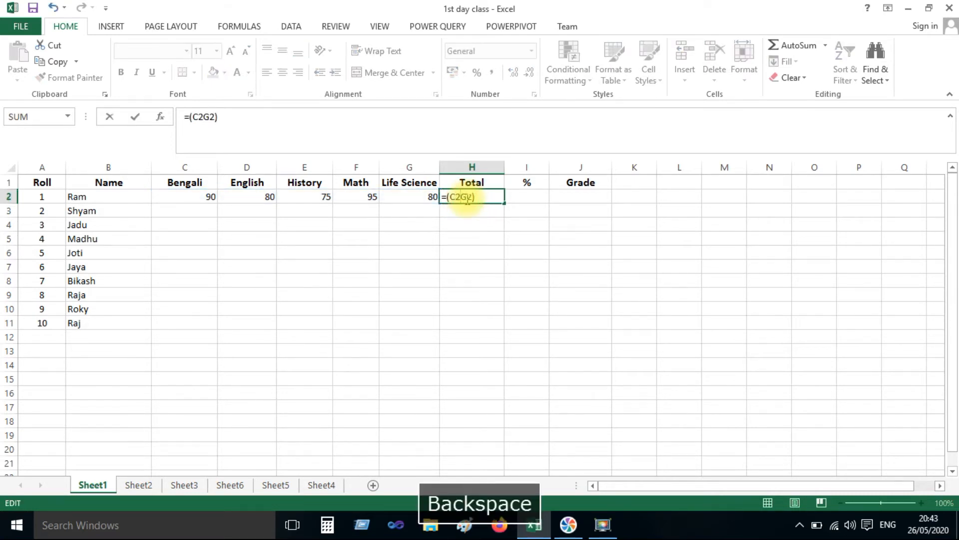
type("+")
left_click(489, 197)
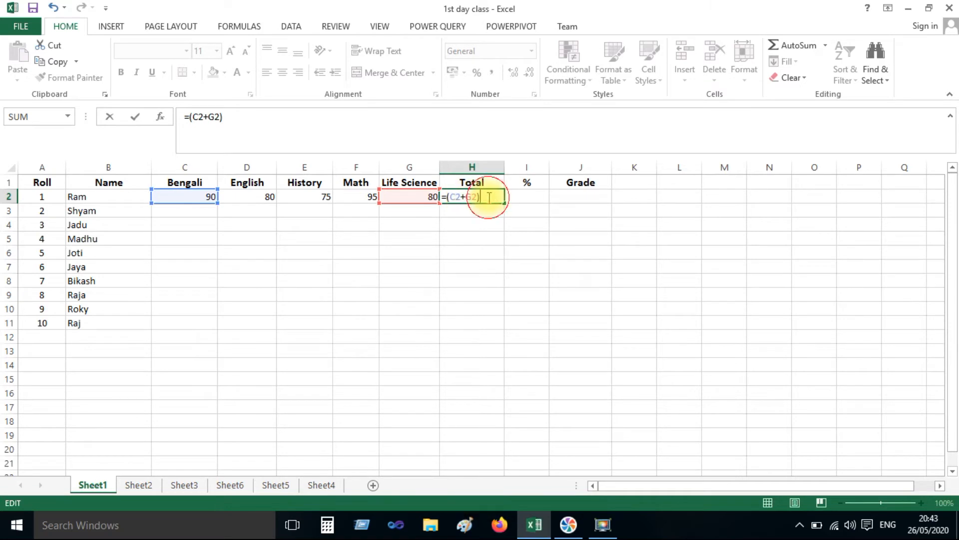
key("Return")
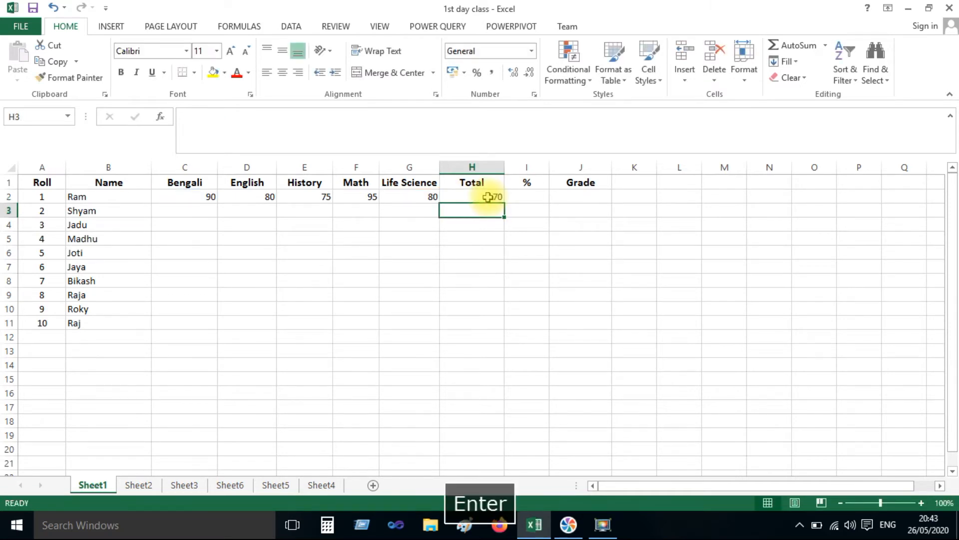
left_click(487, 197)
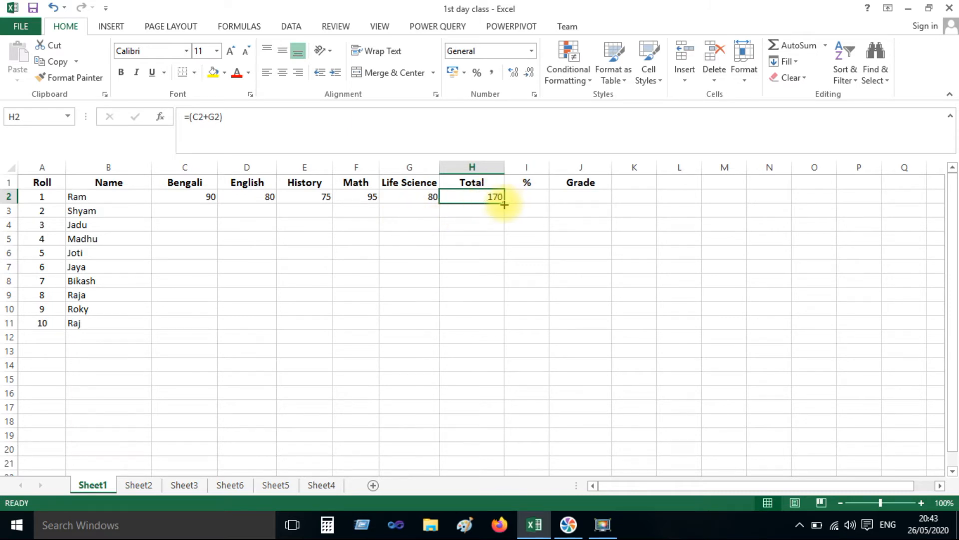
left_click_drag(504, 205, 498, 329)
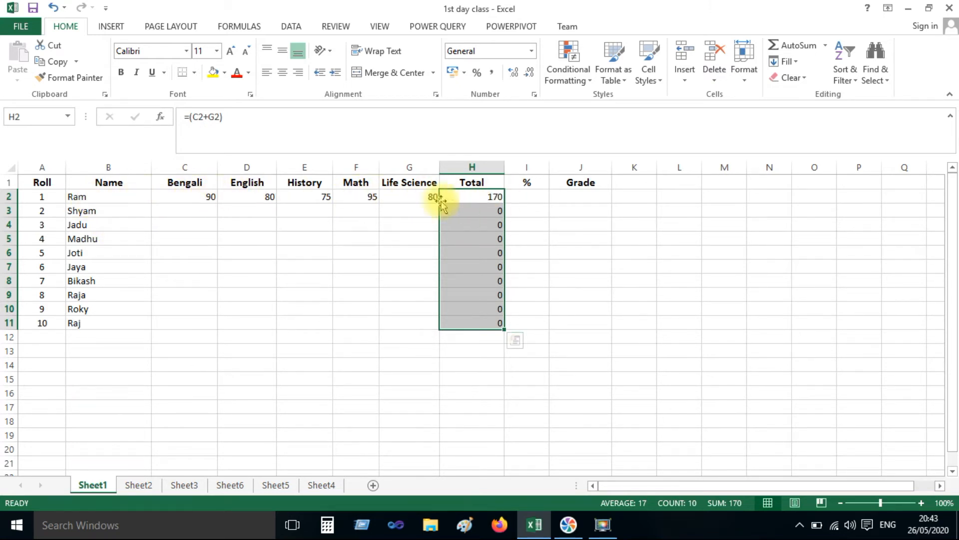
Enter the roll 2 student's marks in row 3: Bengali 85, English 75 and History 25
left_click(201, 213)
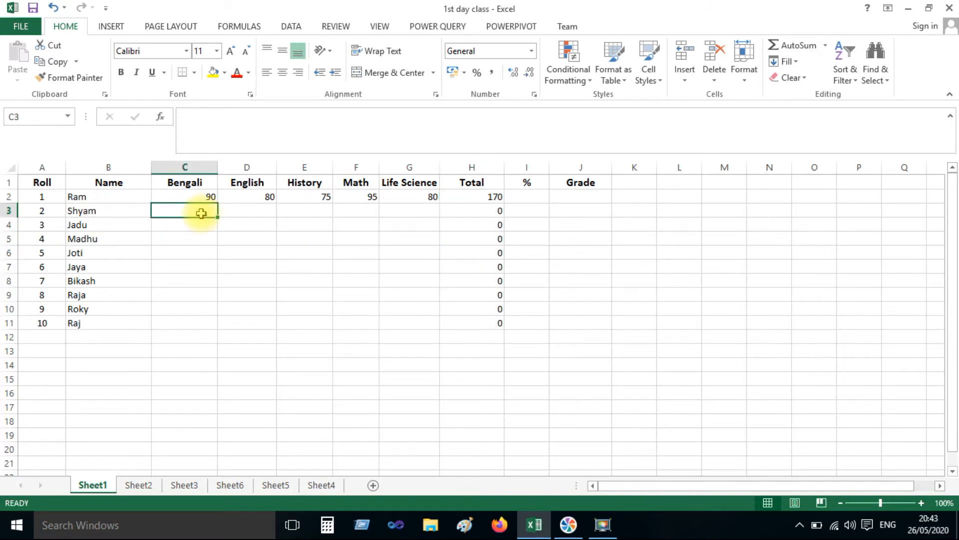
type("85")
key("Tab")
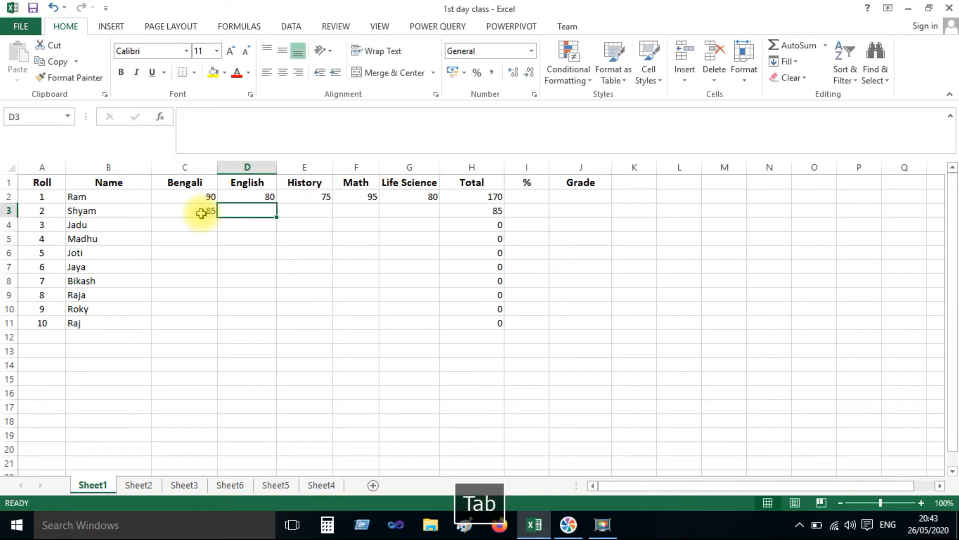
type("75")
key("Tab")
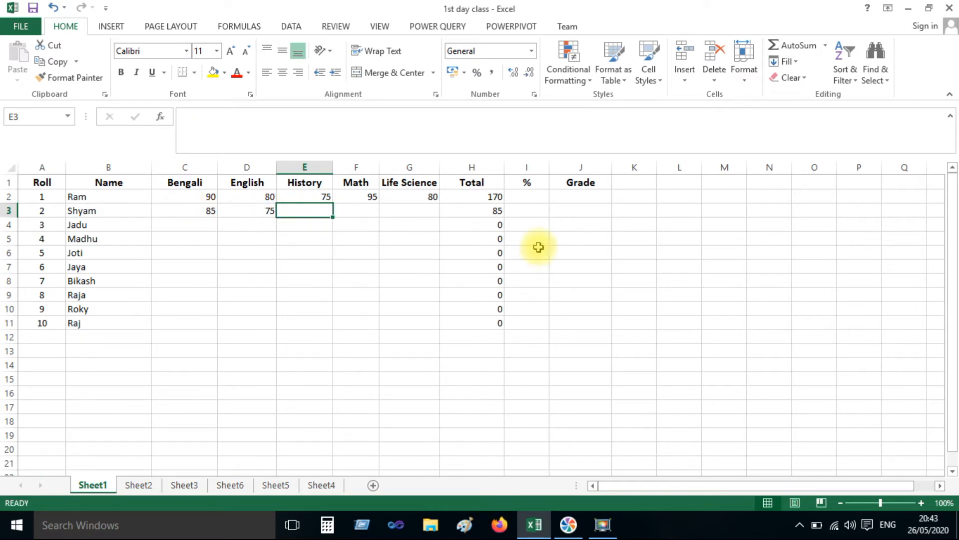
left_click(491, 209)
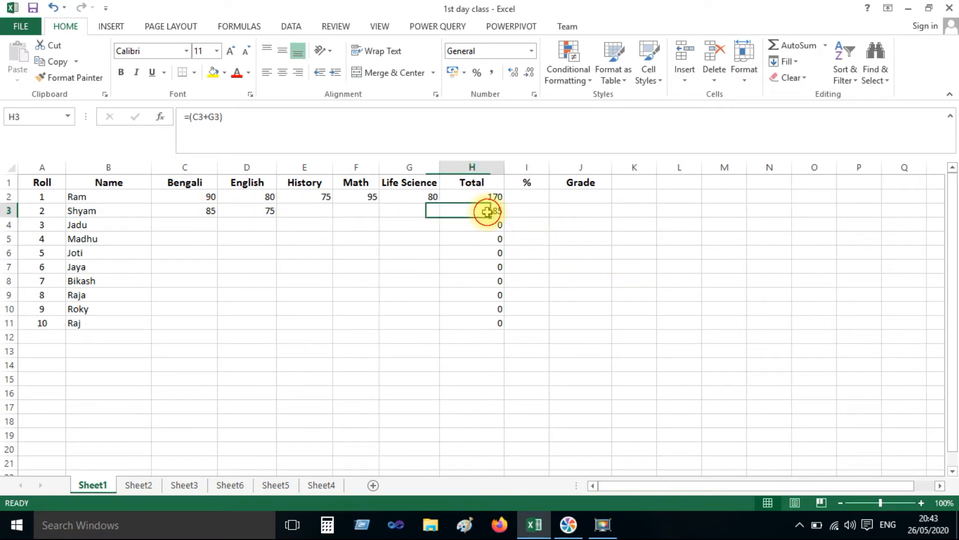
left_click(315, 209)
type("25")
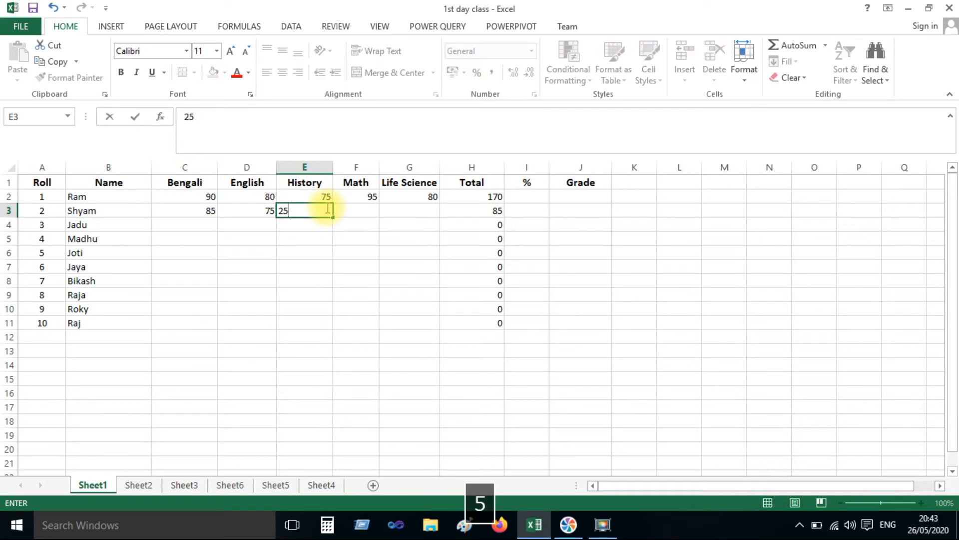
key("Tab")
Correct the Total formula in H2 to =SUM(C2:G2) and fill it down to H11
left_click(489, 213)
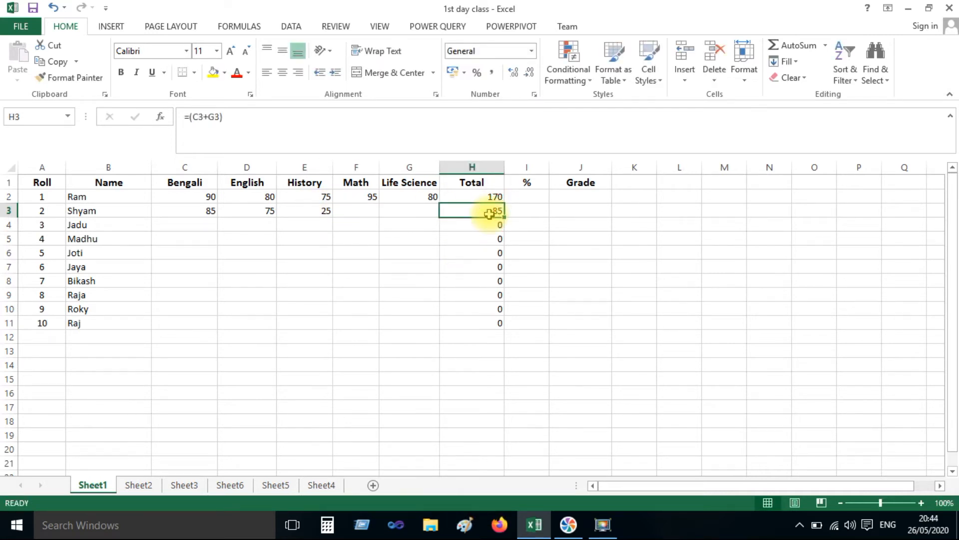
left_click(489, 194)
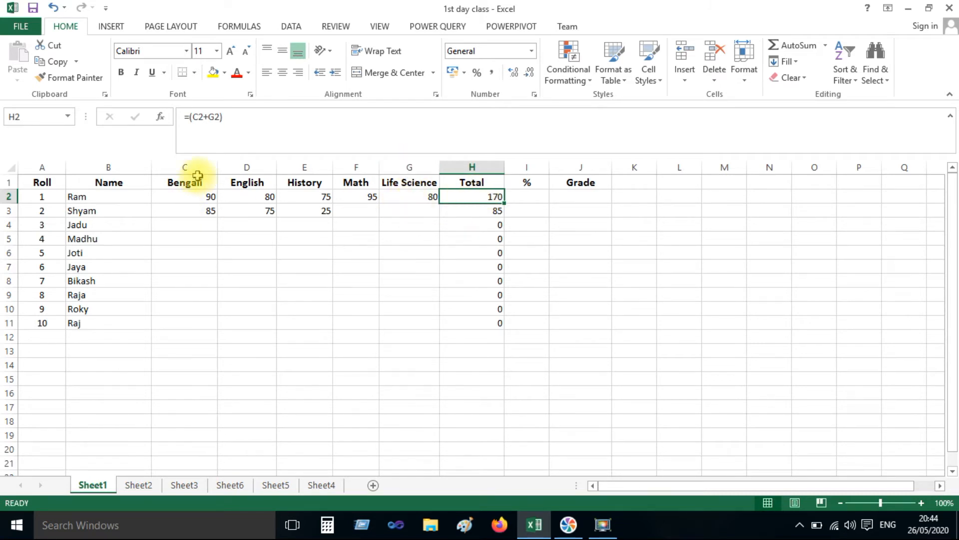
left_click(208, 117)
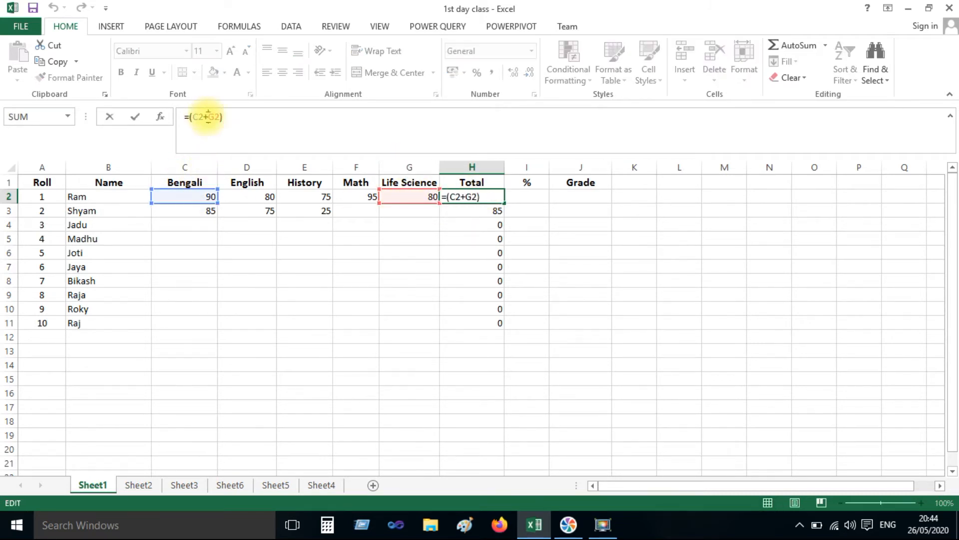
double_click(477, 196)
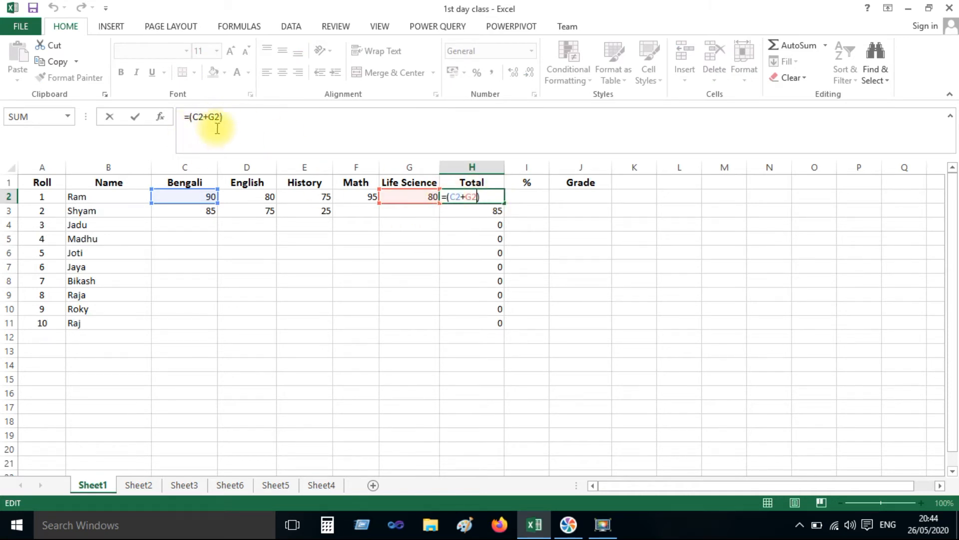
left_click(189, 117)
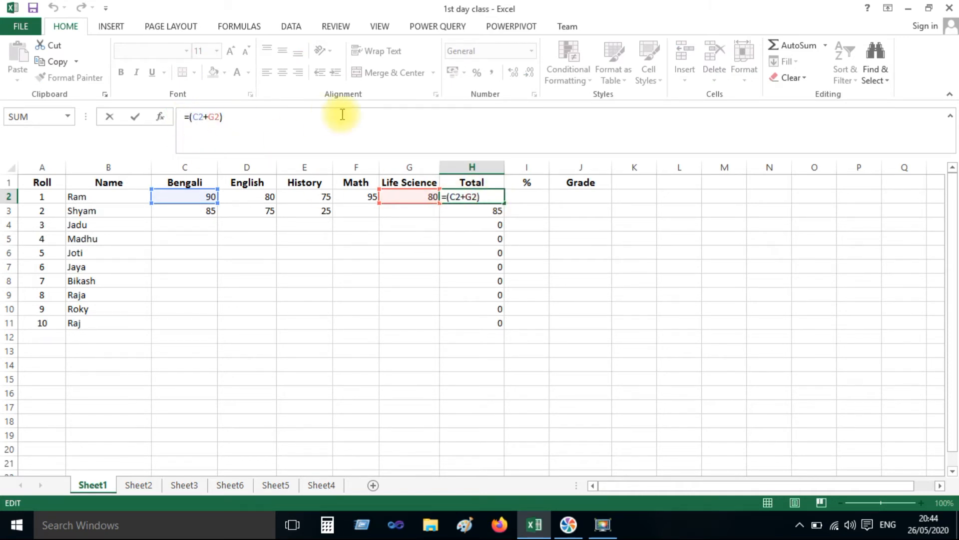
type("SUM")
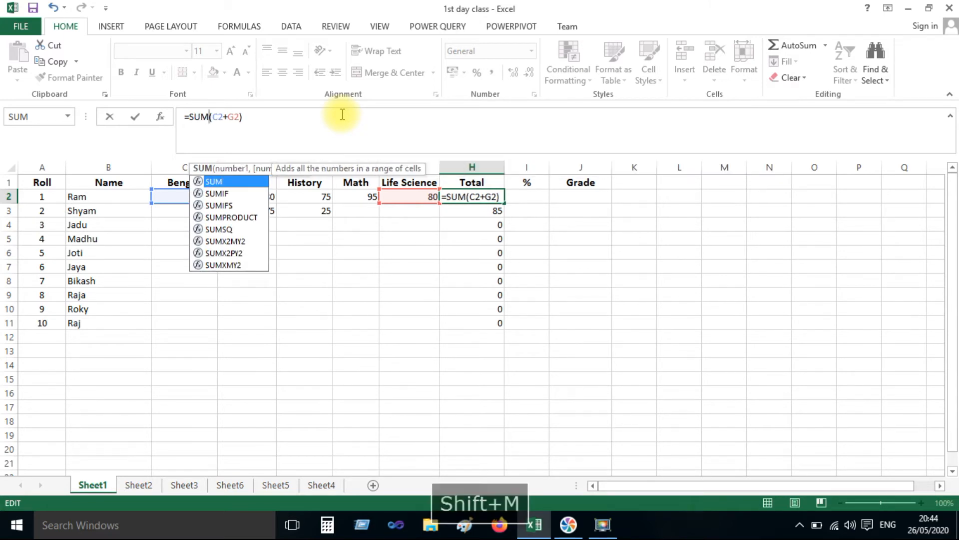
left_click(228, 118)
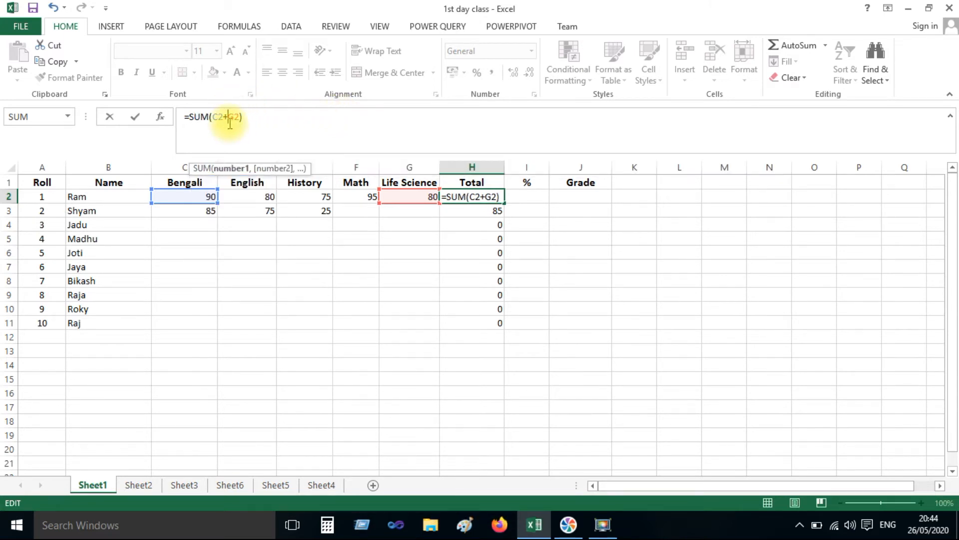
key("BackSpace")
type(":")
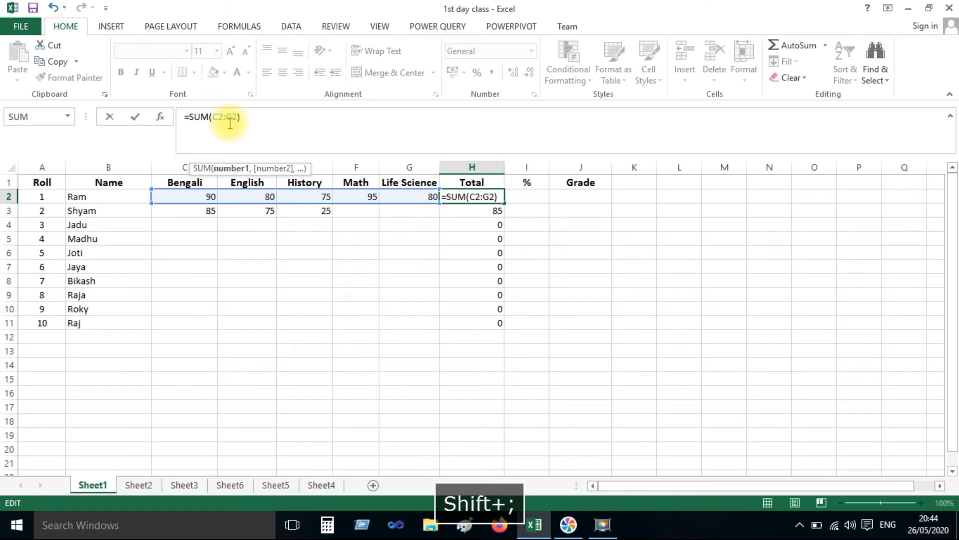
key("Return")
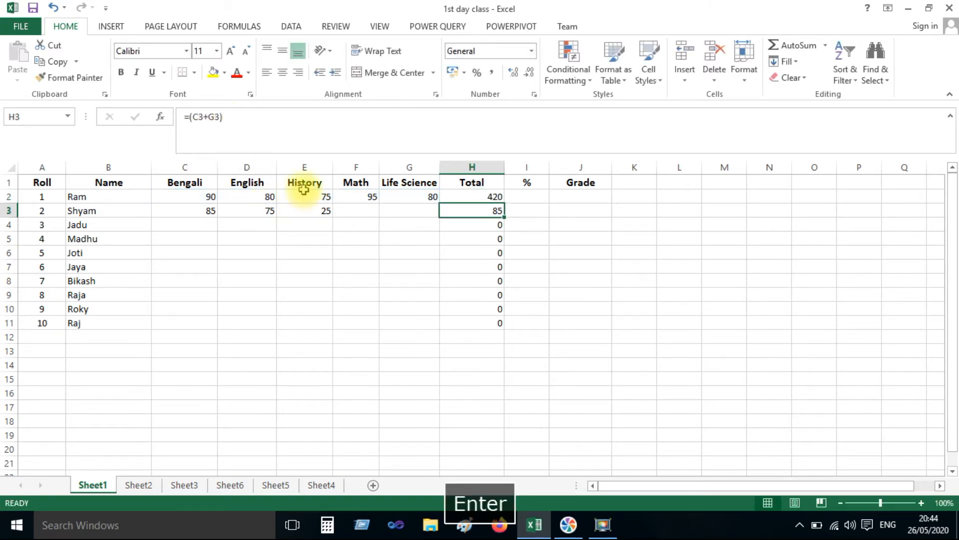
left_click(488, 198)
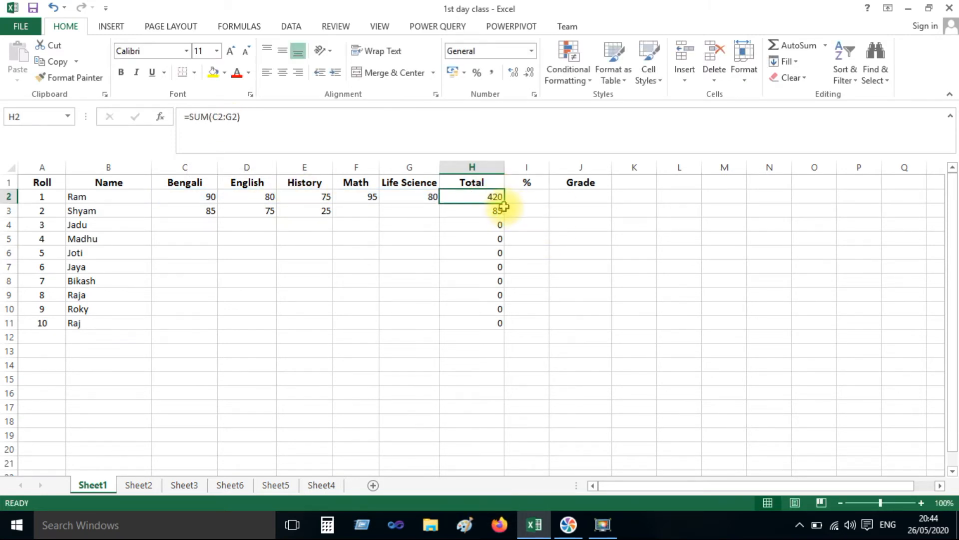
left_click_drag(505, 205, 498, 329)
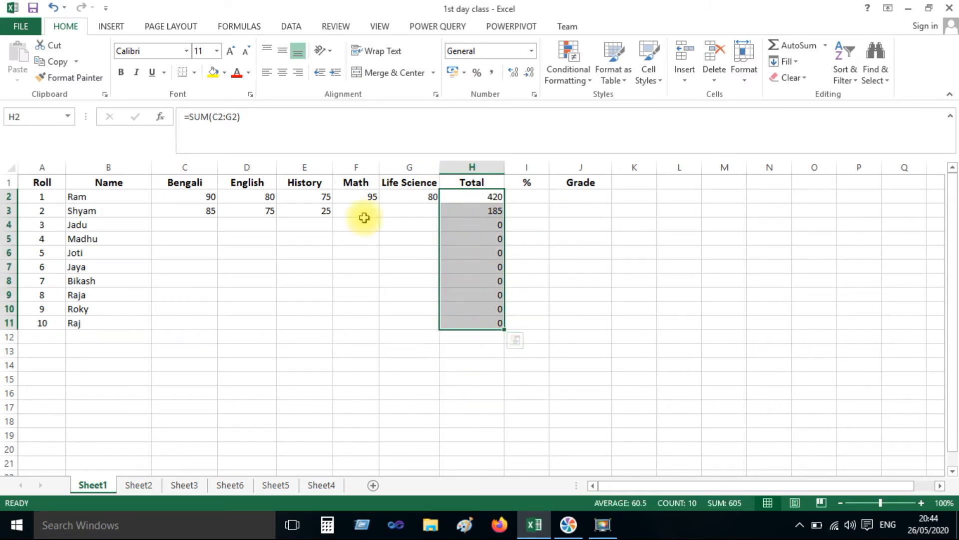
Change the roll 2 student's History mark to 45 and enter Math 75 and Life Science 82 in row 3
left_click(342, 211)
left_click(320, 210)
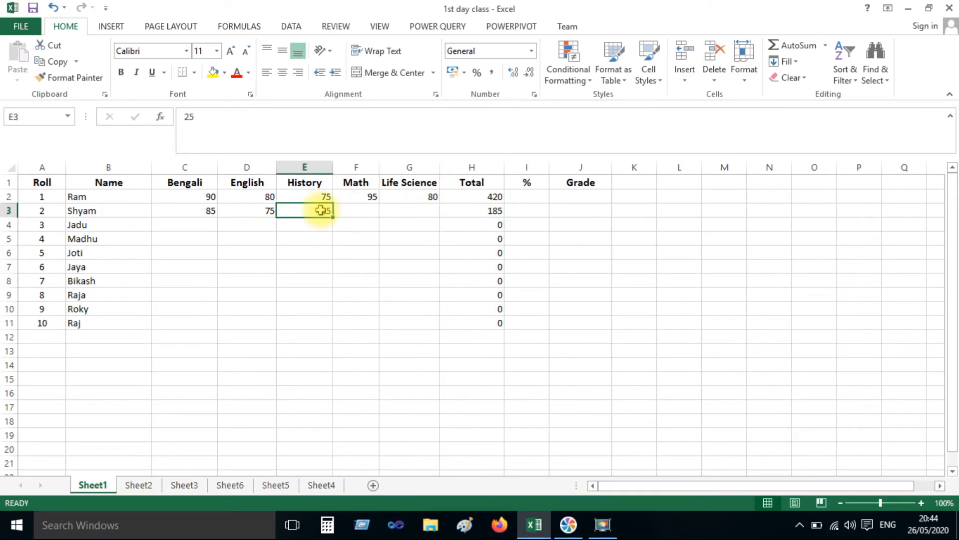
type("4")
key("Tab")
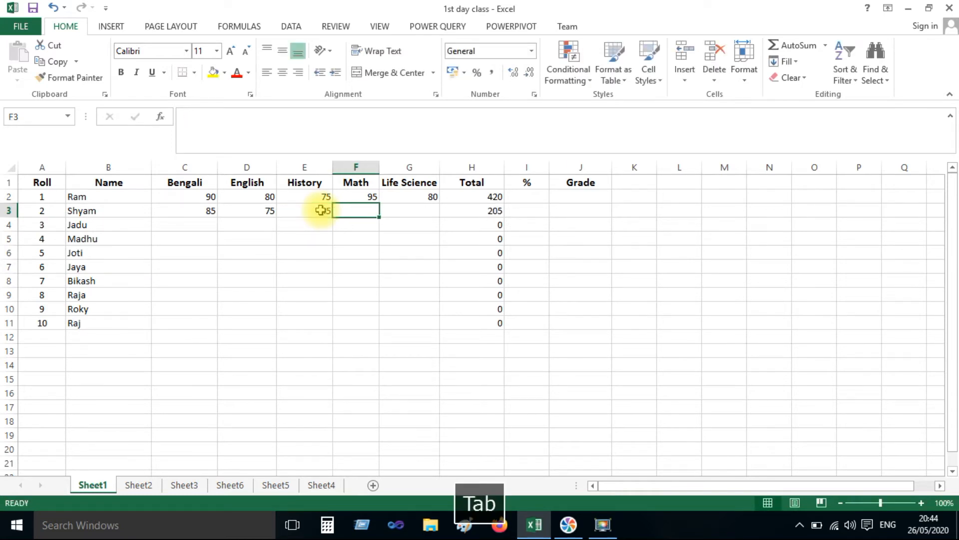
type("75")
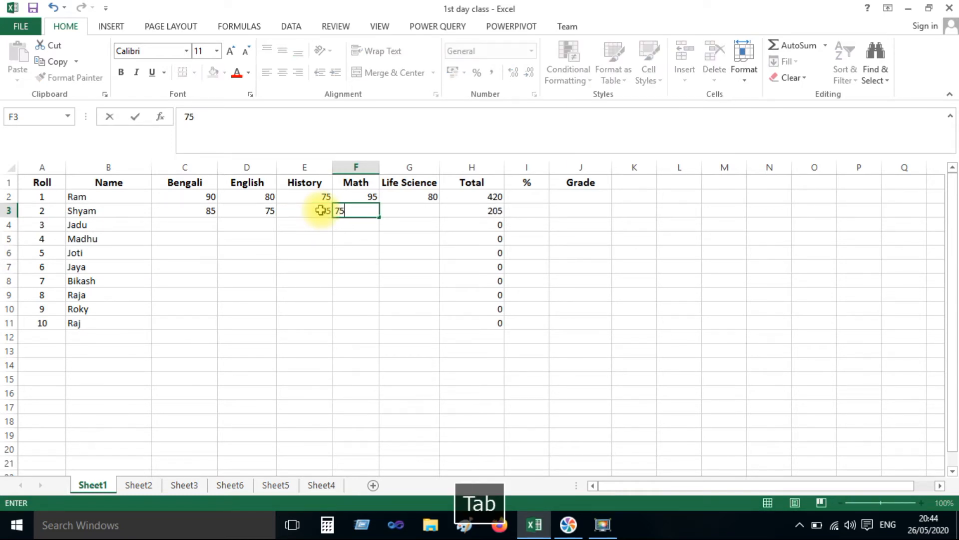
key("Tab")
type("82")
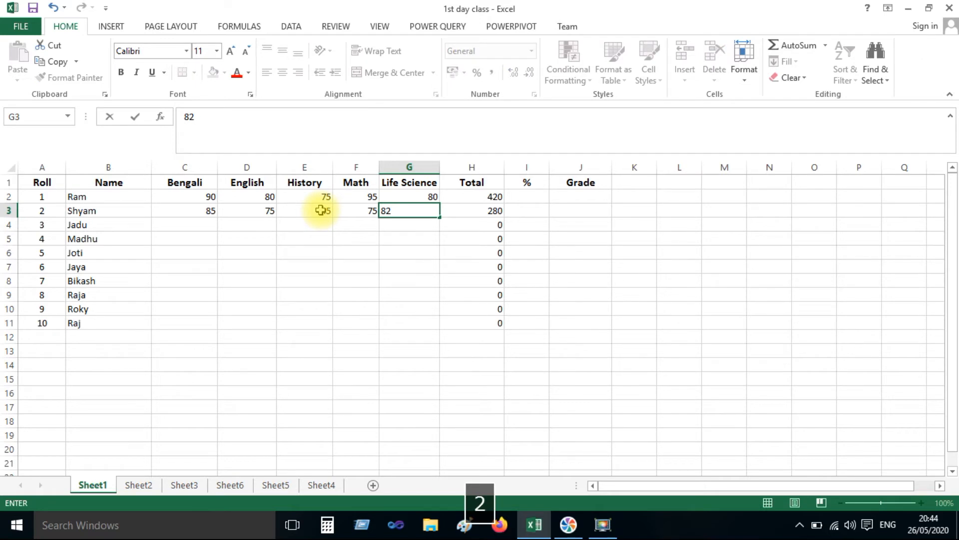
key("Tab")
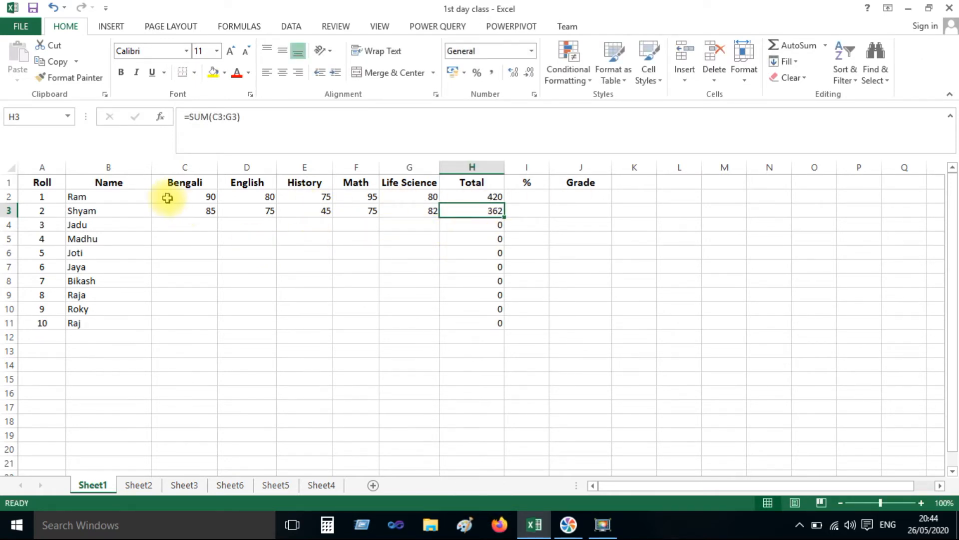
Enter the roll 3 student's marks in row 4: Bengali 90, English 85, History 70, Math 75 and Life Science 82
left_click(210, 224)
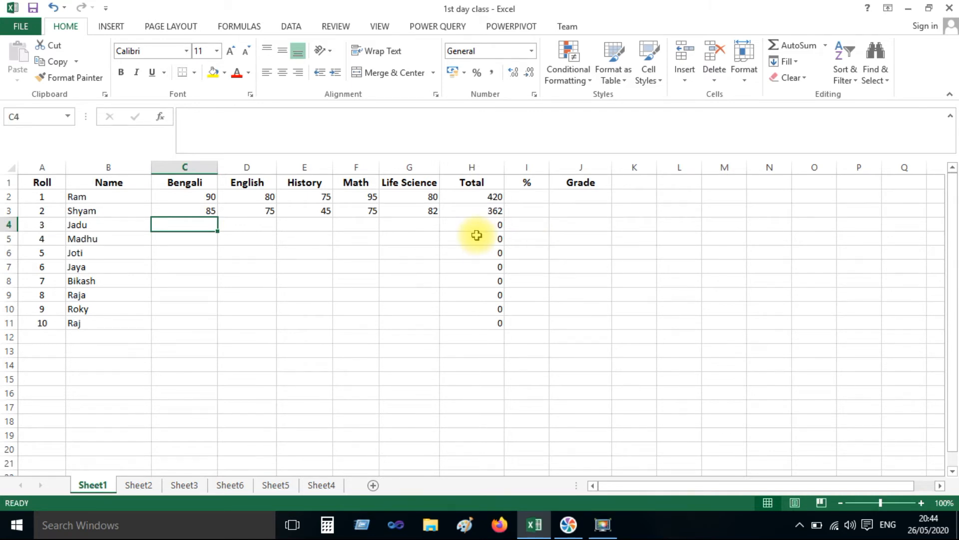
type("90")
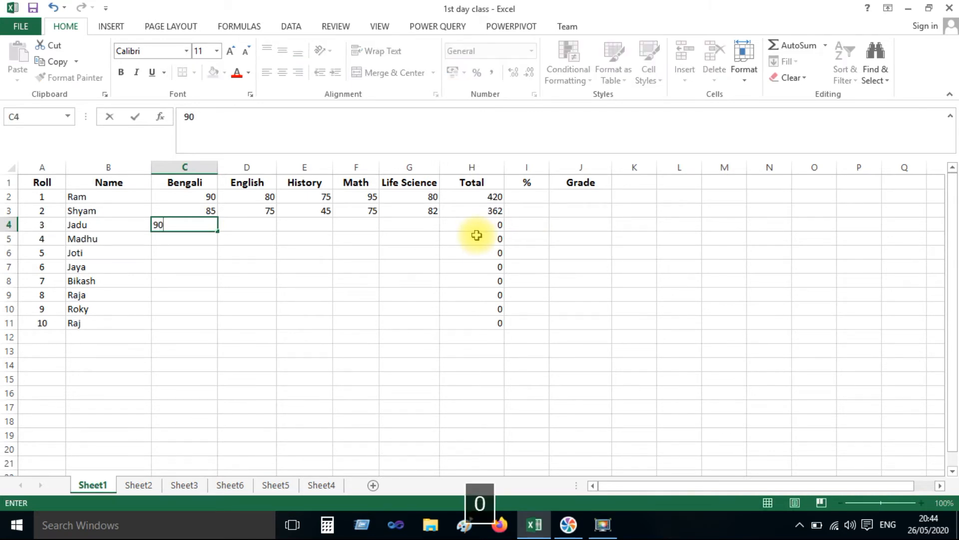
key("Tab")
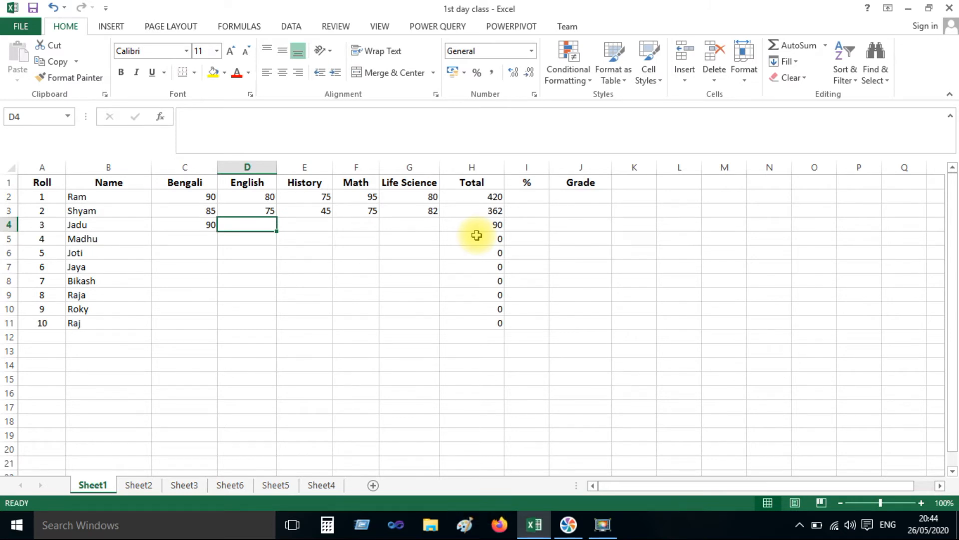
type("85")
key("Tab")
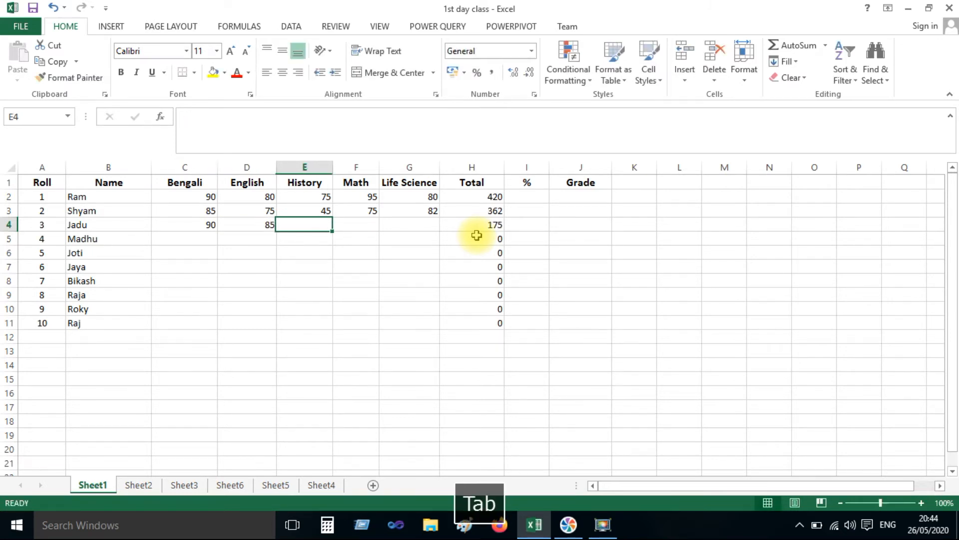
type("70")
key("Tab")
type("75")
key("Tab")
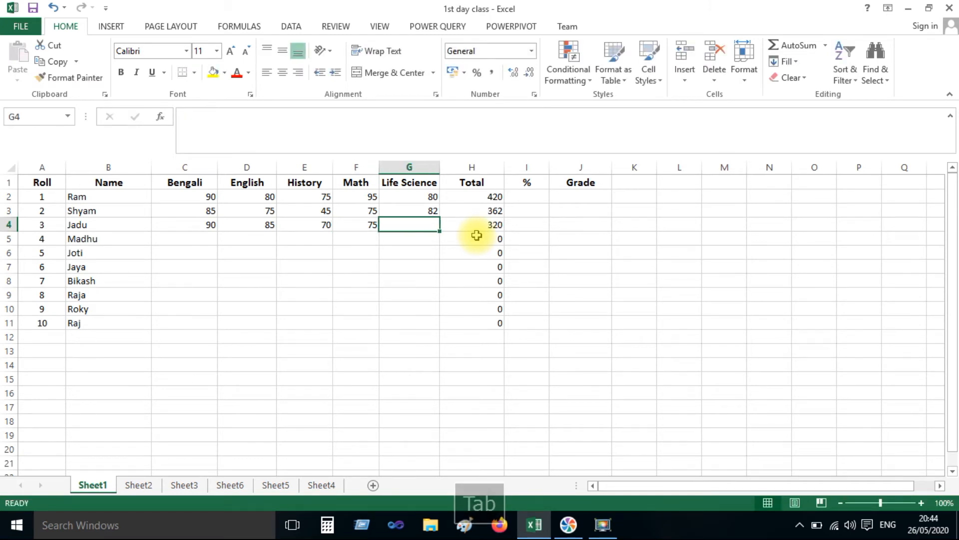
type("82")
key("Tab")
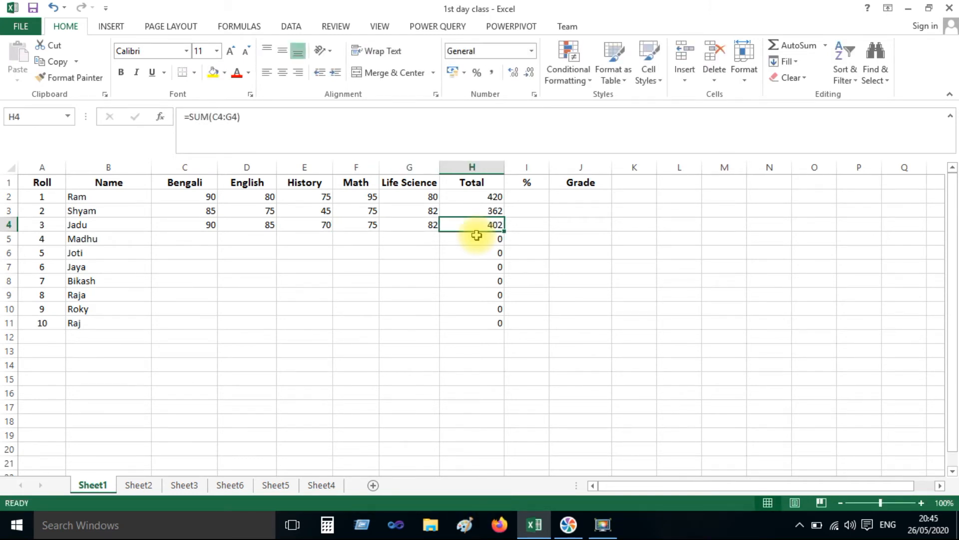
Calculate the percentage in I2 with =H2/500*100 and fill the formula down the % column to I11
left_click(533, 194)
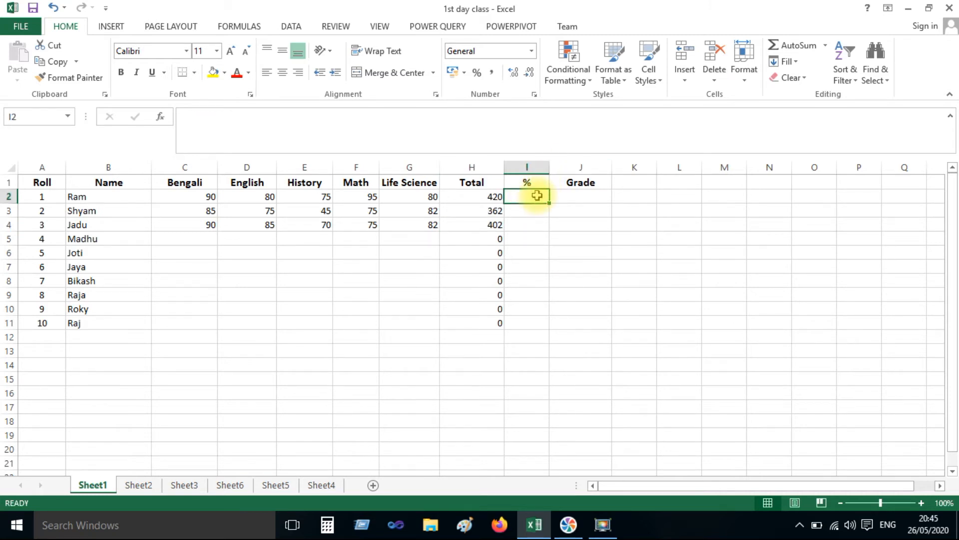
type("=")
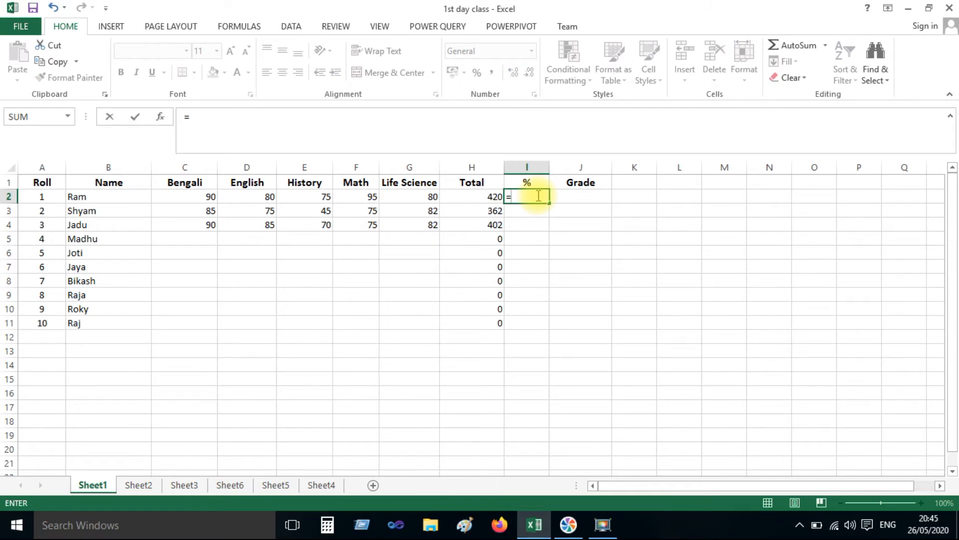
left_click(490, 196)
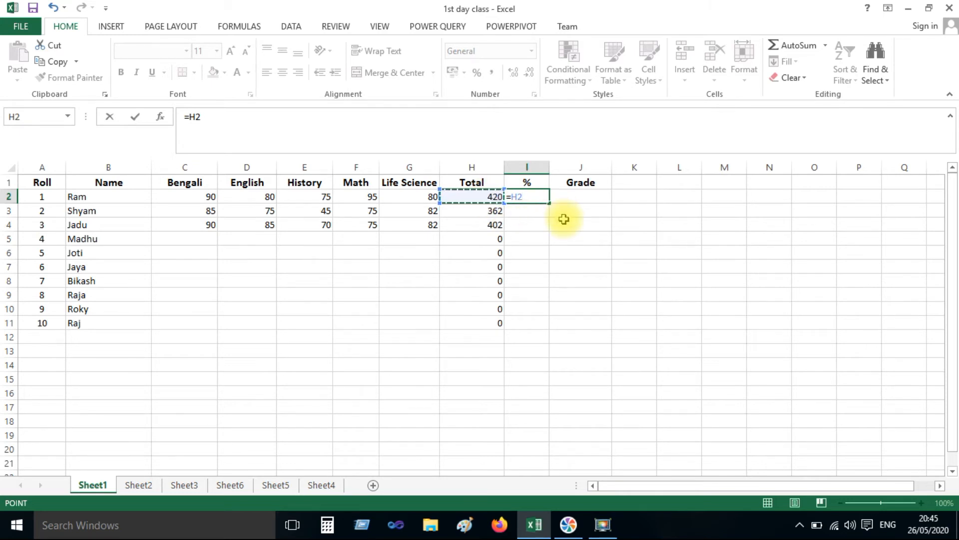
type("/")
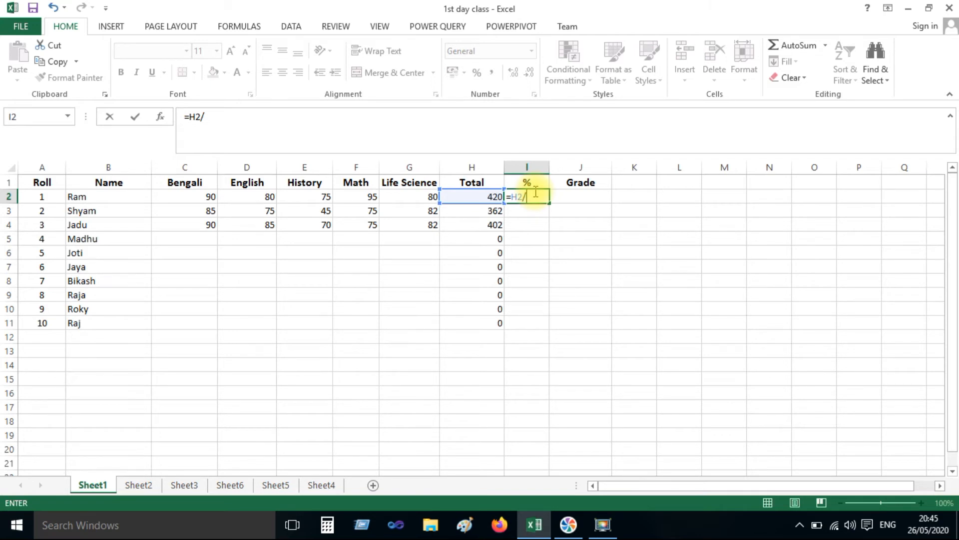
type("500")
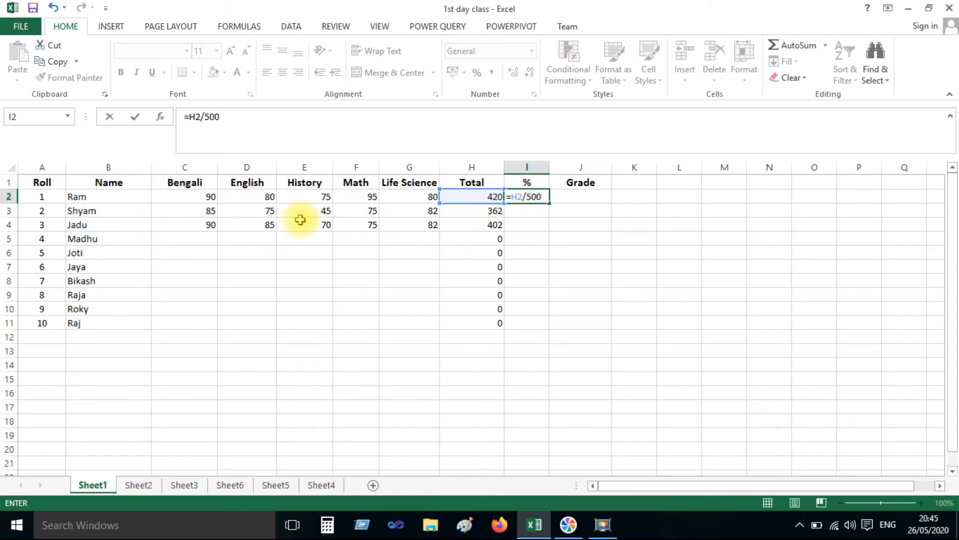
type("*")
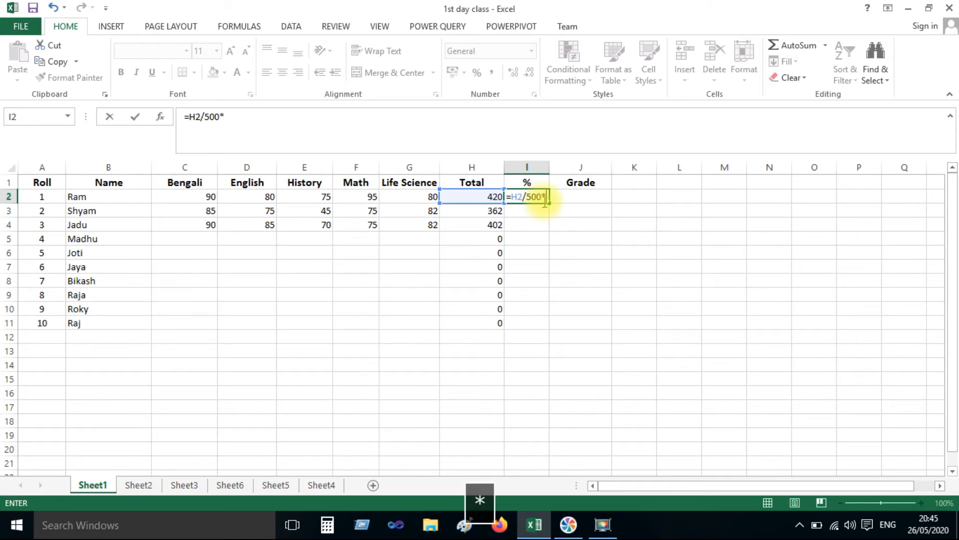
type("100")
key("Return")
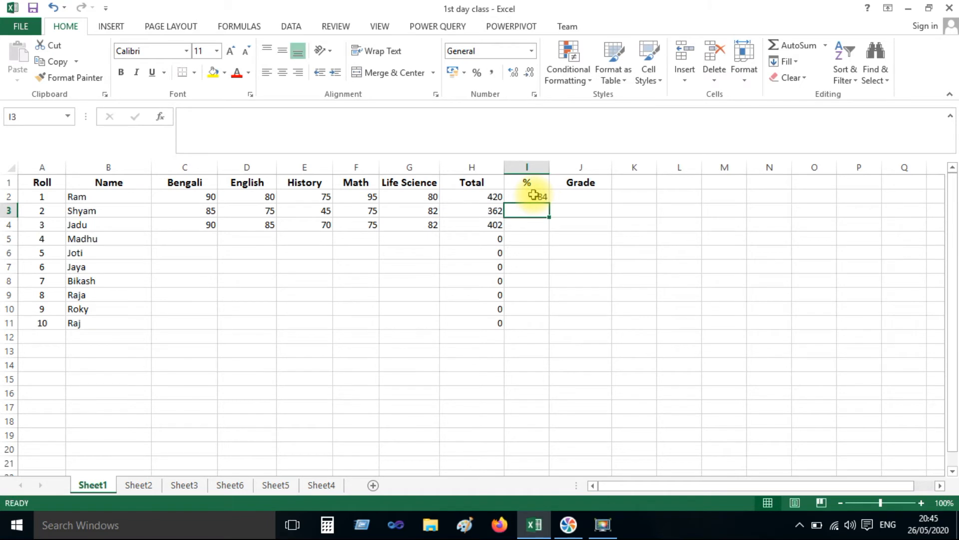
left_click(537, 197)
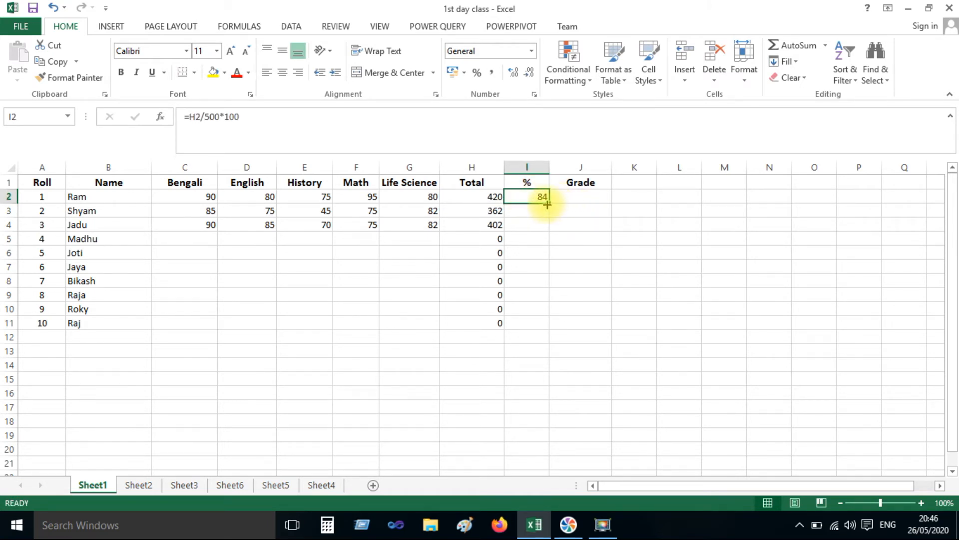
left_click_drag(549, 201, 540, 326)
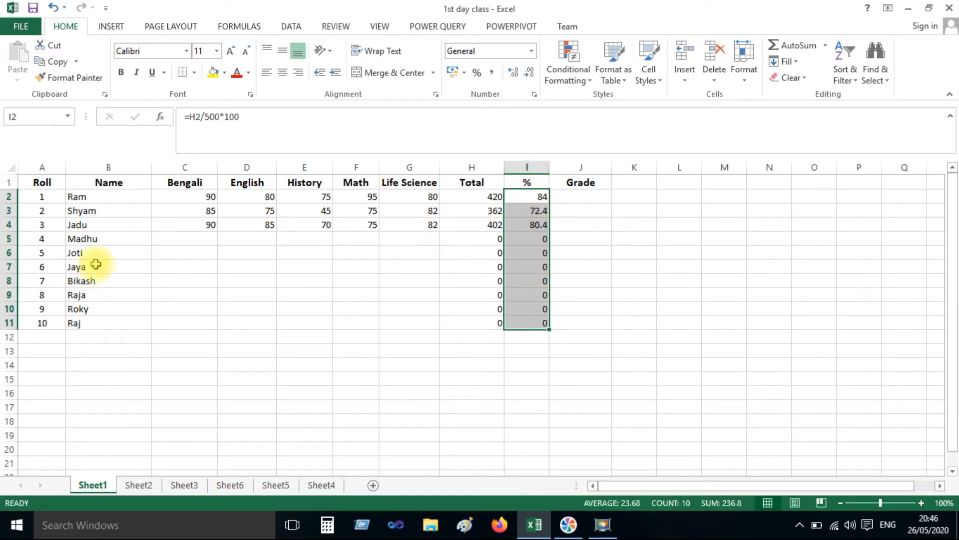
Enter the roll 4 student's marks in row 5: Bengali 84, English 90, History 75, Math 65 and Life Science 85
left_click(205, 239)
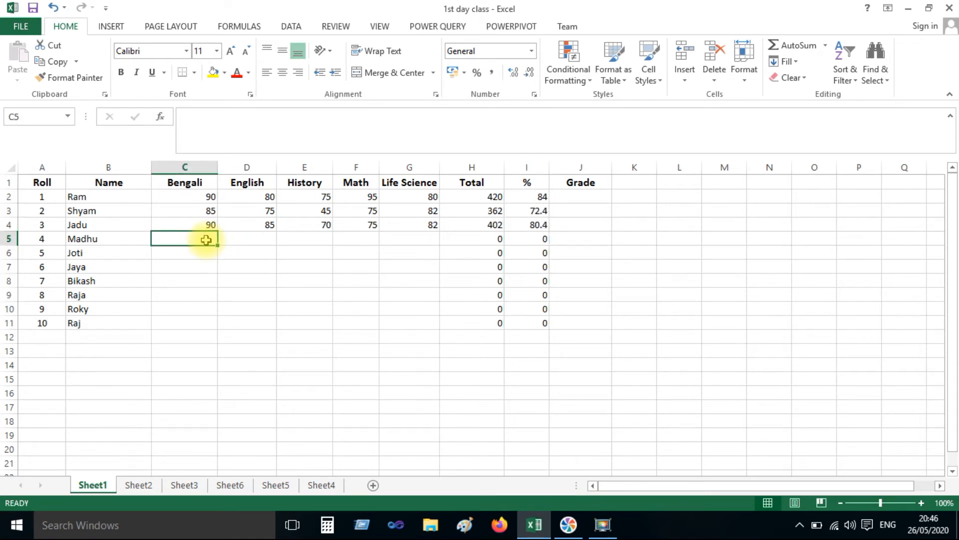
type("84")
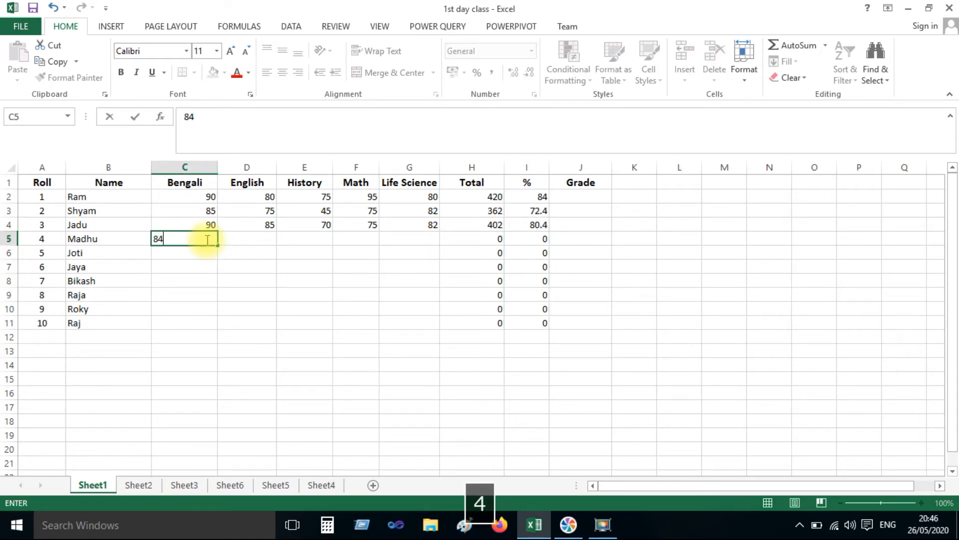
key("Tab")
type("14")
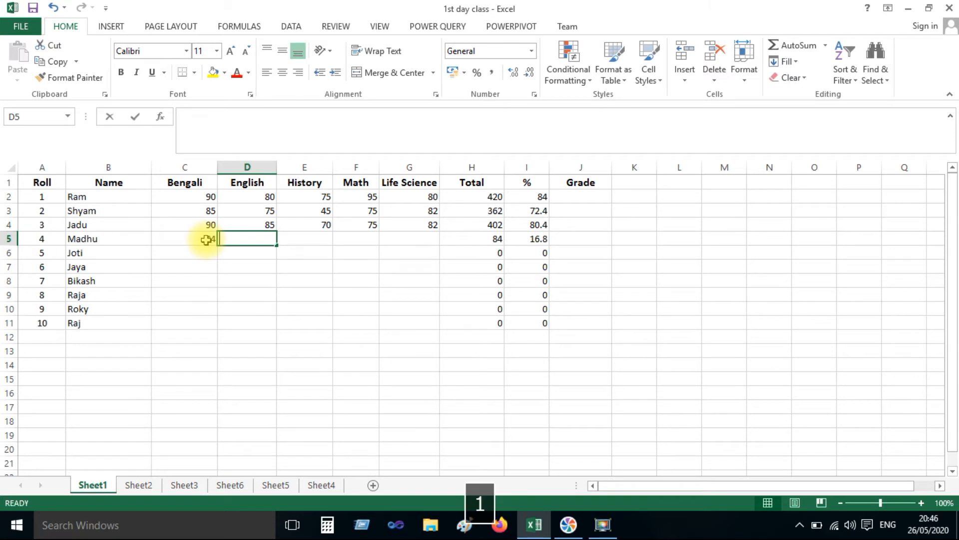
key("BackSpace")
key("BackSpace")
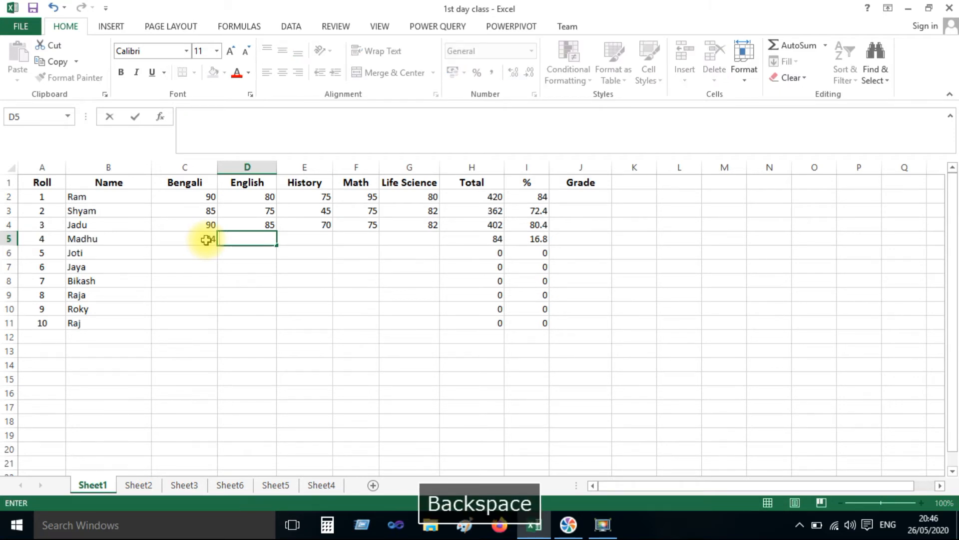
type("90")
key("Tab")
type("75")
key("Tab")
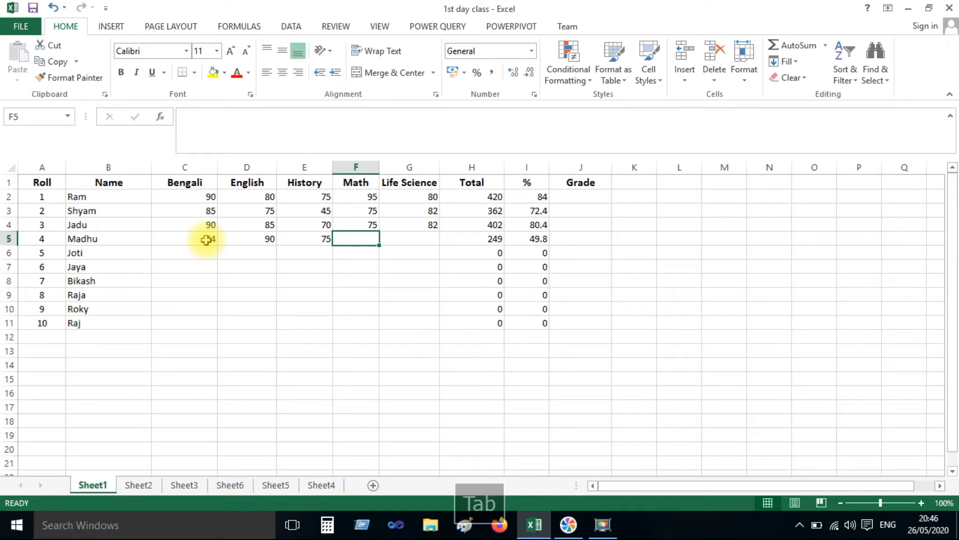
type("65")
key("Tab")
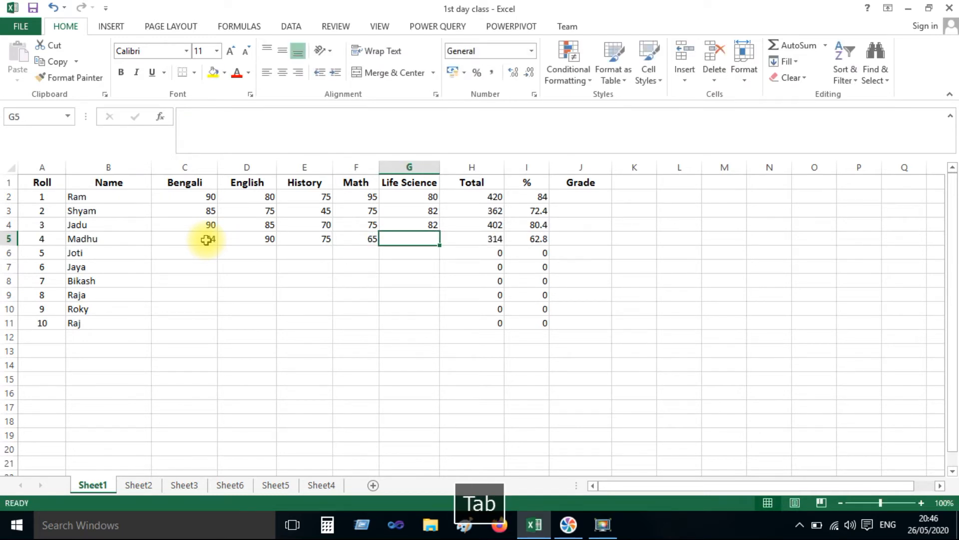
type("85")
key("Tab")
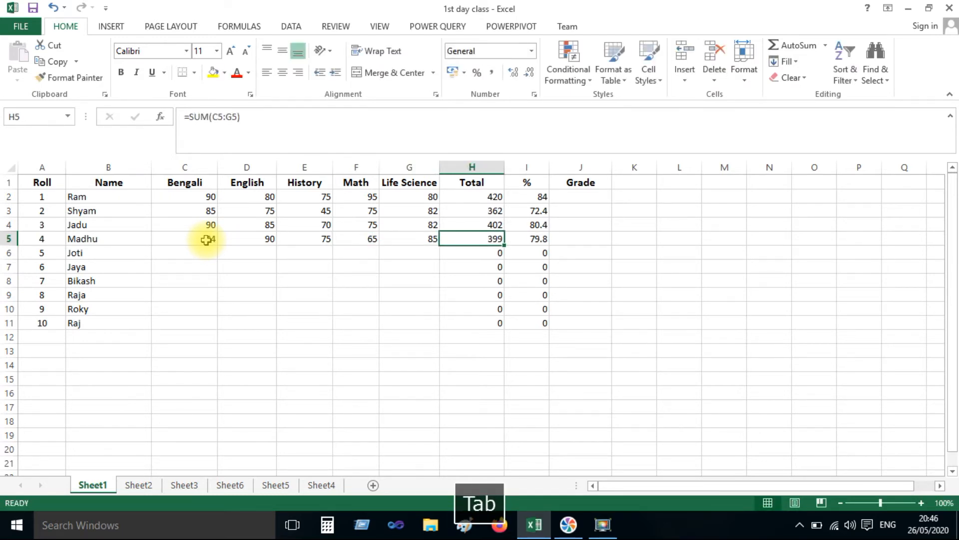
Minimize the workbook, create a new text document on the desktop and open it in Notepad
left_click(593, 194)
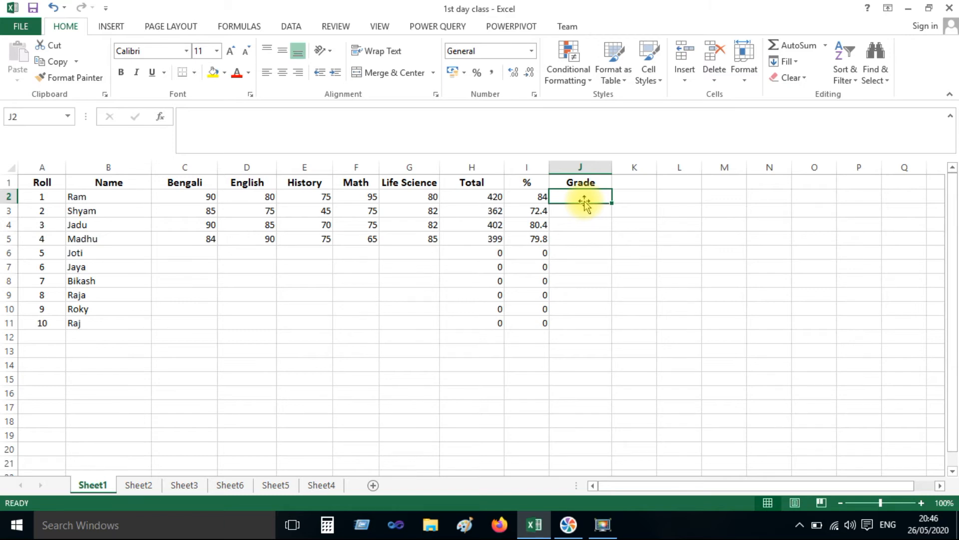
left_click(904, 11)
right_click(450, 245)
mouse_move(590, 399)
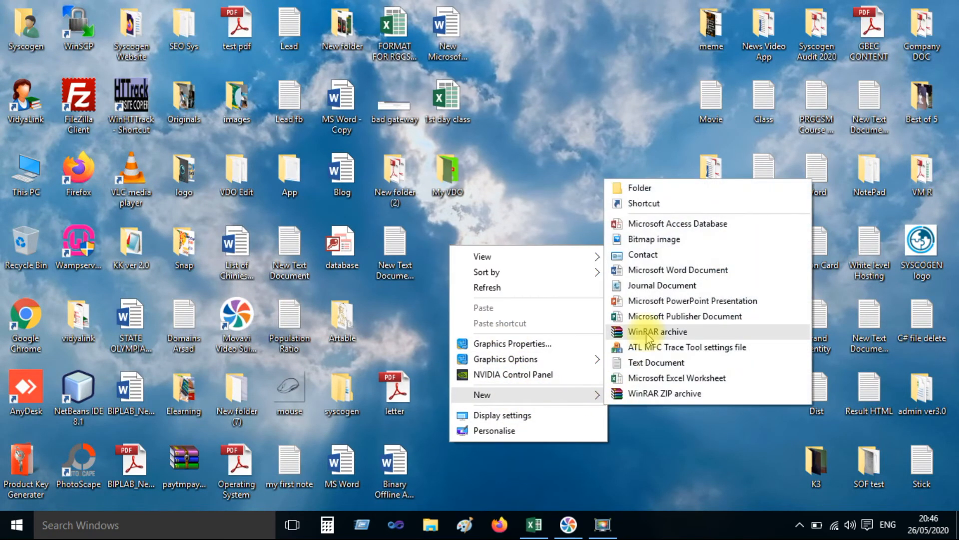
left_click(638, 360)
double_click(458, 239)
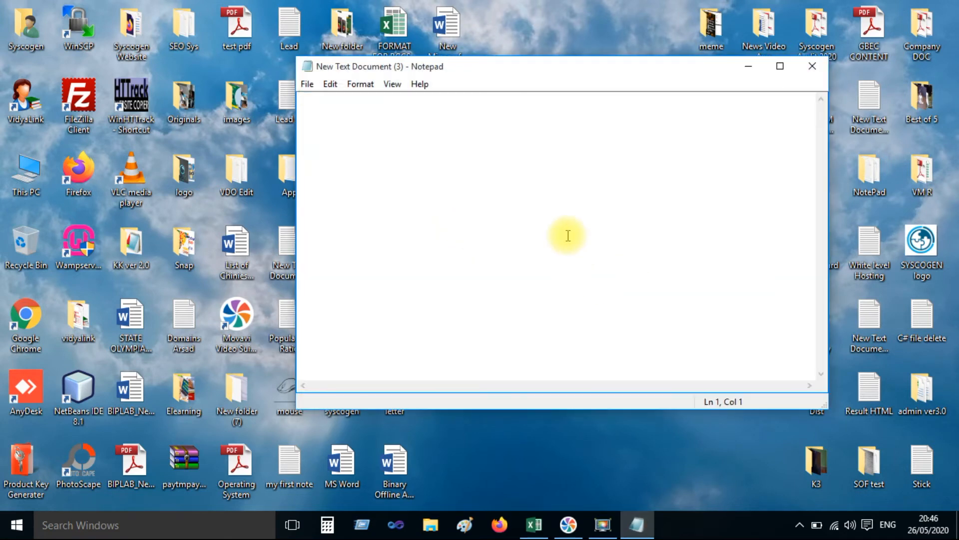
Note the first two grade ranges on separate lines: 90-100 =AA and 80-89 =A+
type("90")
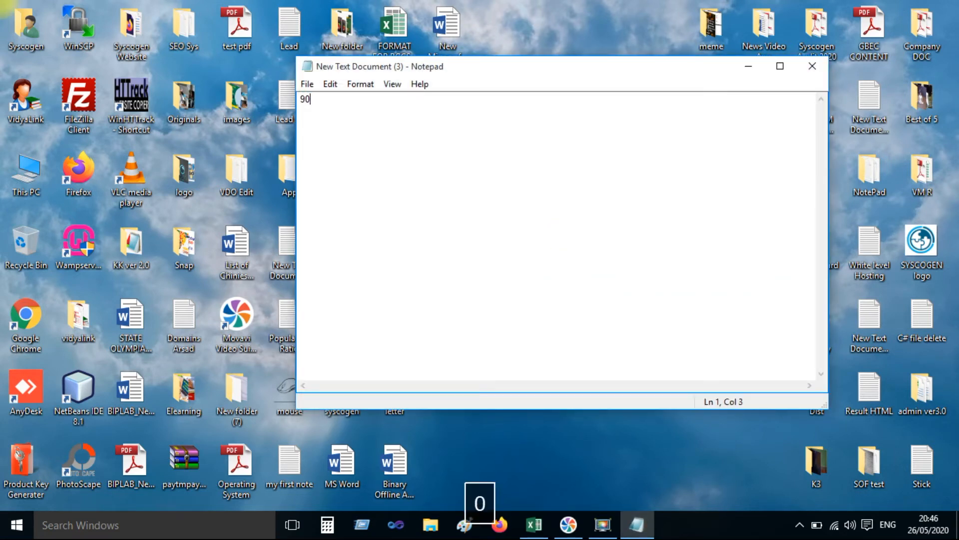
type("-")
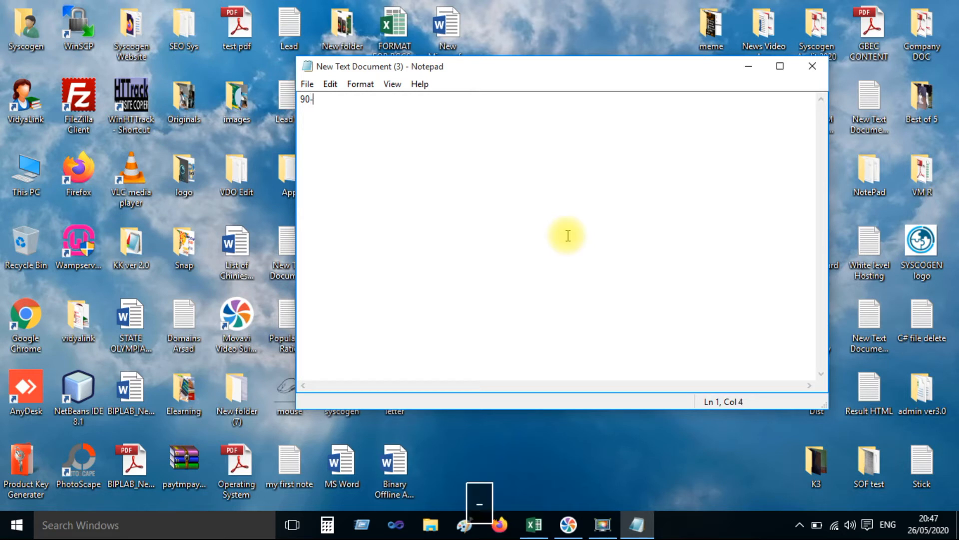
type("100 =")
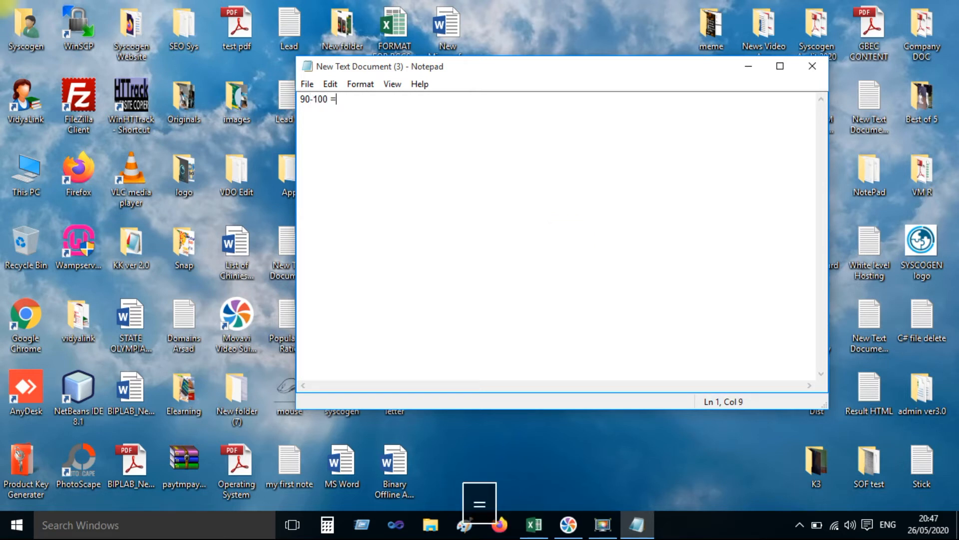
type("AA")
key("Caps_Lock")
key("Return")
type("80-")
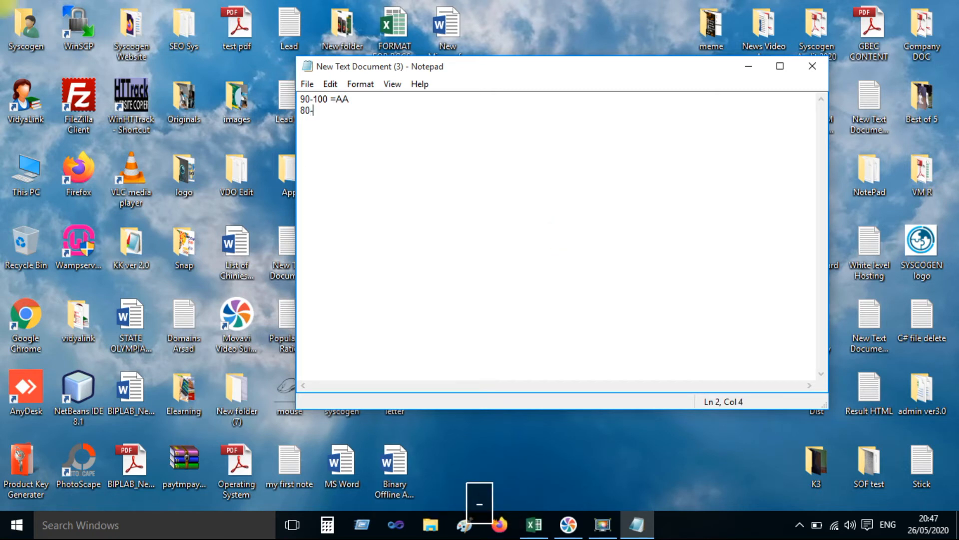
type("89 =")
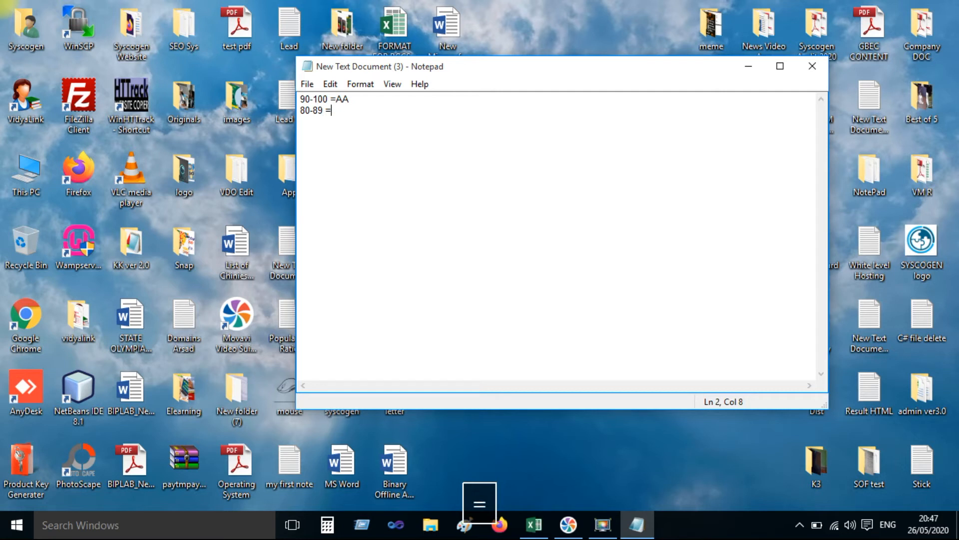
type("A+")
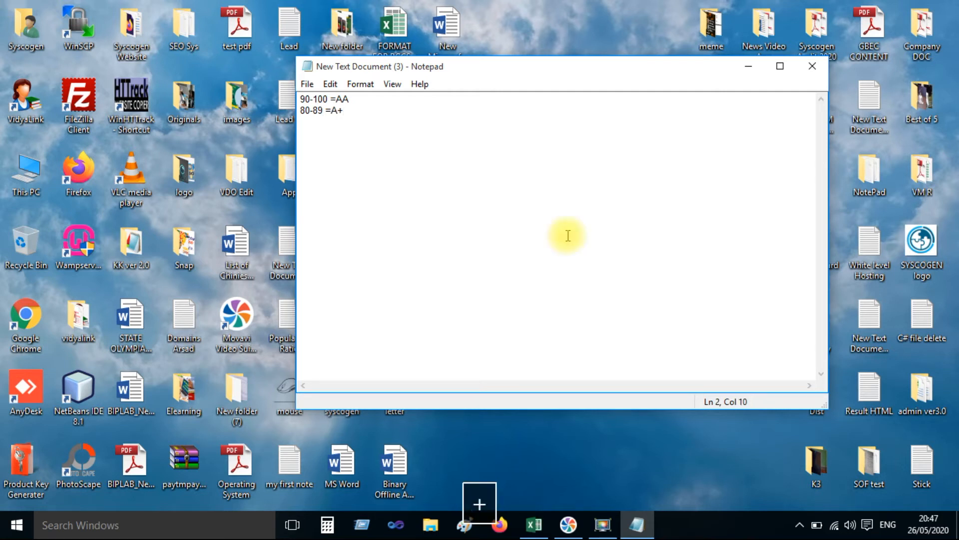
key("Return")
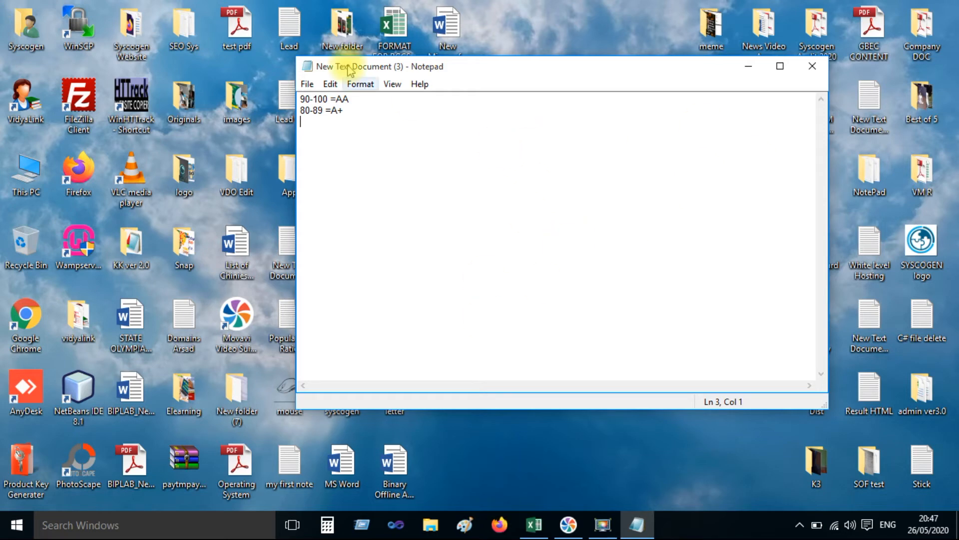
Switch to the Excel workbook and enter the grade formula =IF(I2>=90,"AA","D") in J2 for the roll 1 student
left_click(529, 534)
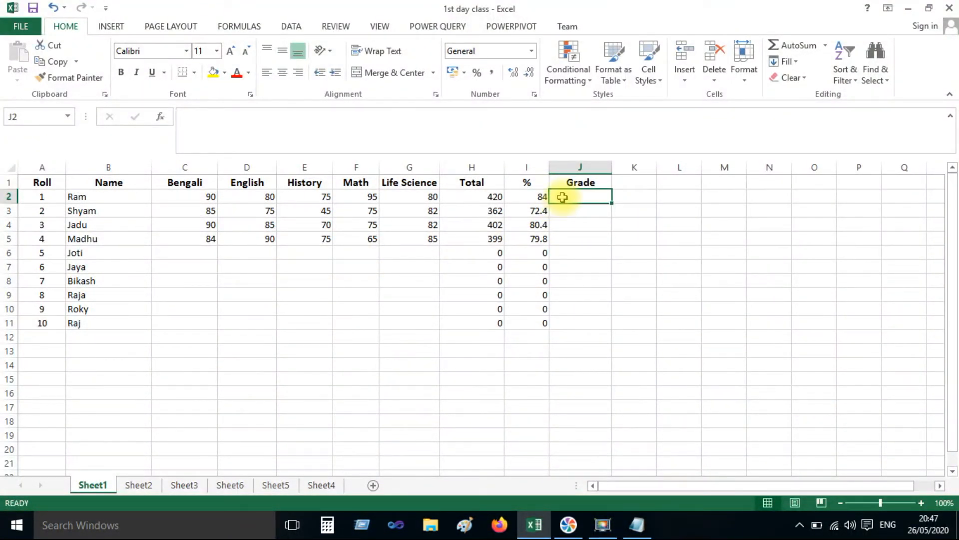
key("Caps_Lock")
type("=id")
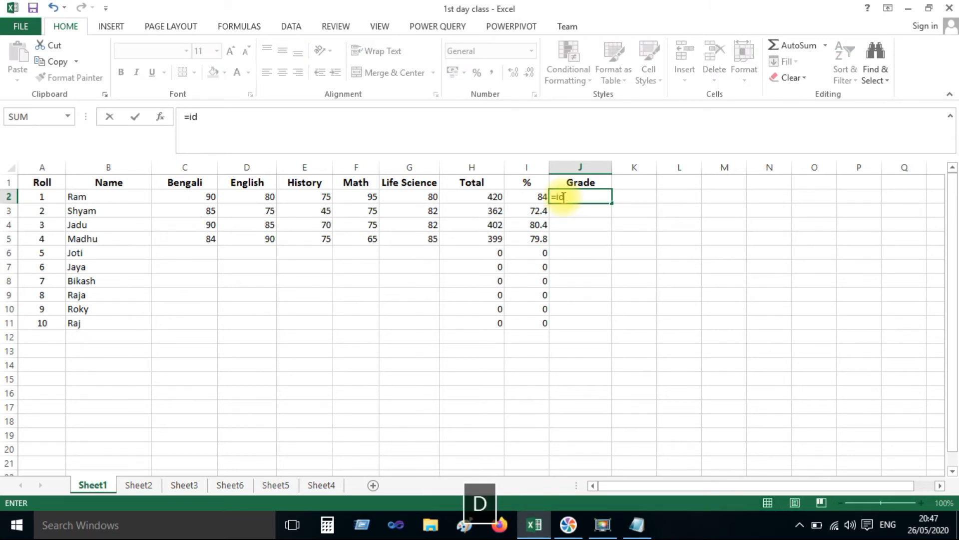
key("BackSpace")
type("f")
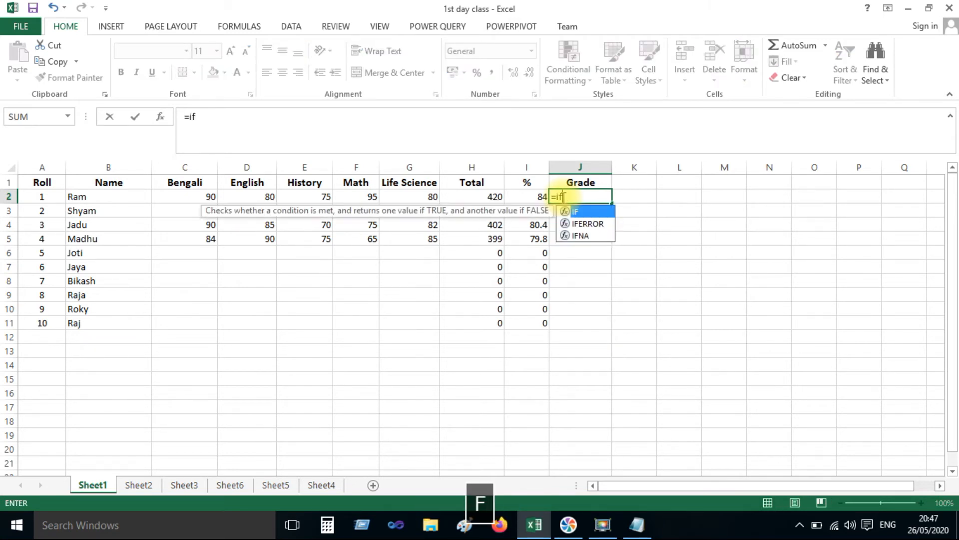
type("(")
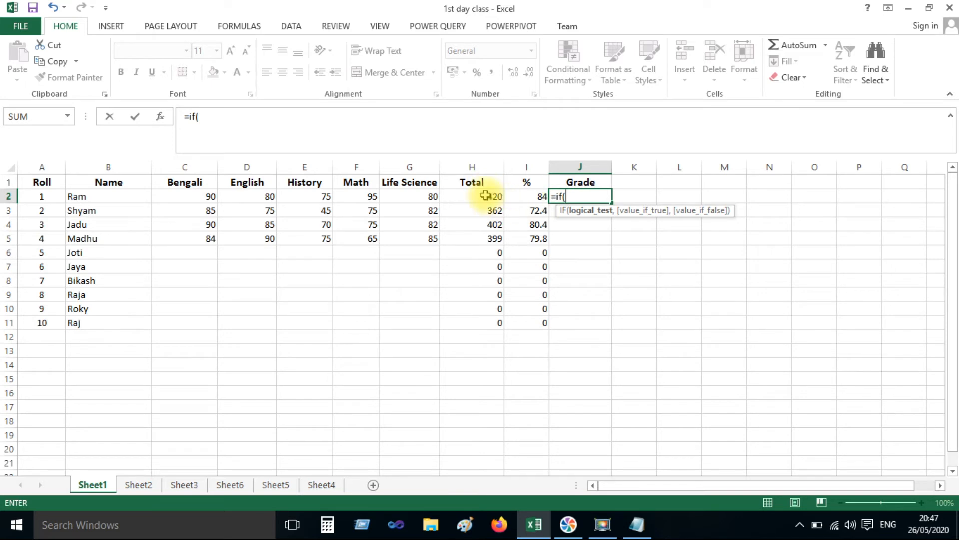
left_click(540, 196)
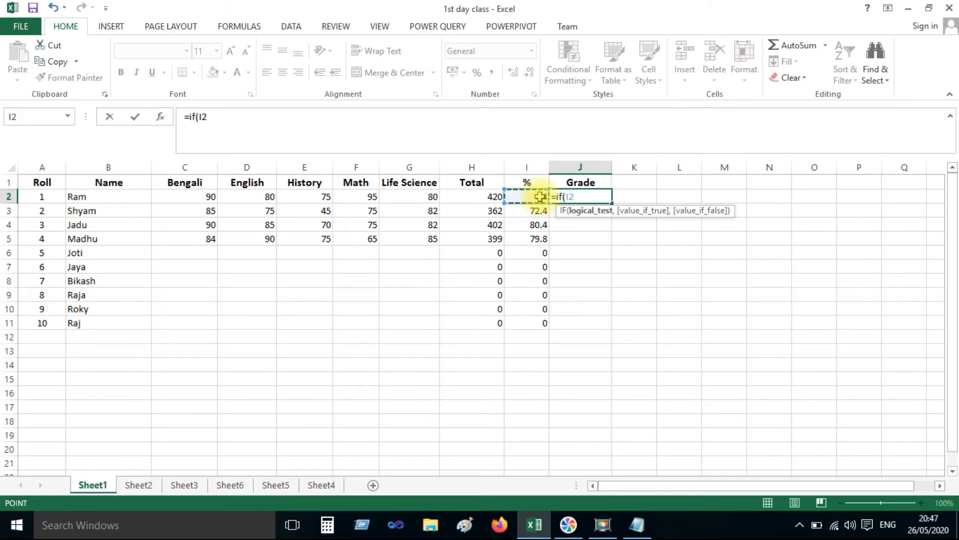
type(">")
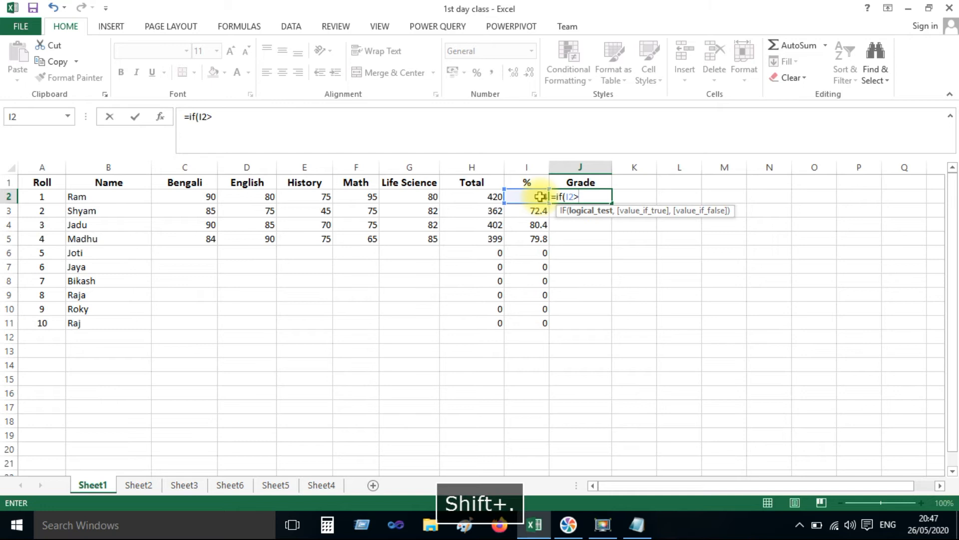
type("=")
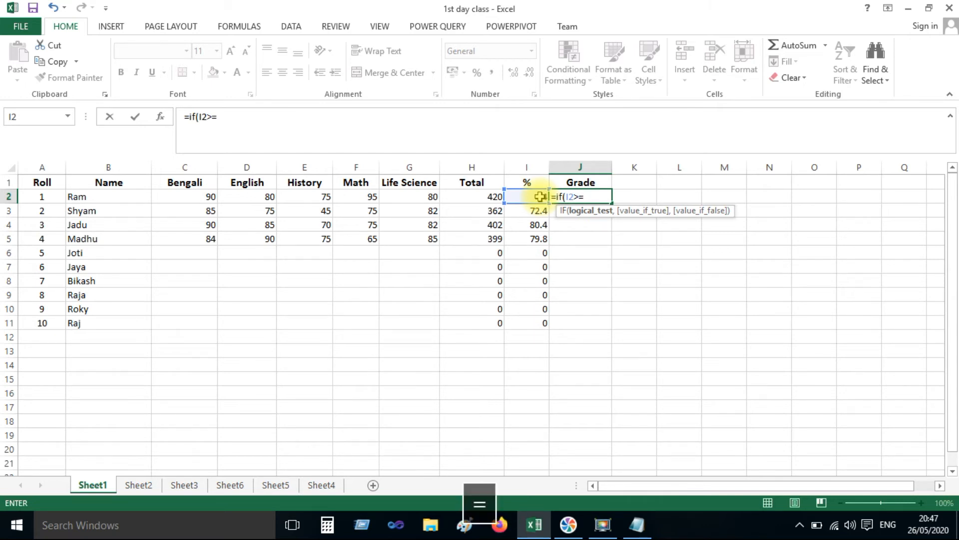
type("90")
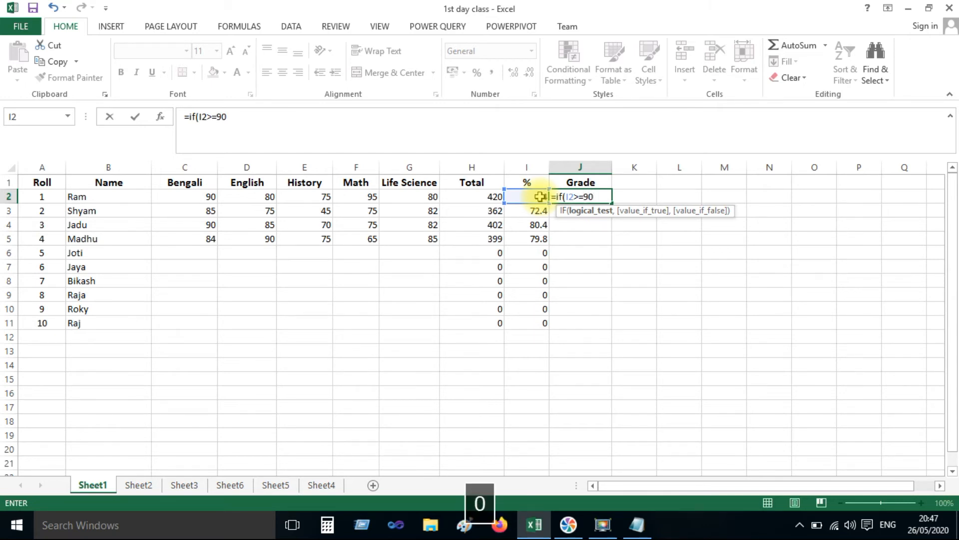
type(",")
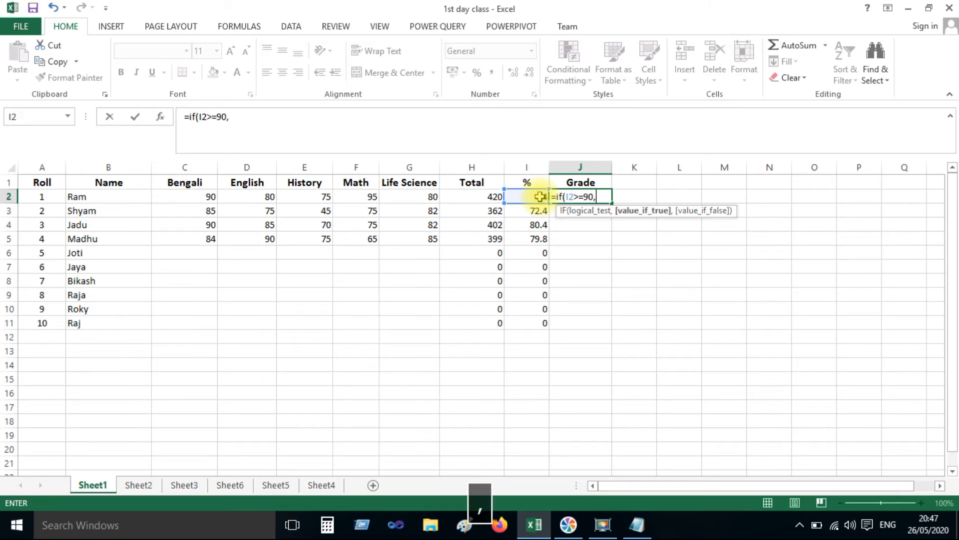
type("\"")
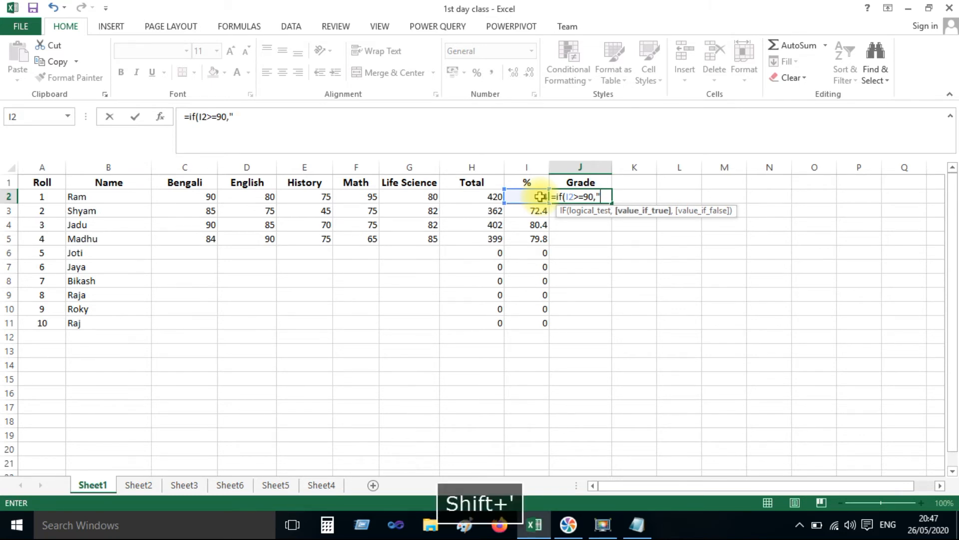
type("AA")
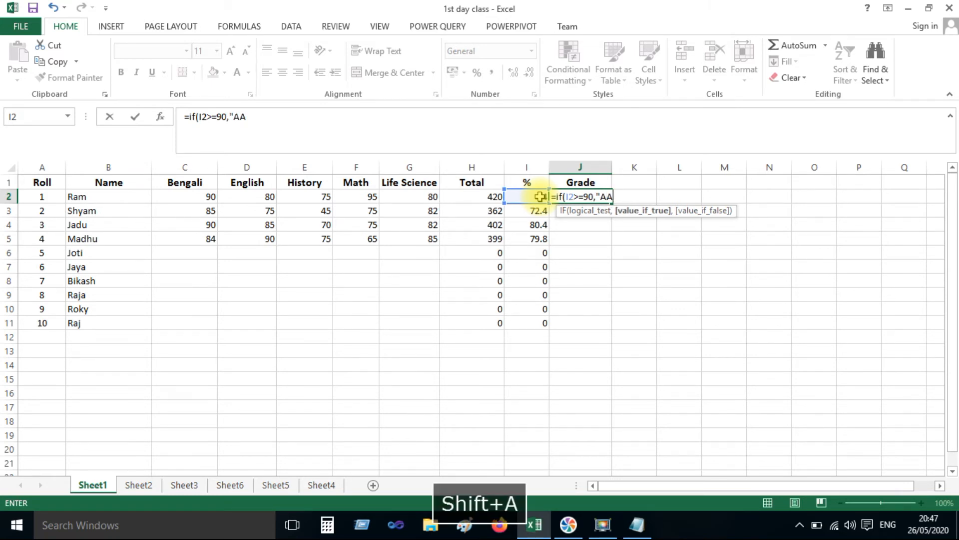
type("\"")
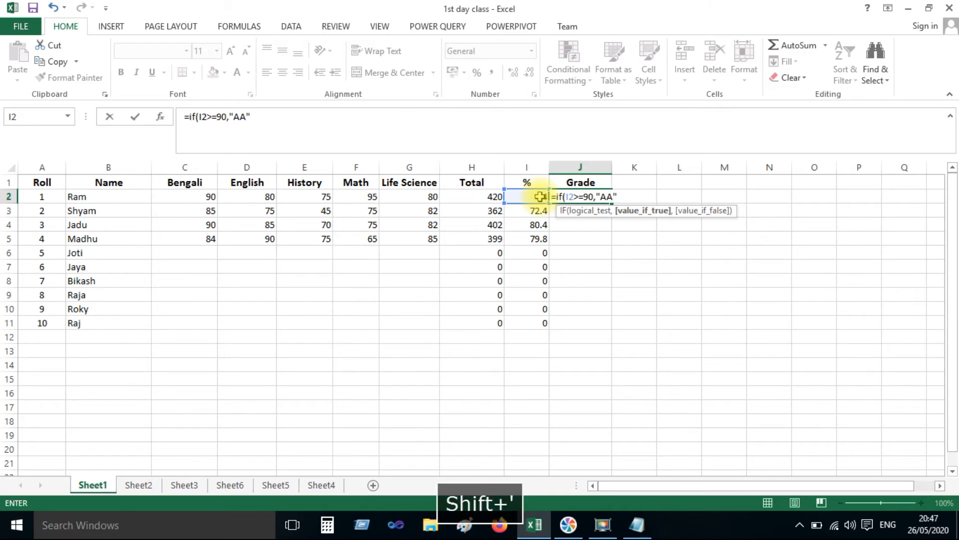
type(",")
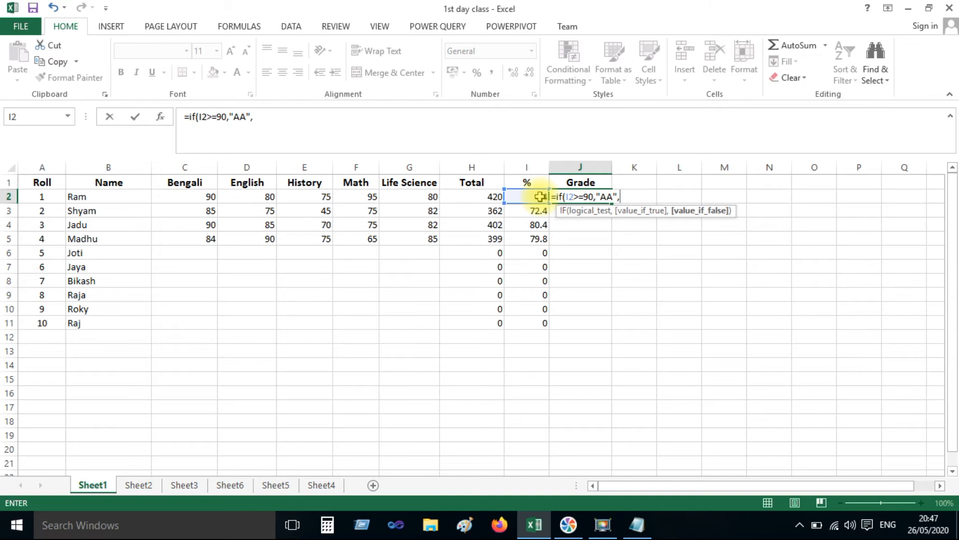
type("D")
key("BackSpace")
type("\"")
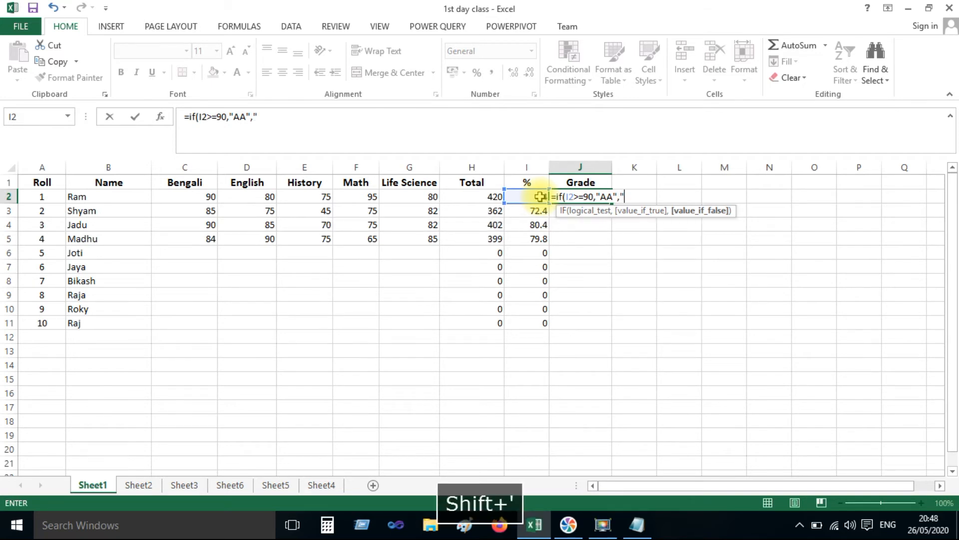
type("D")
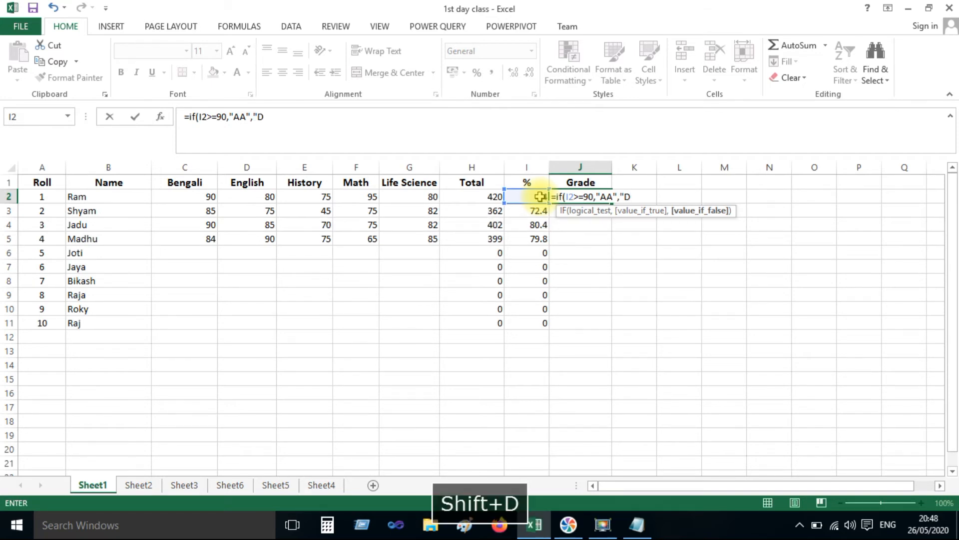
type("\"")
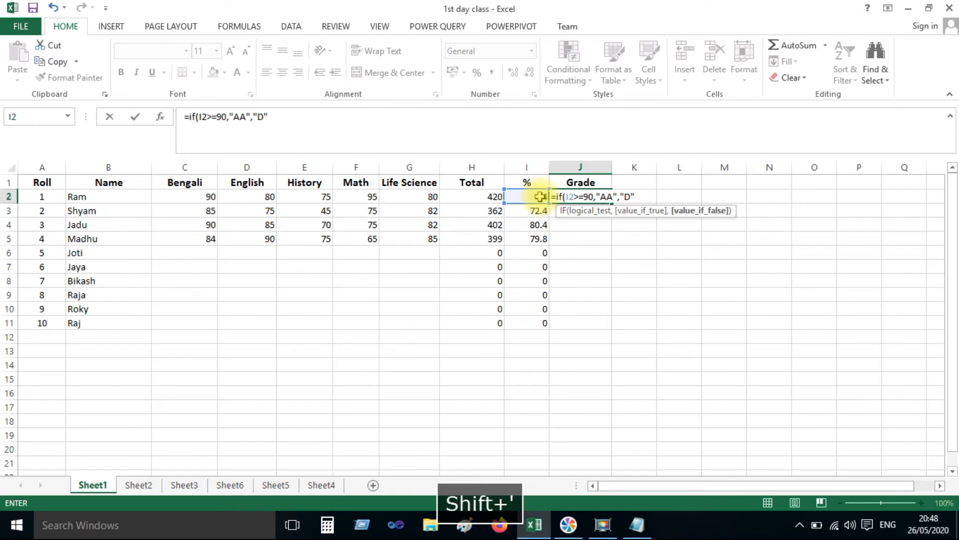
type(")")
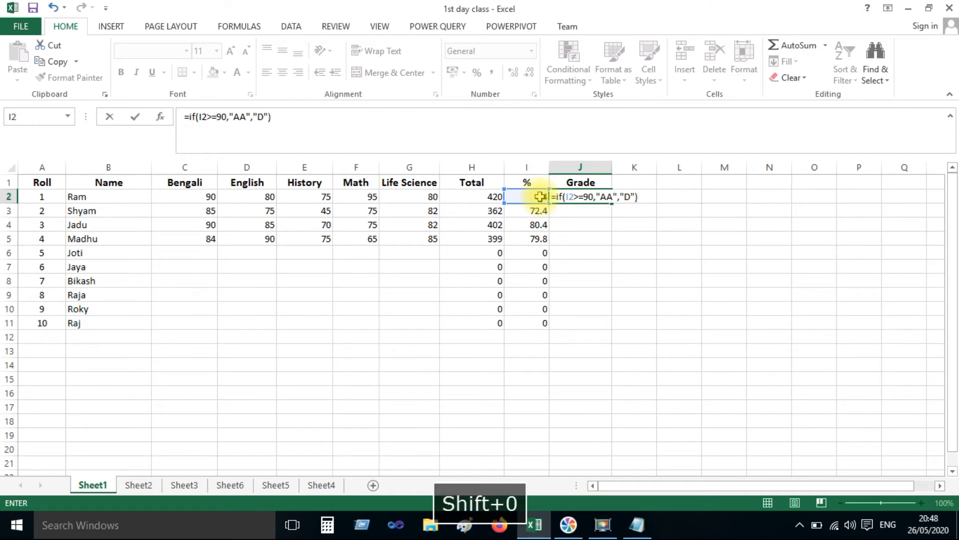
key("Return")
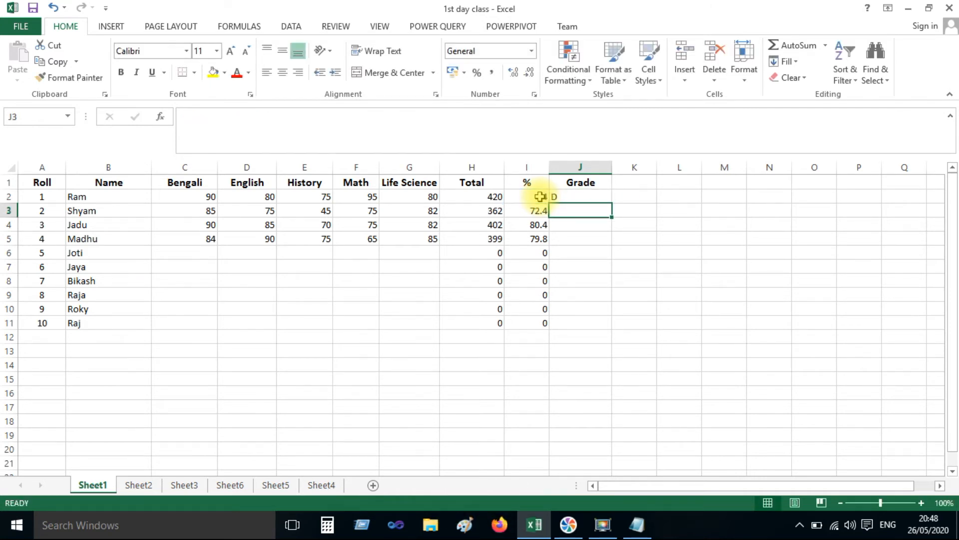
left_click(586, 197)
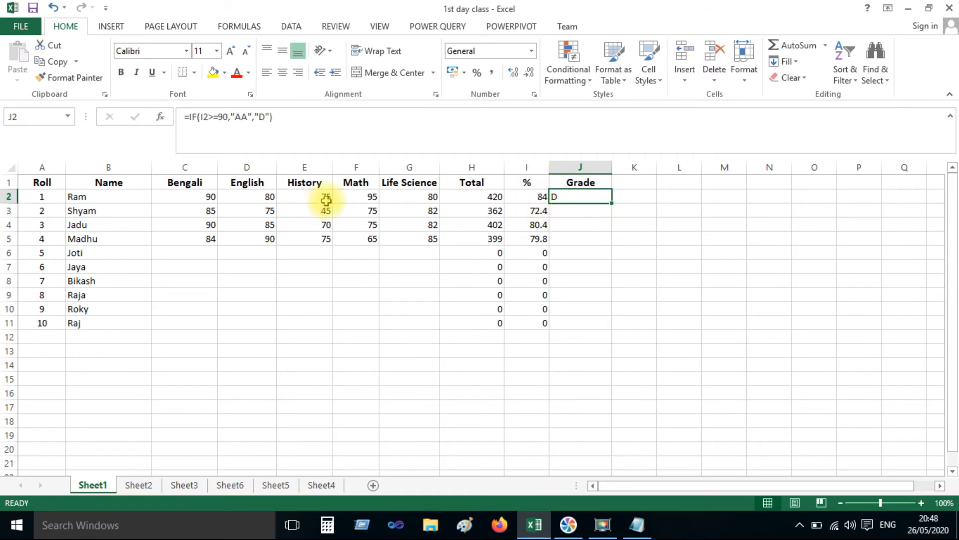
Change the roll 1 student's Life Science, History and English marks in row 2 to 90 each
left_click(427, 197)
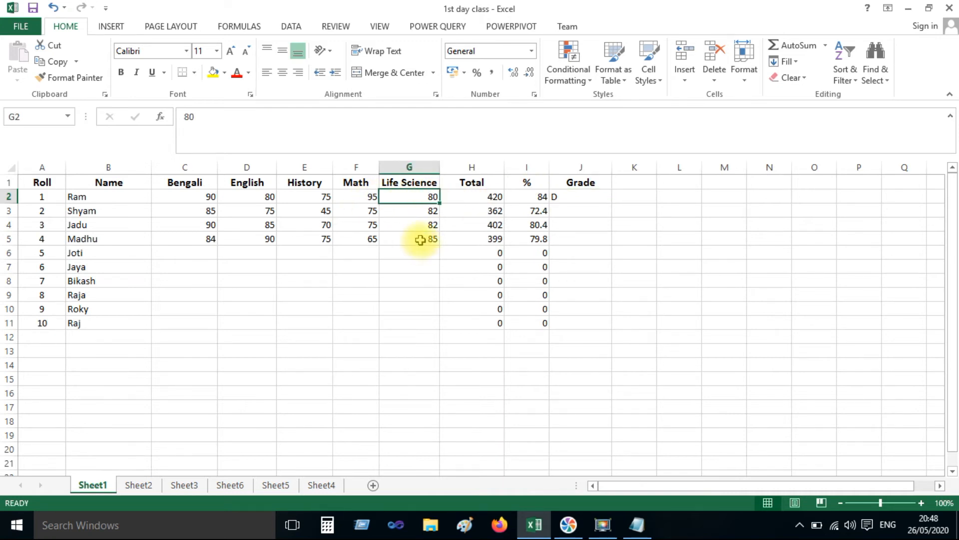
type("90")
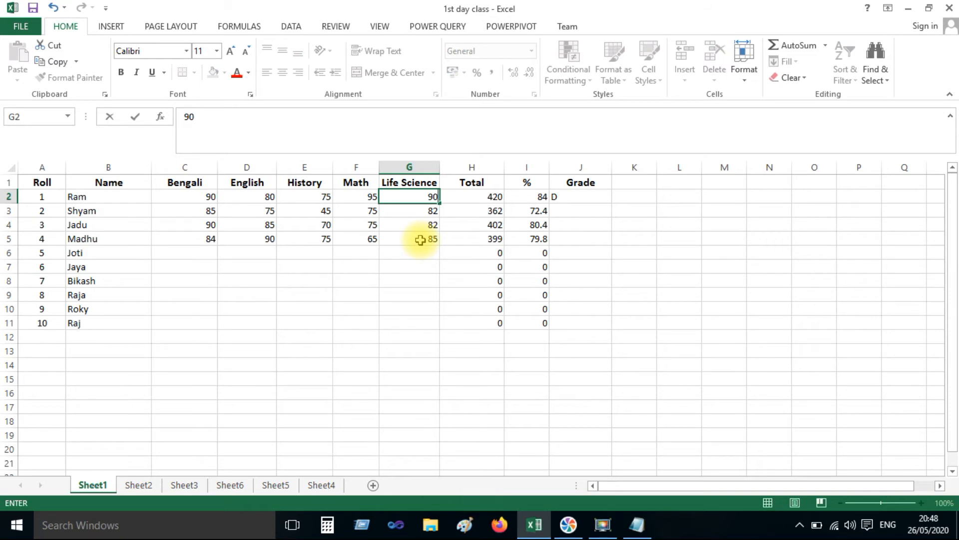
key("Tab")
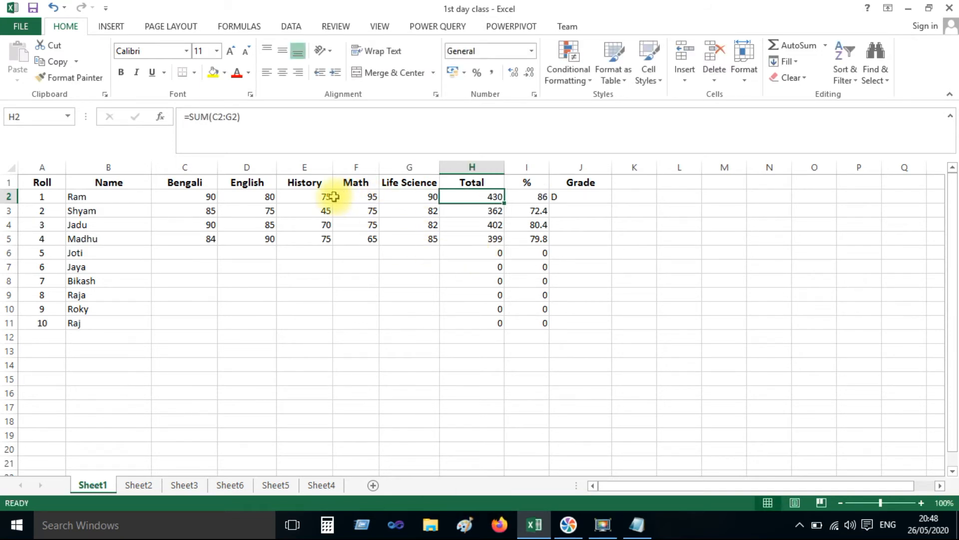
left_click(327, 197)
type("90")
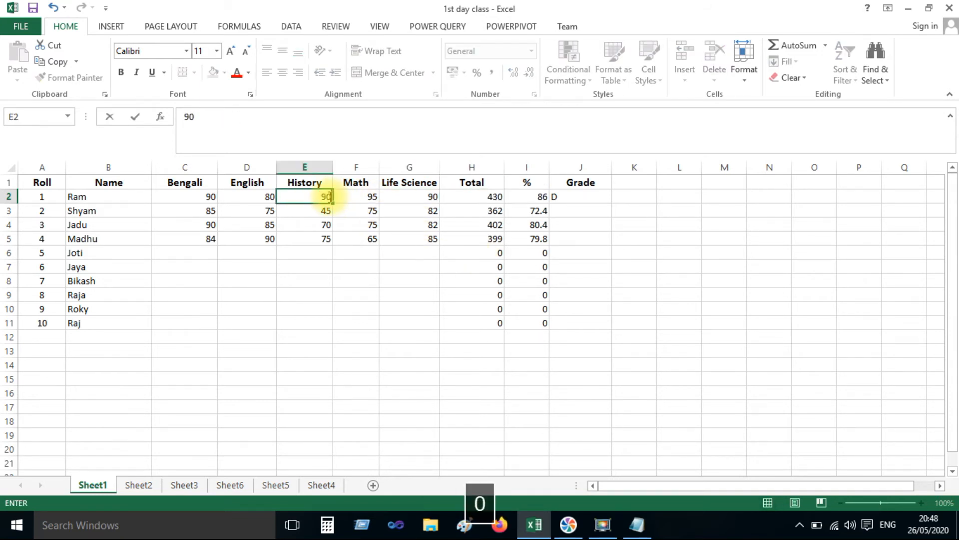
key("Tab")
left_click(265, 195)
type("90")
key("Tab")
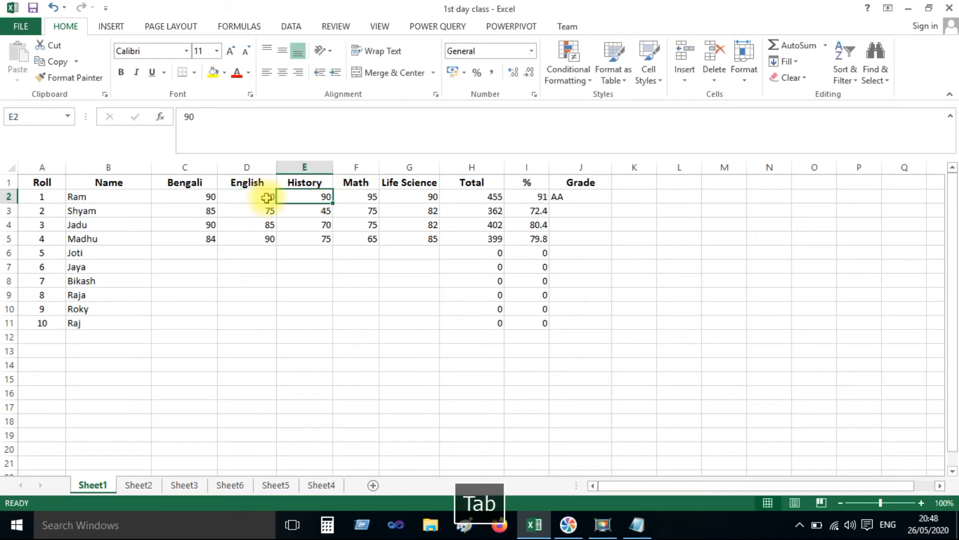
Edit the grade formula in J2 and remove its "D" fallback value and closing parenthesis, keeping the comma after "AA"
left_click(573, 199)
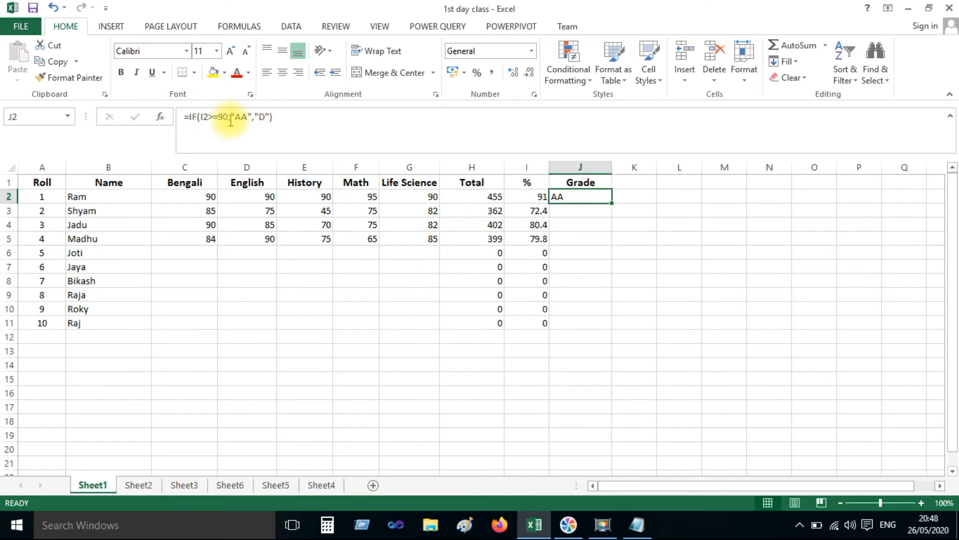
double_click(583, 195)
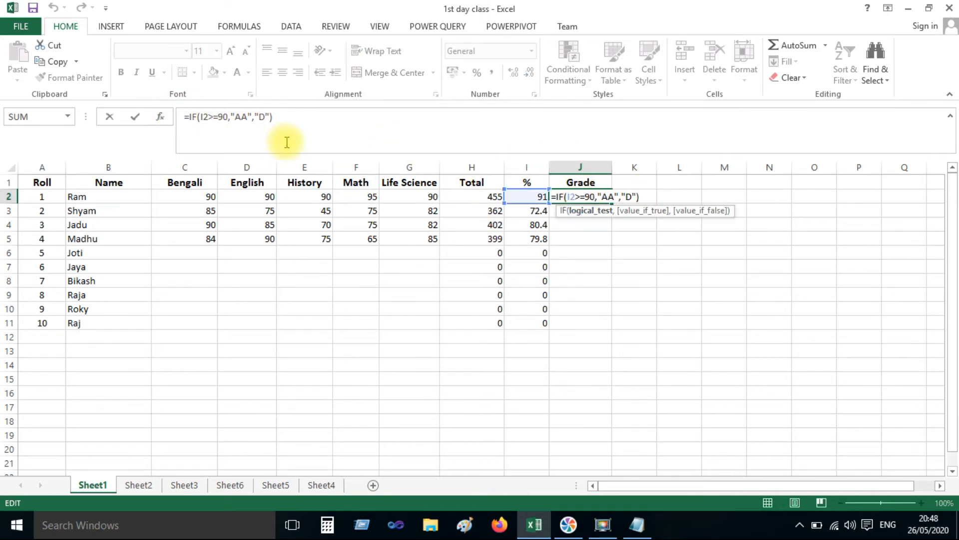
left_click(271, 116)
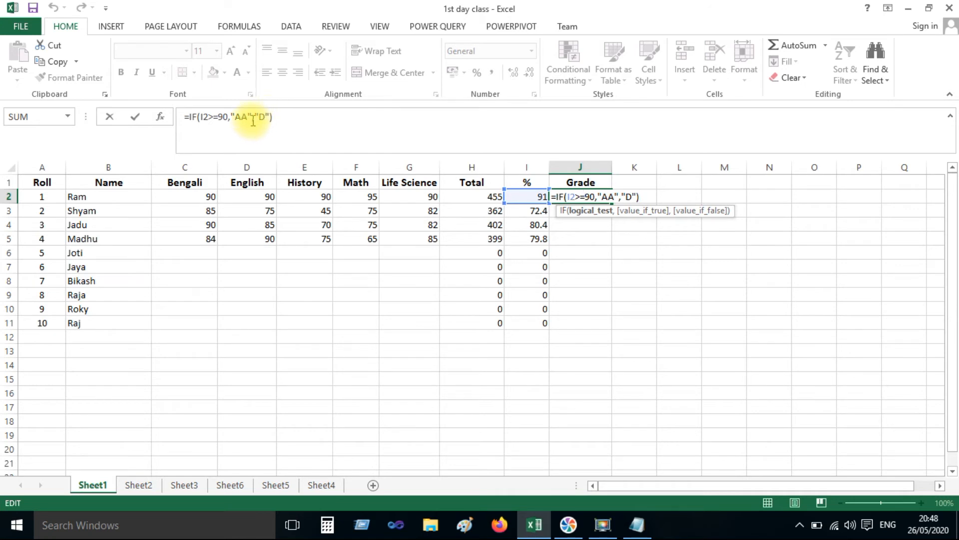
left_click(267, 118)
left_click(287, 118)
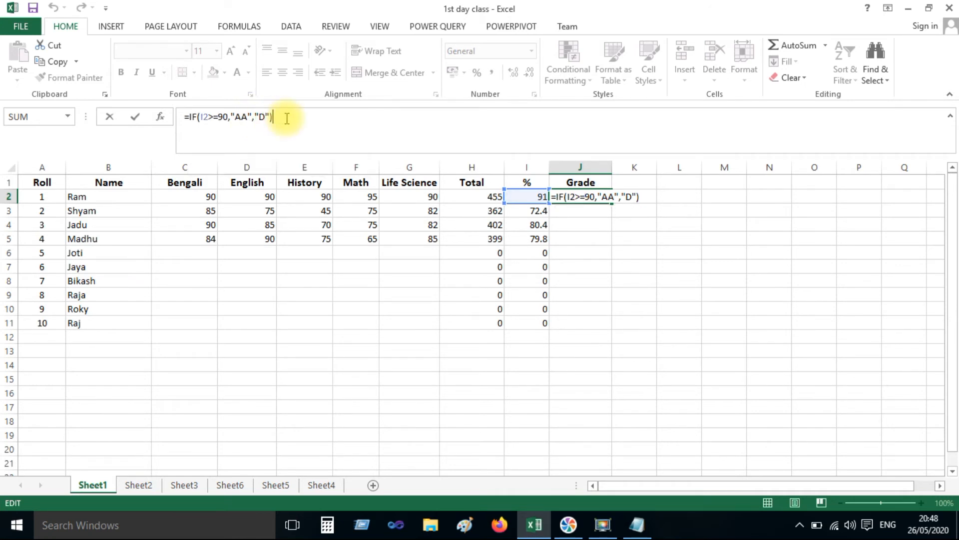
key("BackSpace")
key("BackSpace")
key("BackSpace")
key("BackSpace")
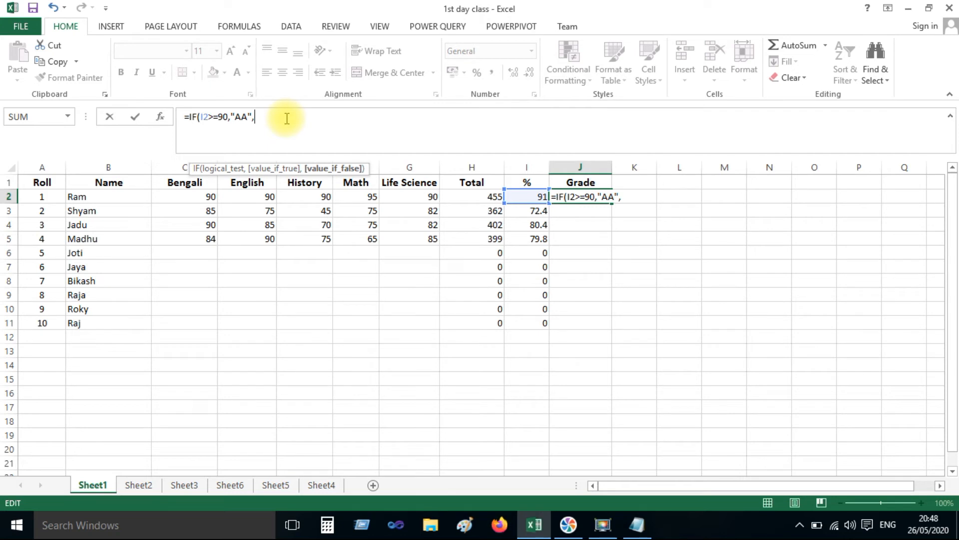
Extend the J2 formula after "AA" with the condition I2>=80 and the grade "A+"
left_click(536, 196)
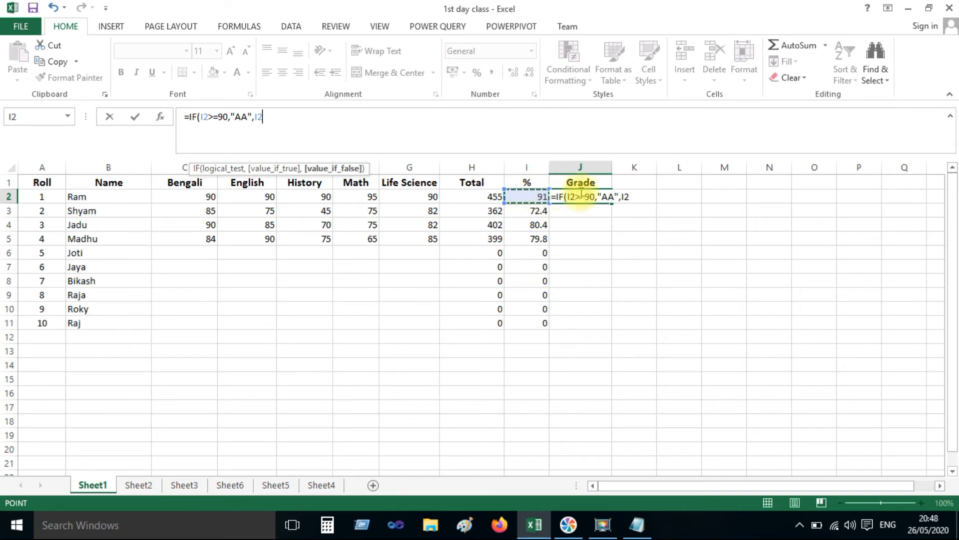
type(">")
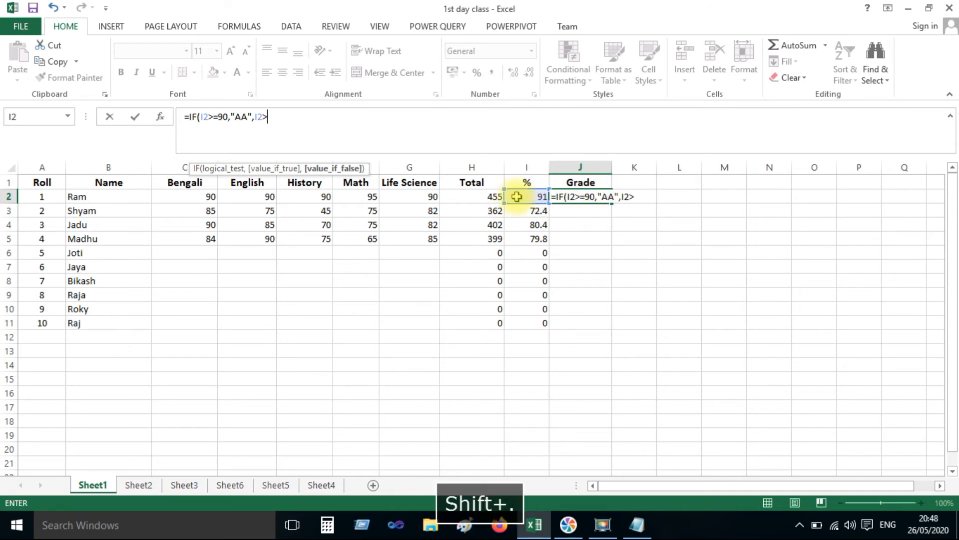
type("=")
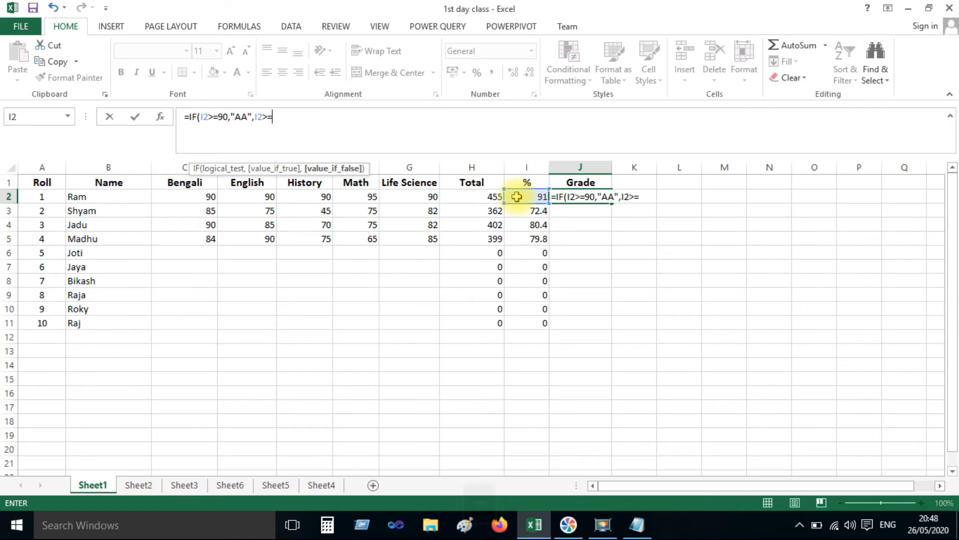
type("80")
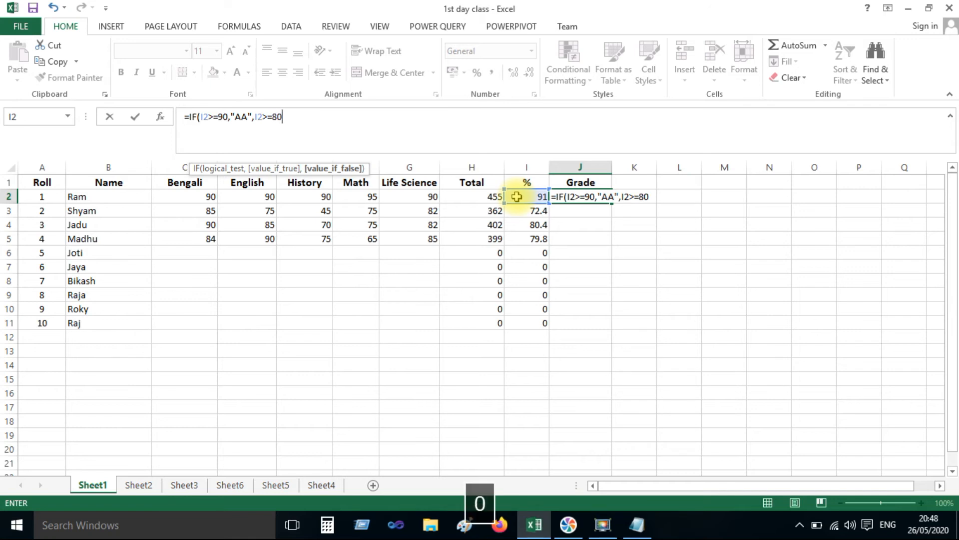
type(",")
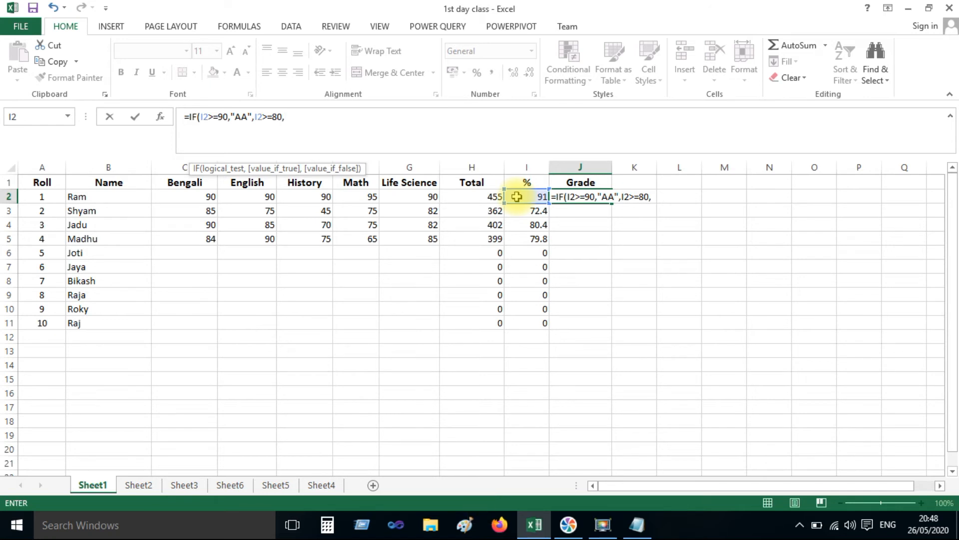
type("\"")
type("a")
key("BackSpace")
type("A")
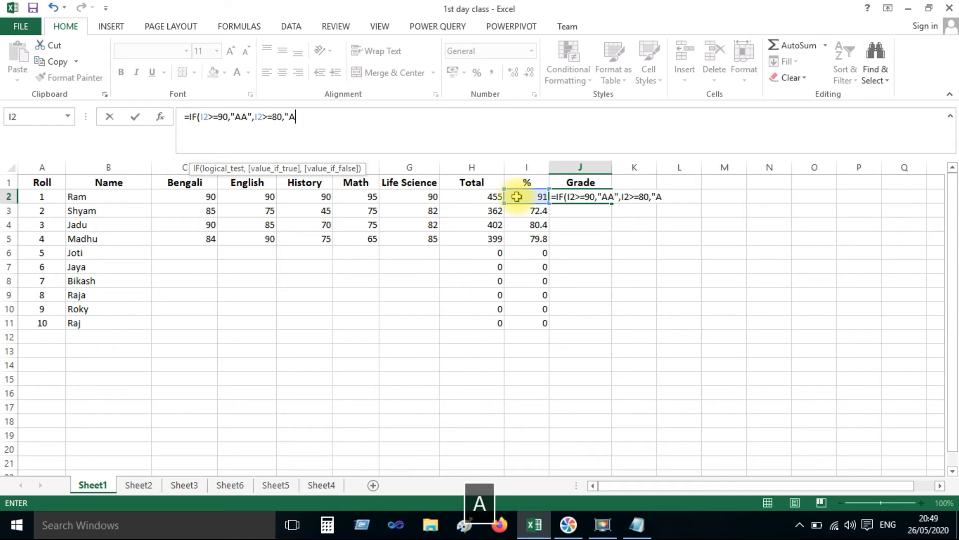
type("+\"")
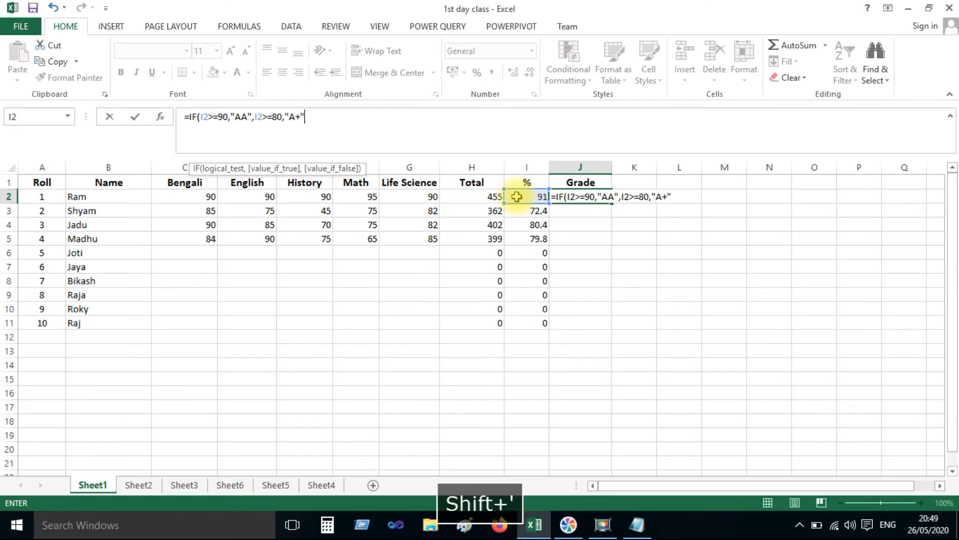
type(",")
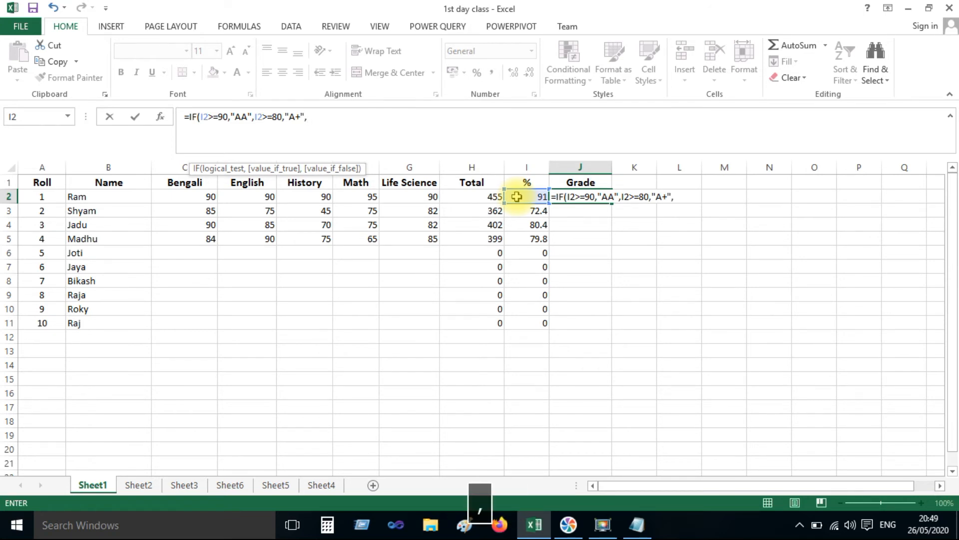
key("Left")
key("Left")
key("Left")
key("Left")
key("Left")
key("Left")
key("Left")
key("Left")
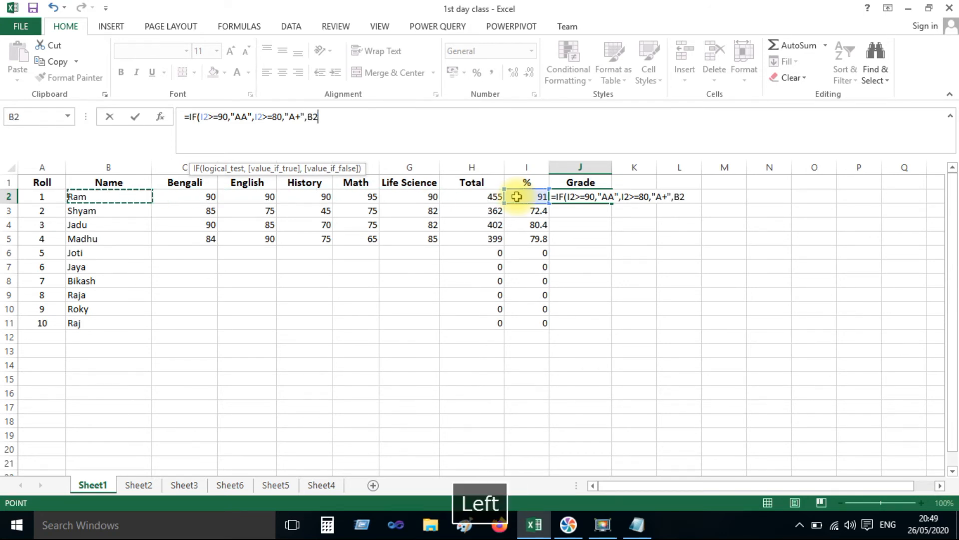
key("BackSpace")
key("BackSpace")
key("BackSpace")
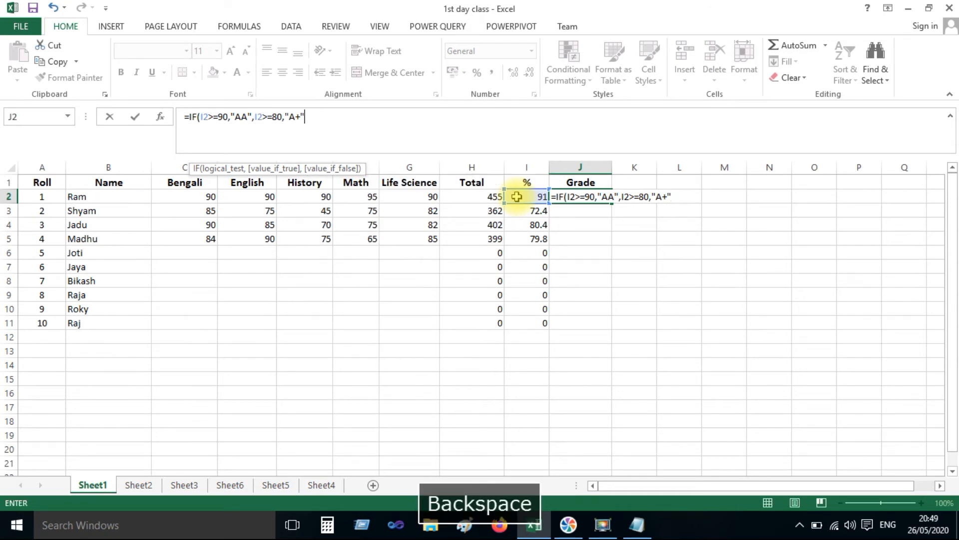
Insert IF( before the I2>=80 condition in the J2 formula and add a comma after "A+"
left_click(255, 118)
type("IF")
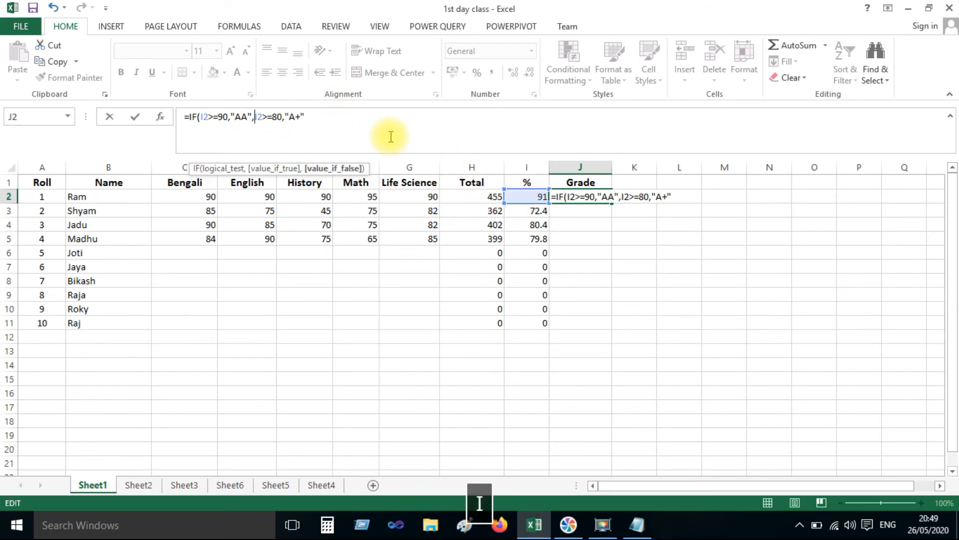
type("(I")
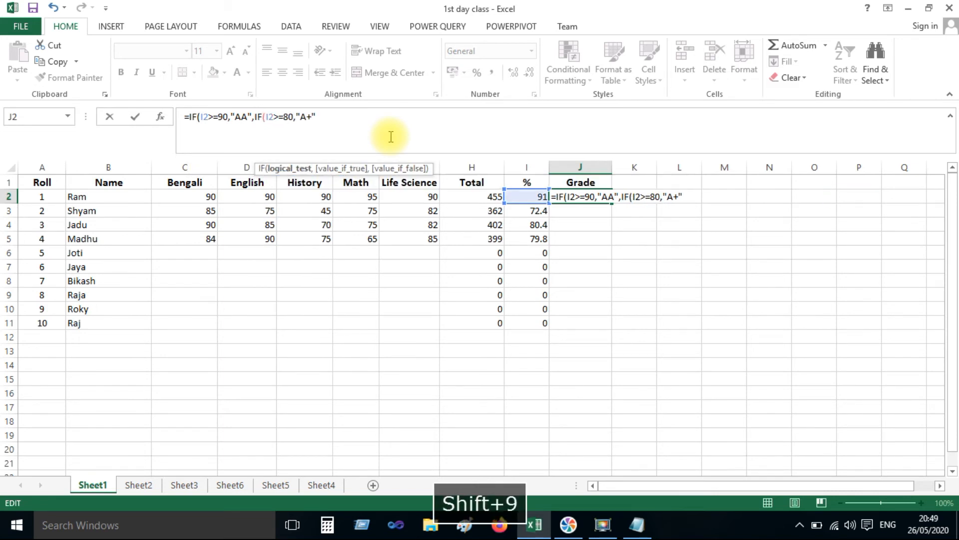
key("Right")
key("Right")
key("Right")
key("Right")
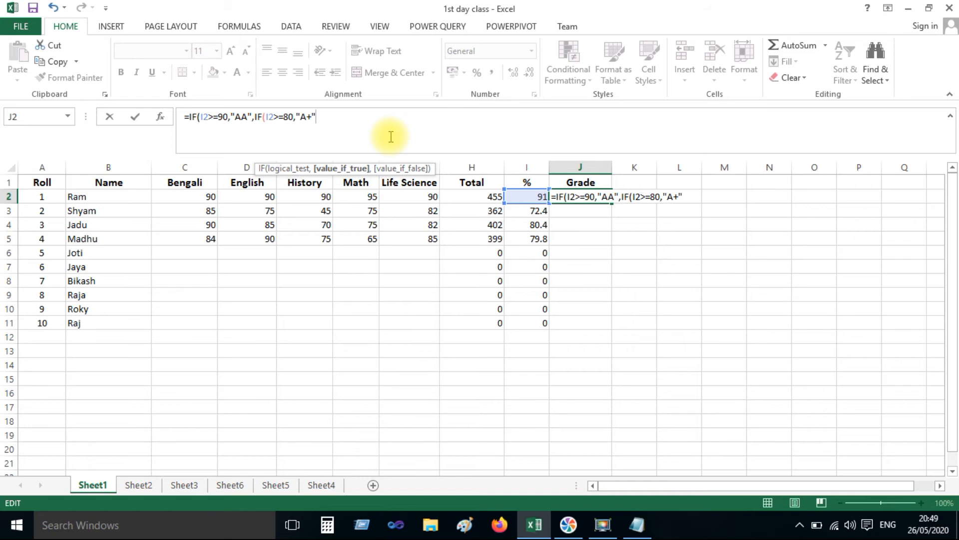
type(",")
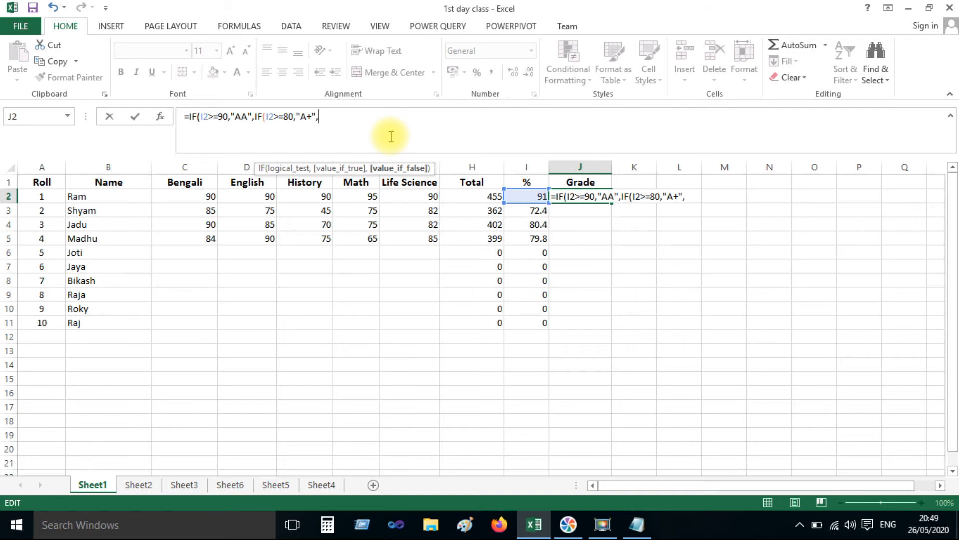
Add a third nested IF to the J2 formula that gives grade "A" when I2>=60, ending with a comma
type("IF")
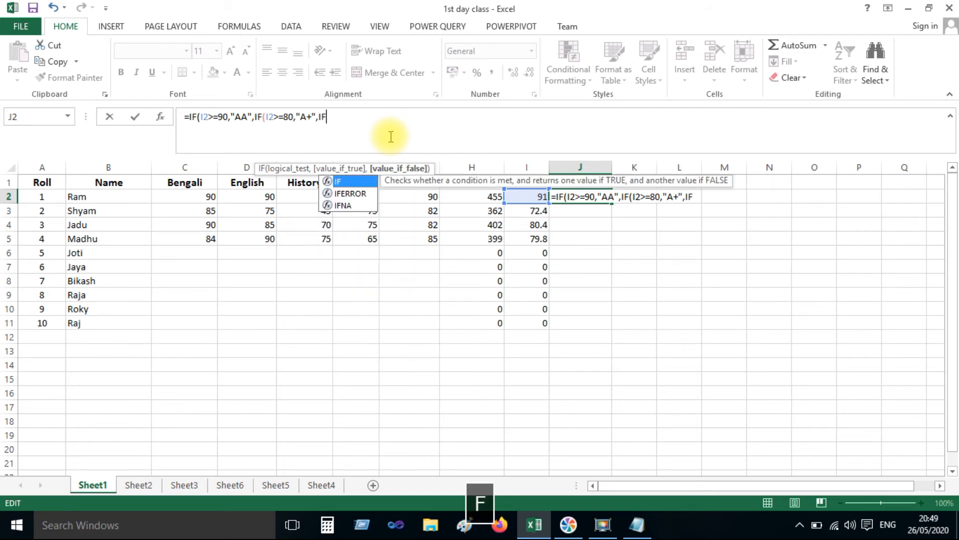
type("(")
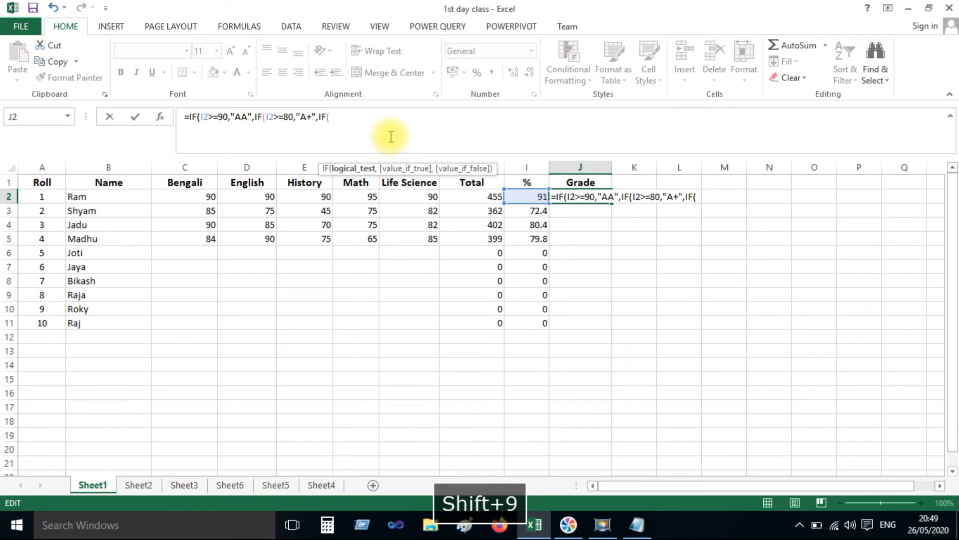
left_click(531, 201)
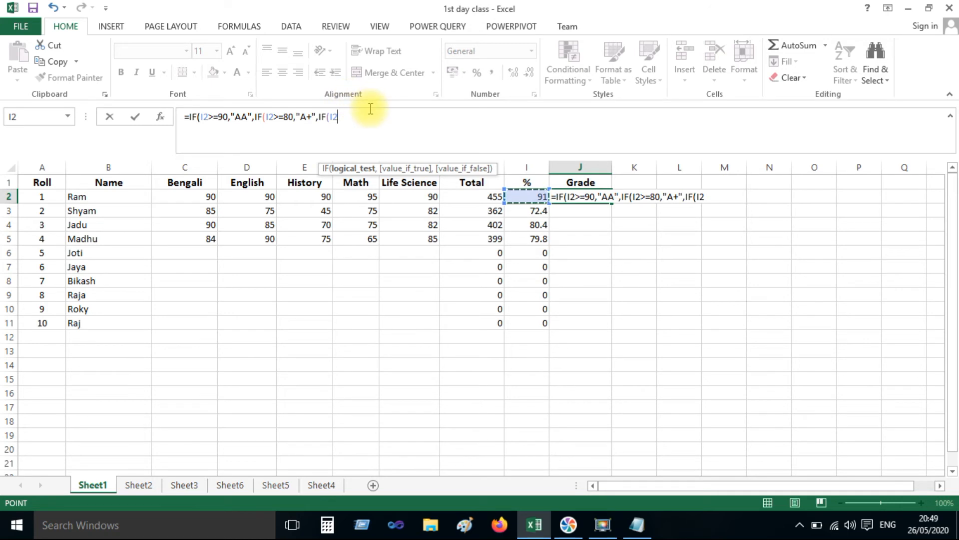
type(">=60")
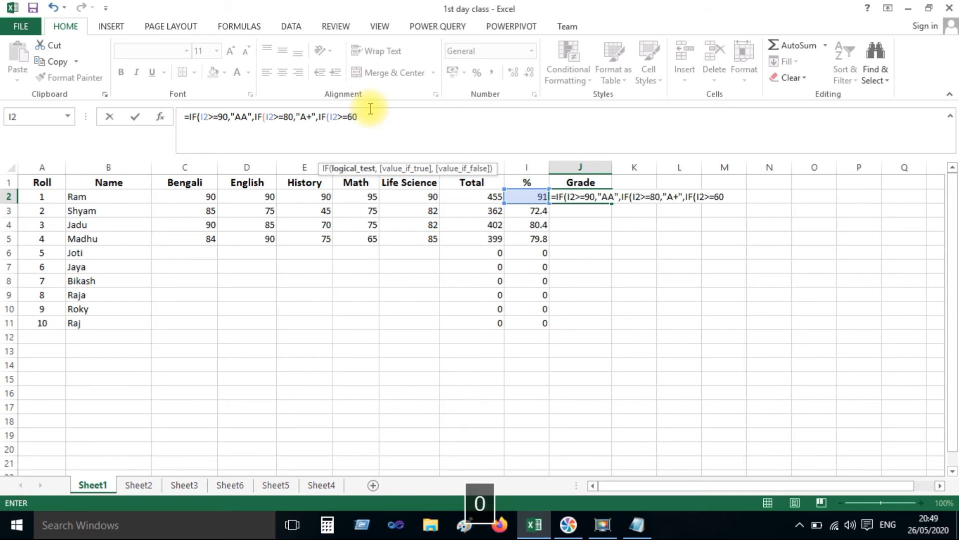
type(",\"")
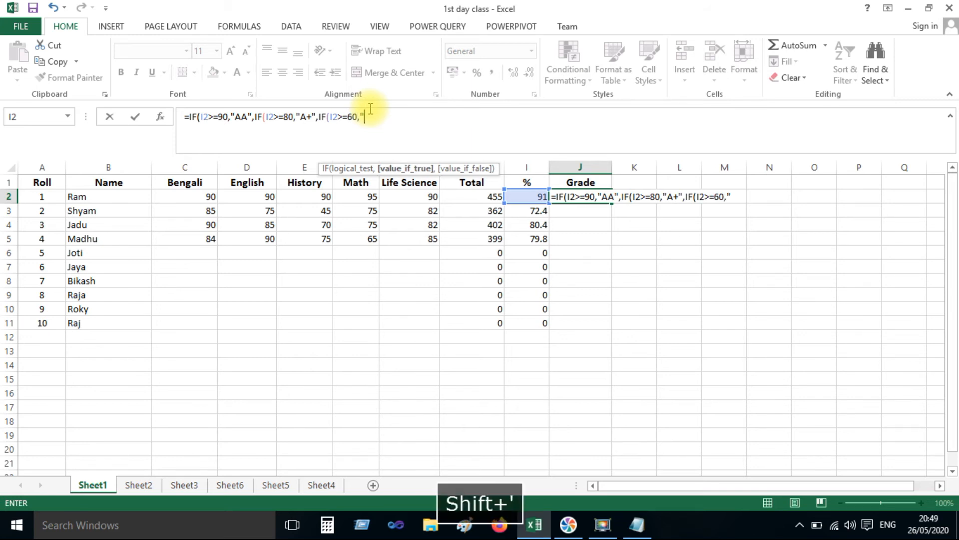
type("A")
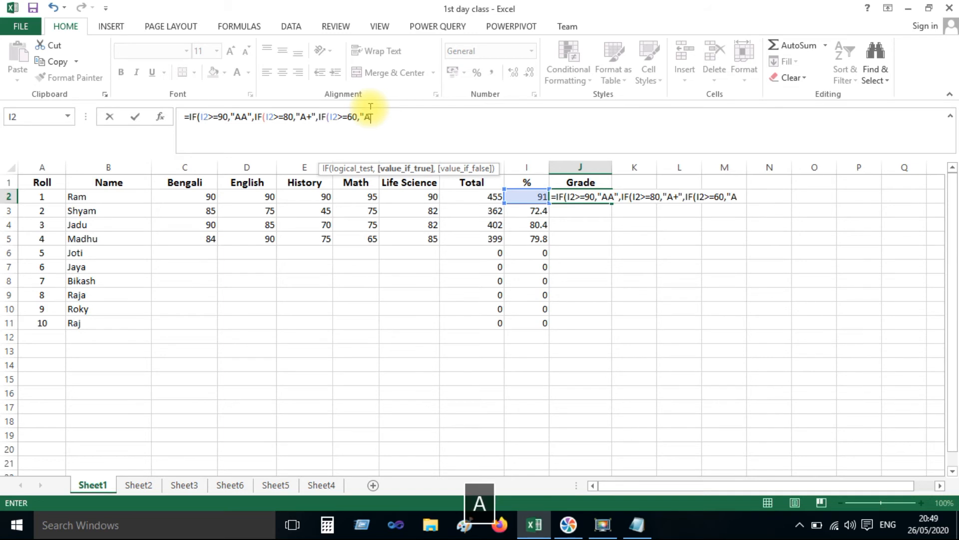
type("\",")
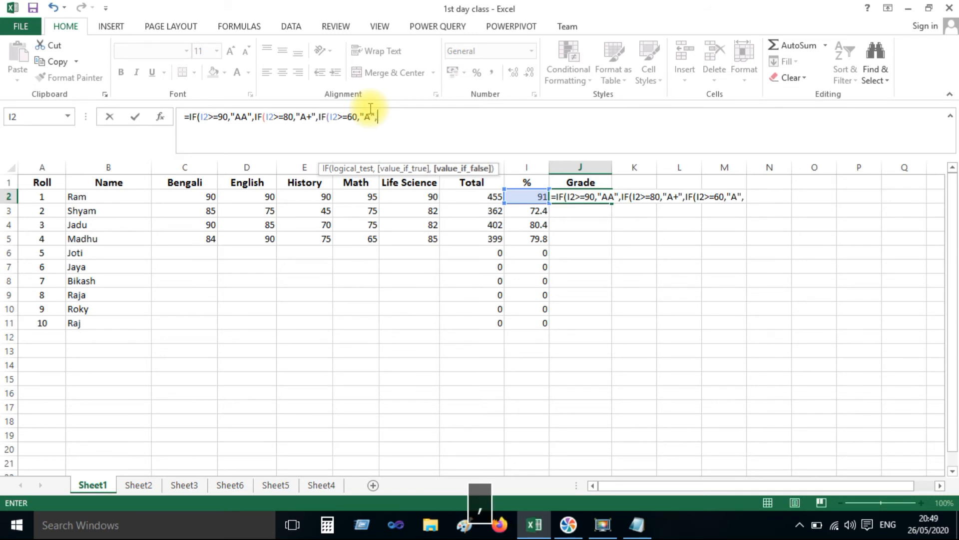
Add a fourth nested IF to the J2 formula that gives grade "B+" when I2>=45, ending with a comma
type("IF")
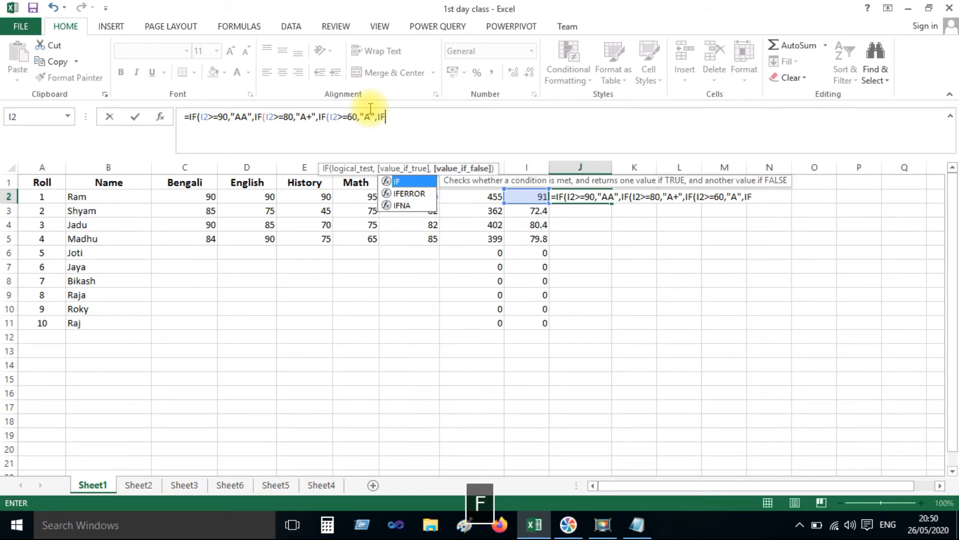
type("(")
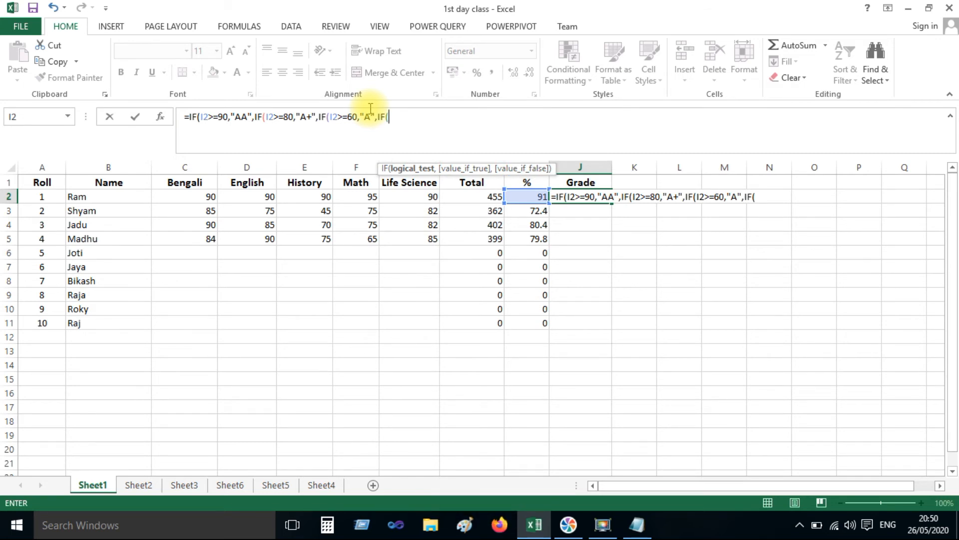
left_click(530, 196)
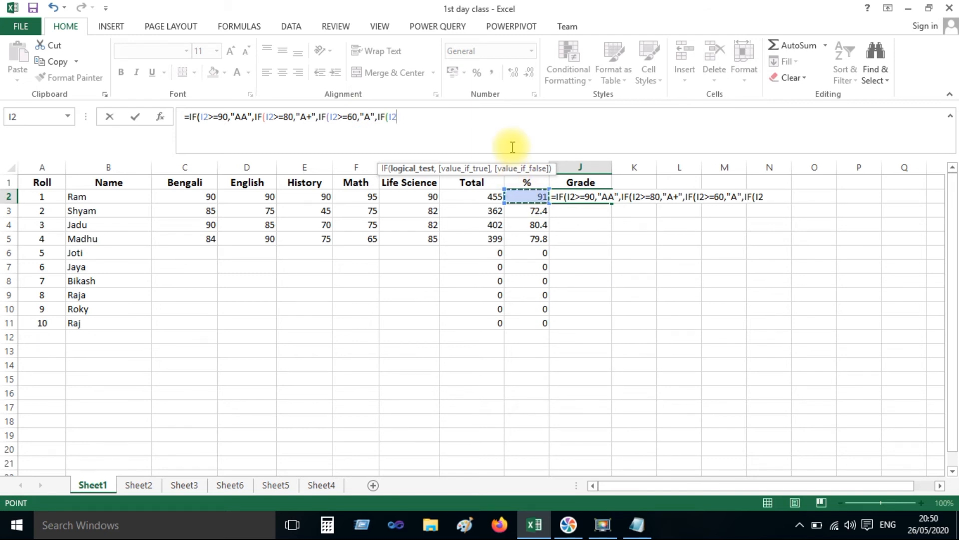
type(">=45,\"B+")
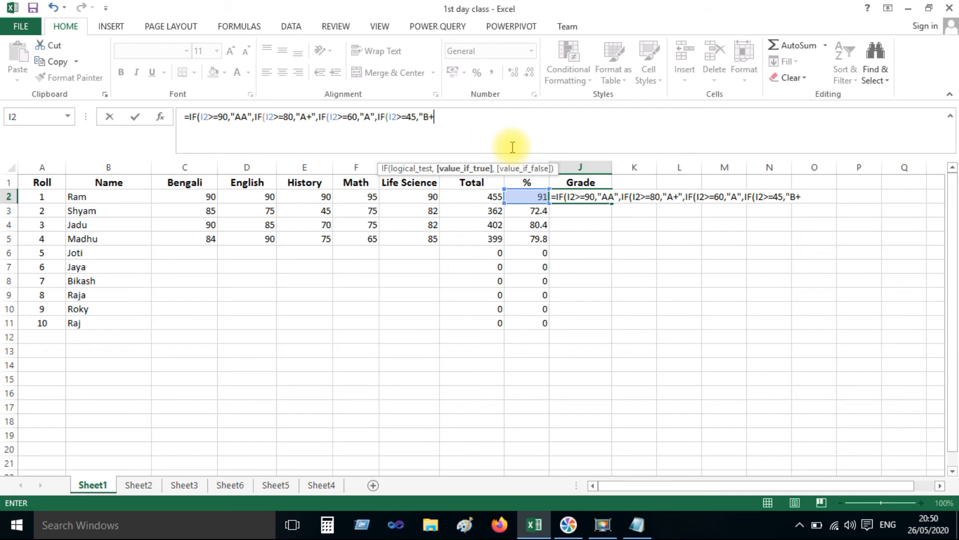
type("\",")
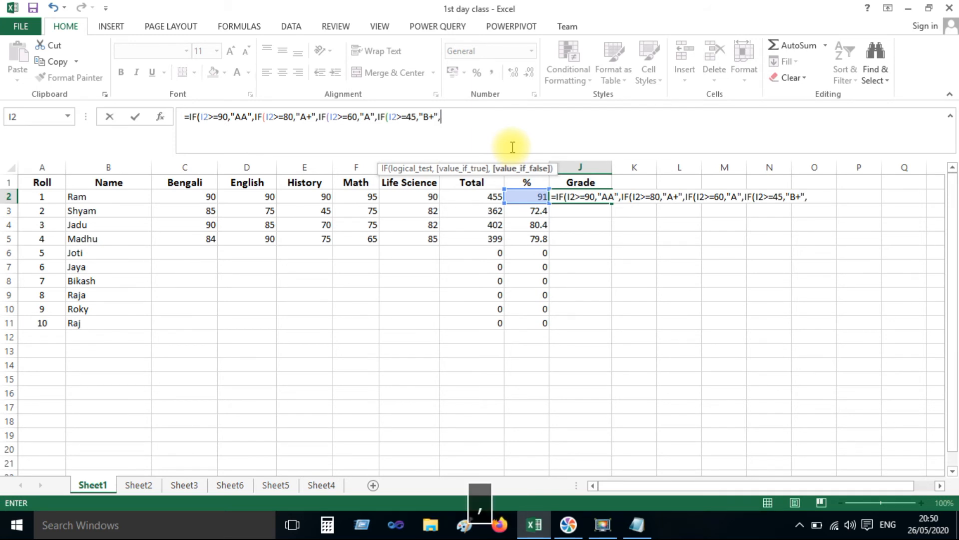
Add a fifth nested IF to the J2 formula that gives grade "B" when I2>=35, ending with a comma
type("IF")
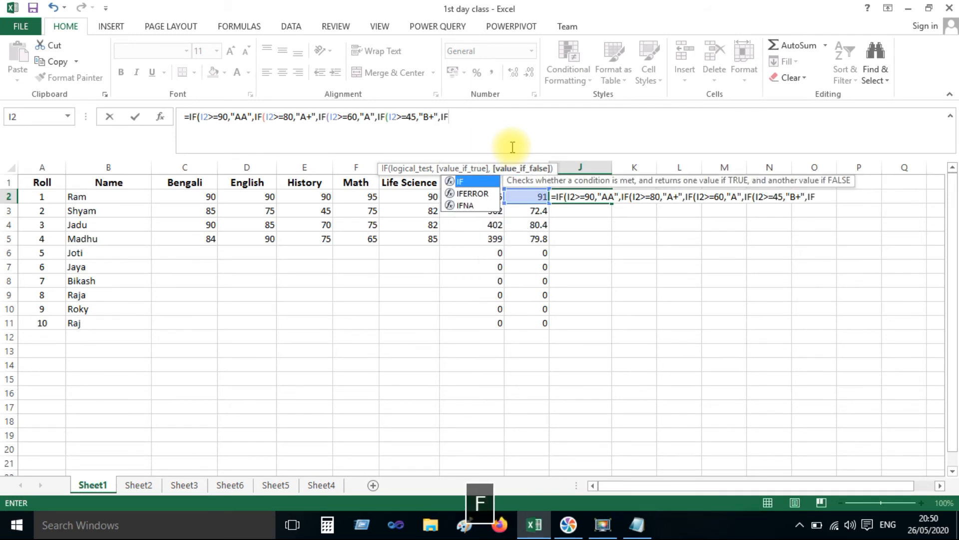
type("(")
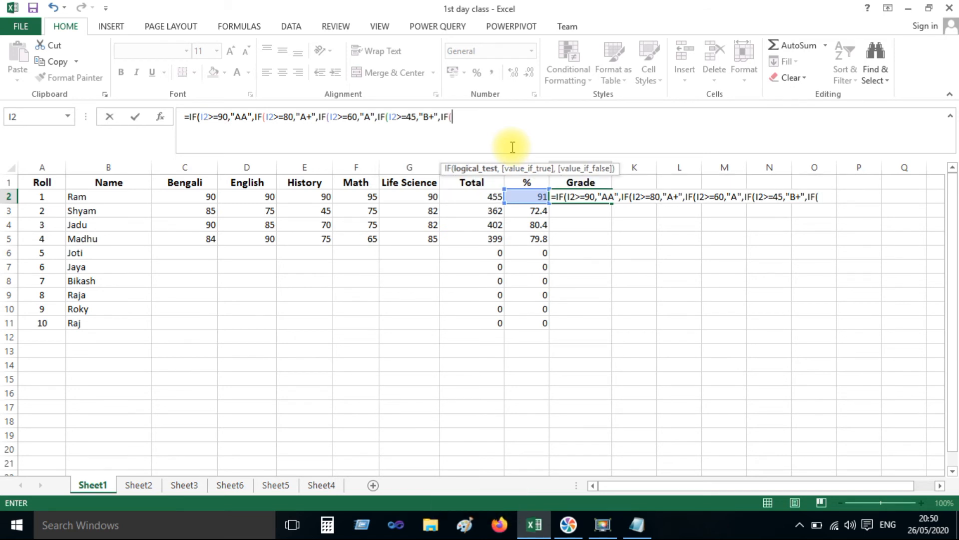
left_click(531, 195)
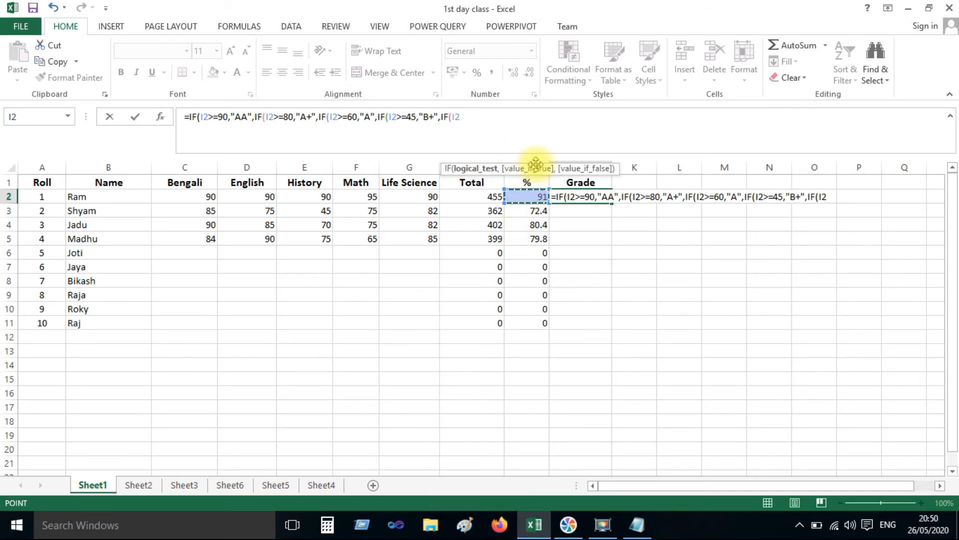
type(">")
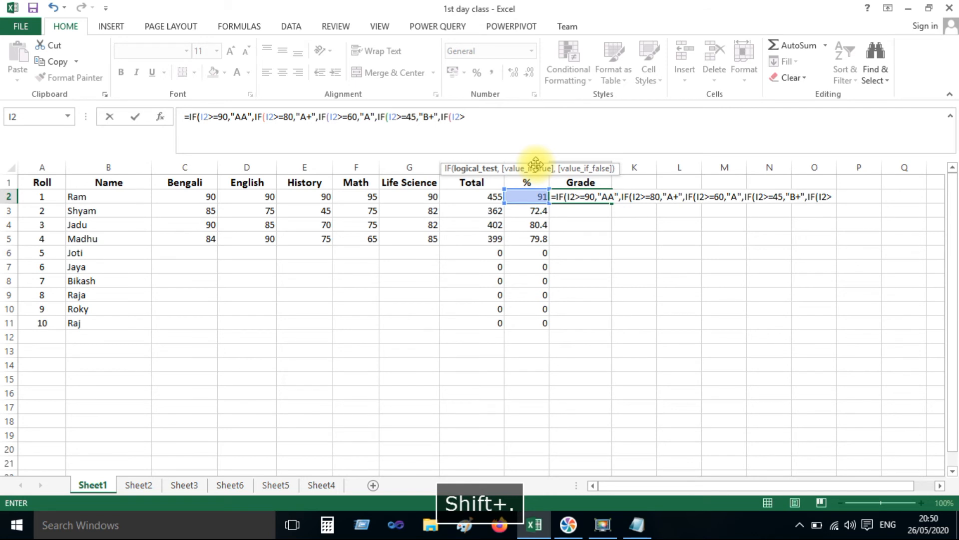
type("=")
type("3")
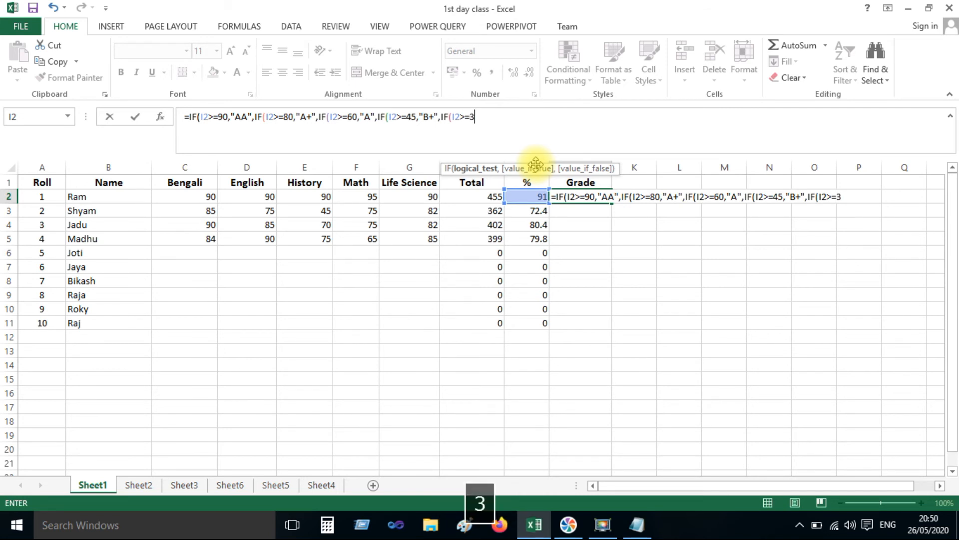
type("5,")
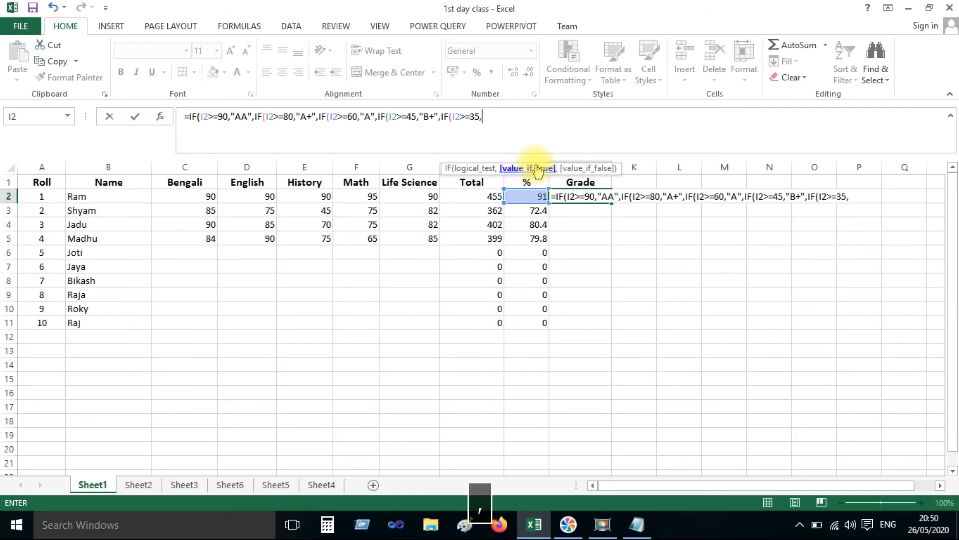
type("\"")
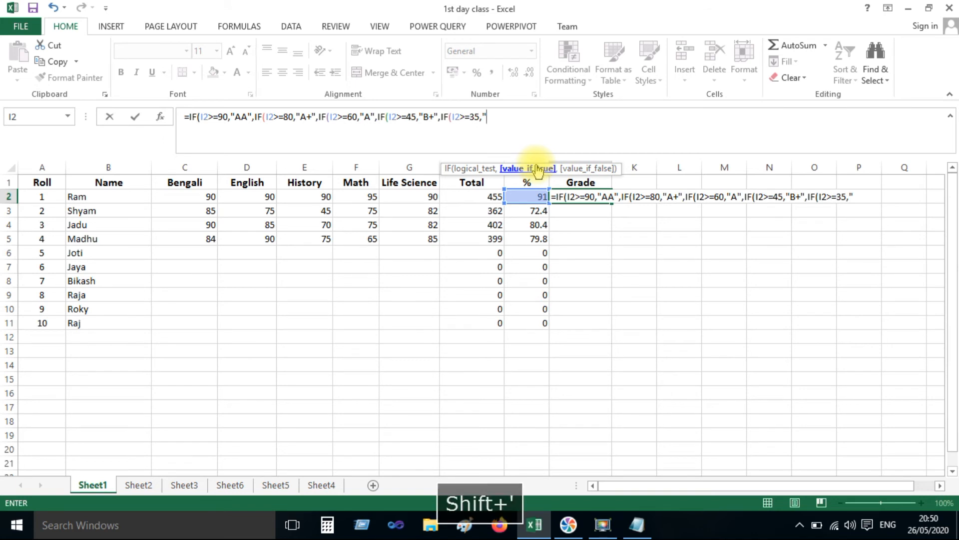
type("B")
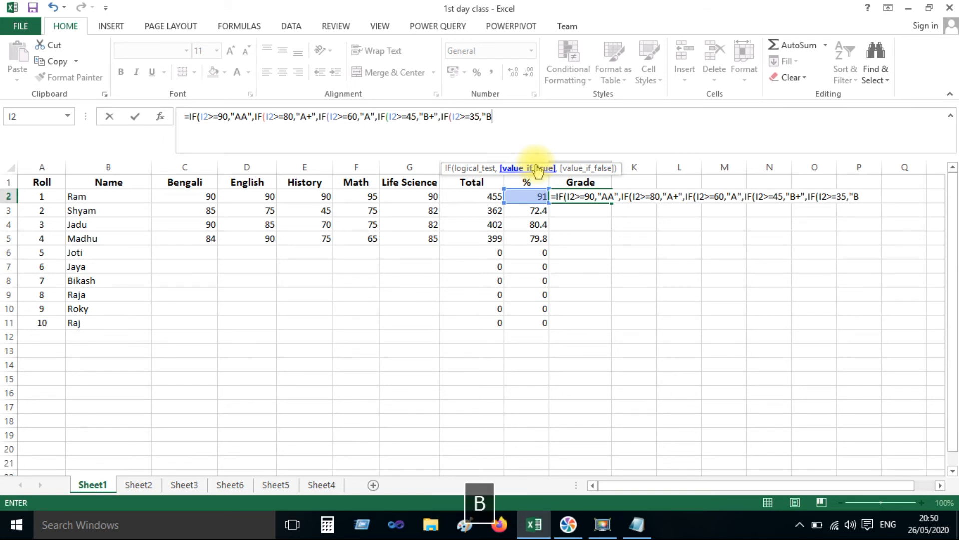
type("\",")
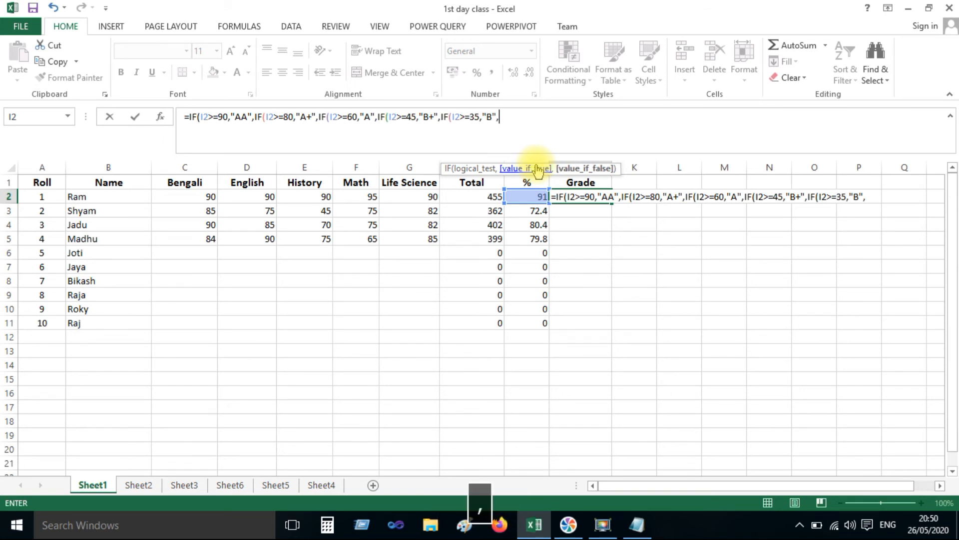
Add a sixth nested IF to the J2 formula that gives grade "C" when I2>=25, ending with a comma
type("IF")
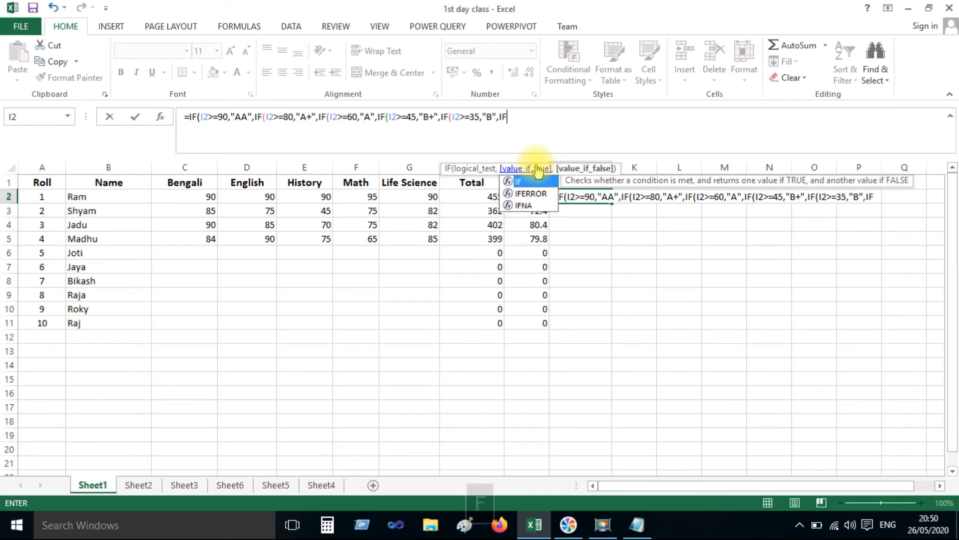
type("(")
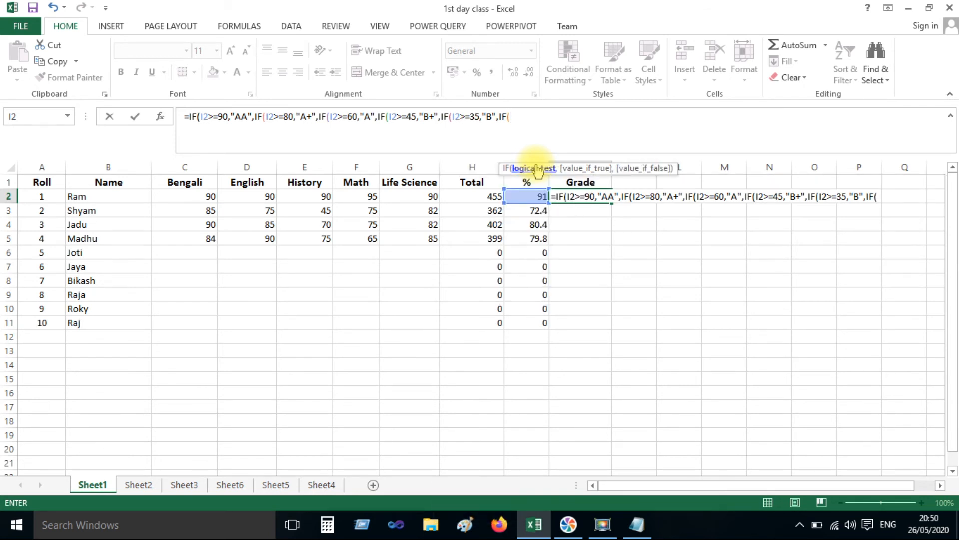
left_click(530, 196)
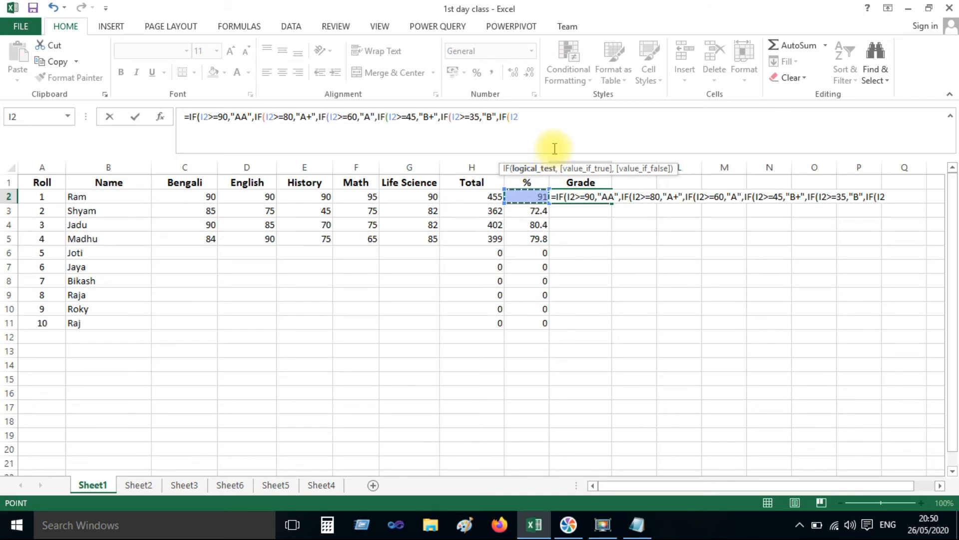
type(">")
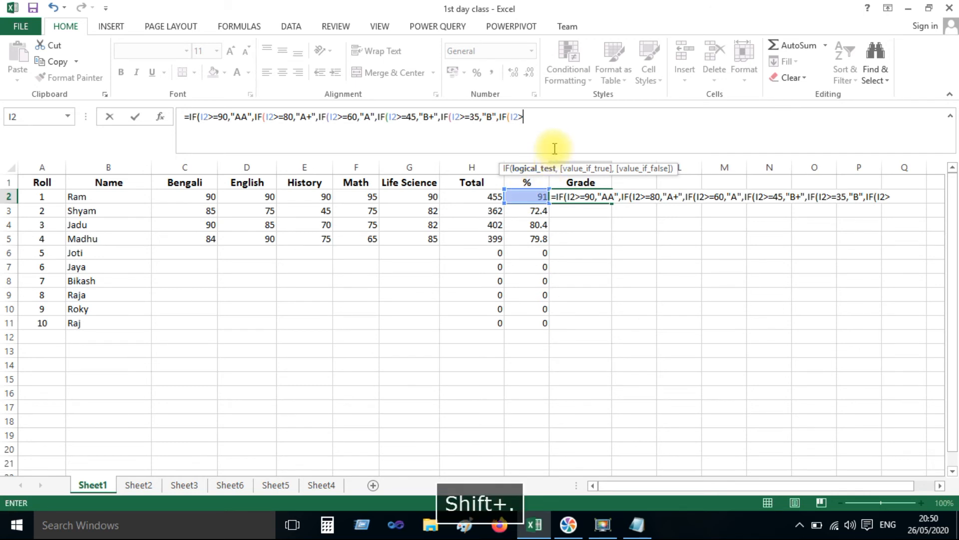
type("=25,\"")
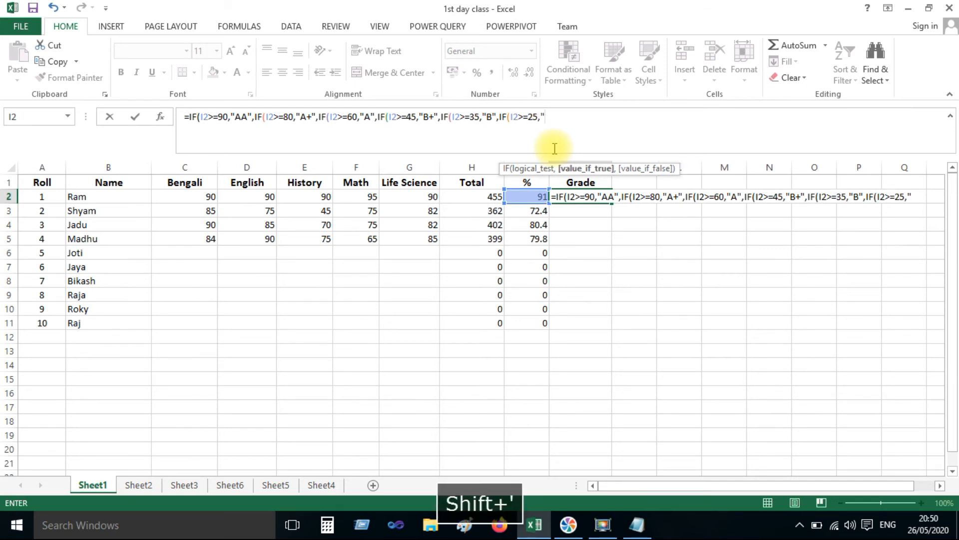
type("C")
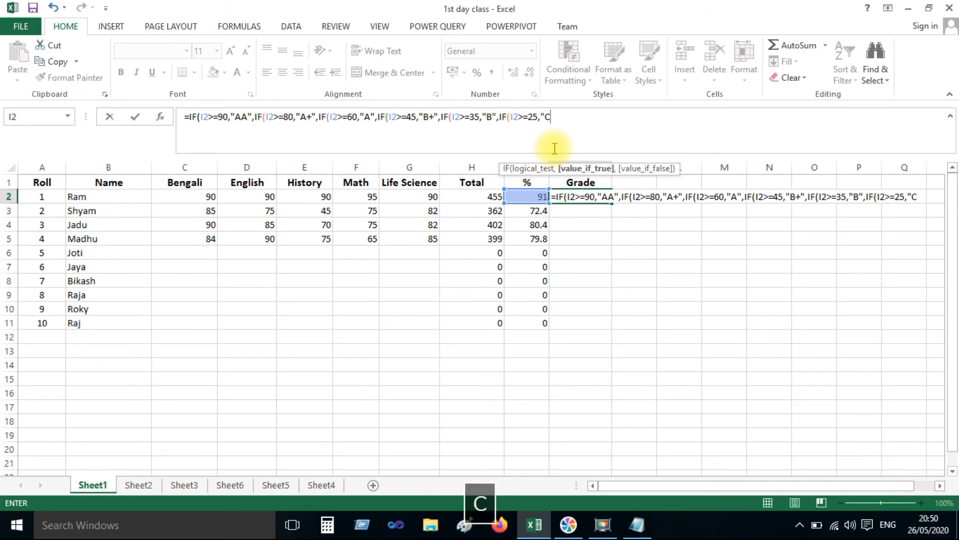
type("\",")
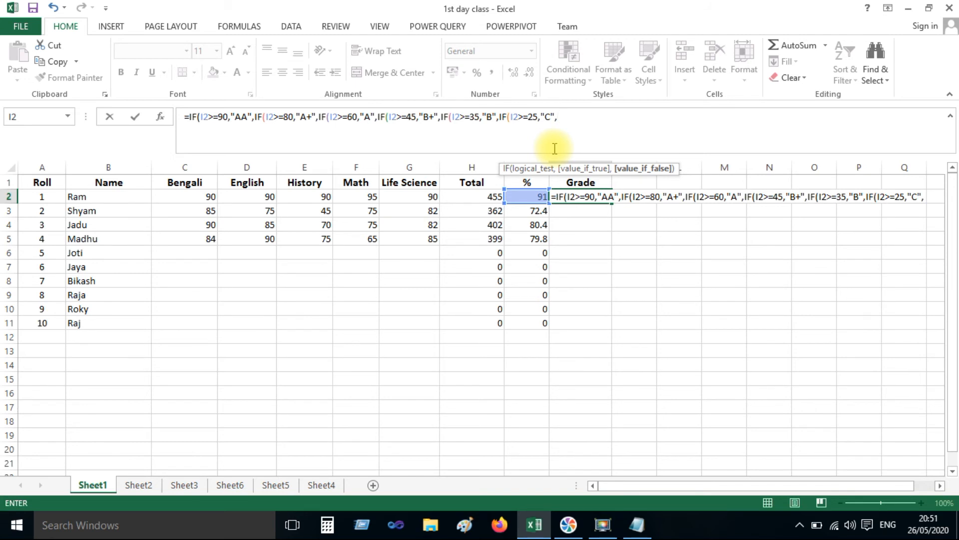
Finish the J2 formula with "D" as the fallback grade and six closing parentheses, and copy it down through J11
type("\"")
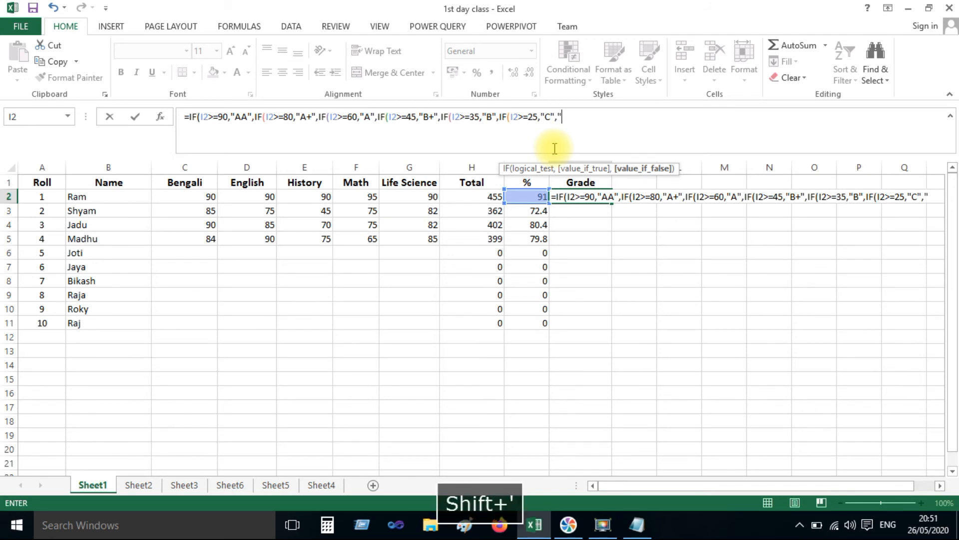
type("D")
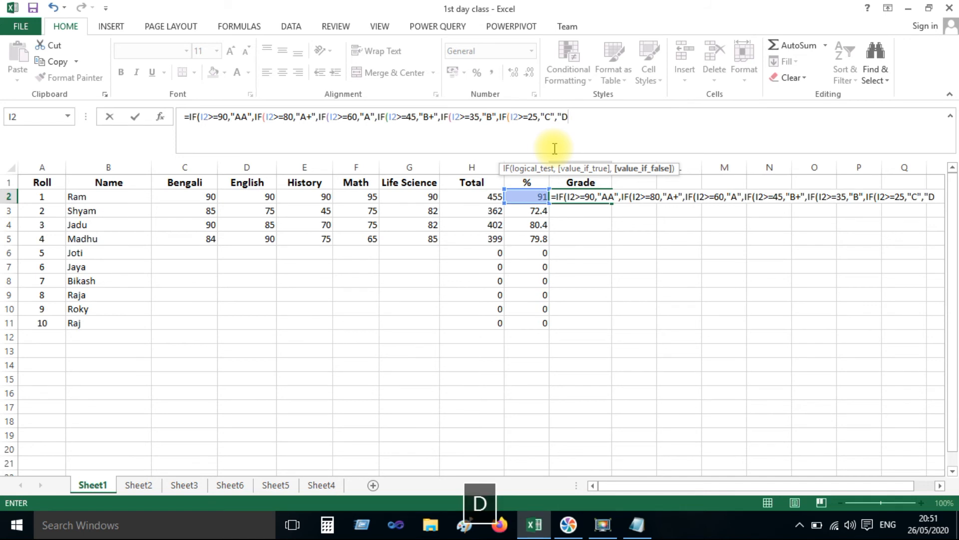
type("\"")
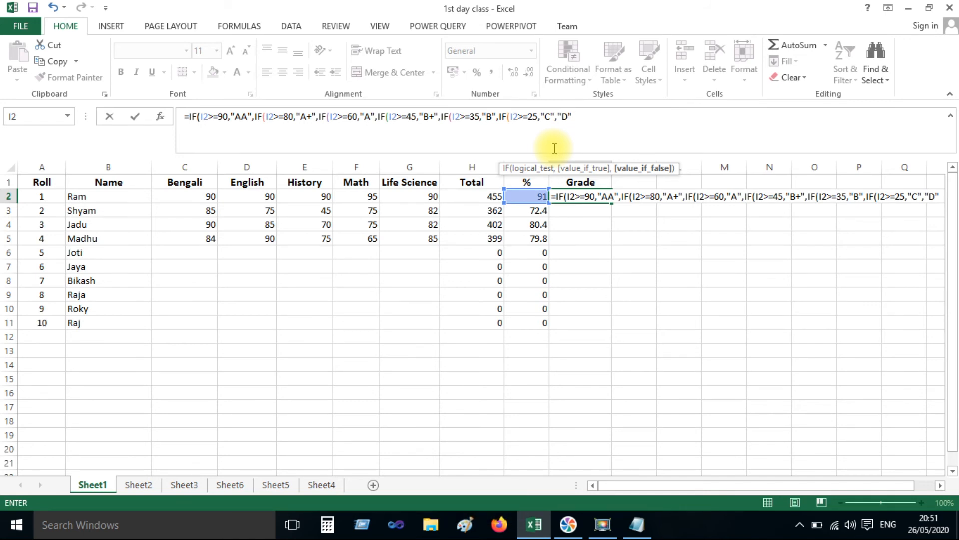
type(")")
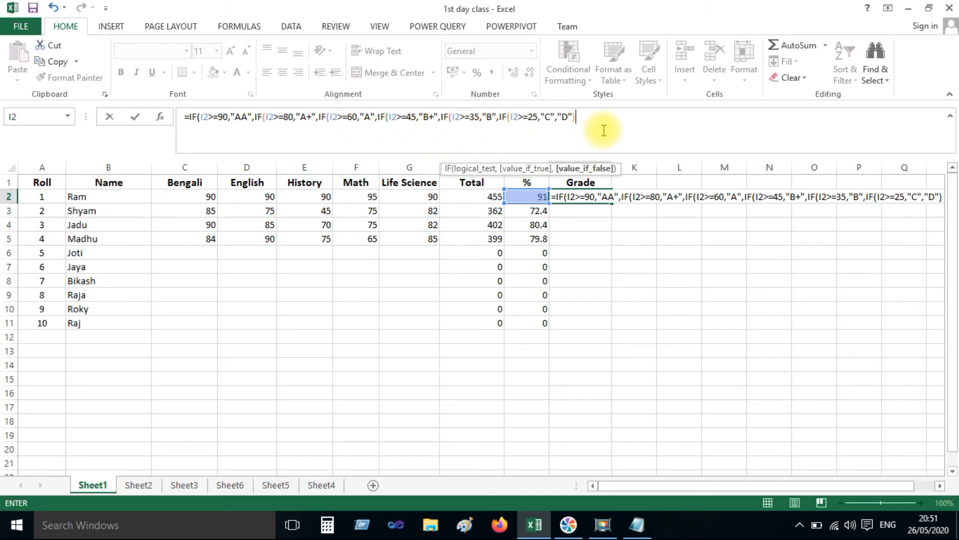
type(")))")
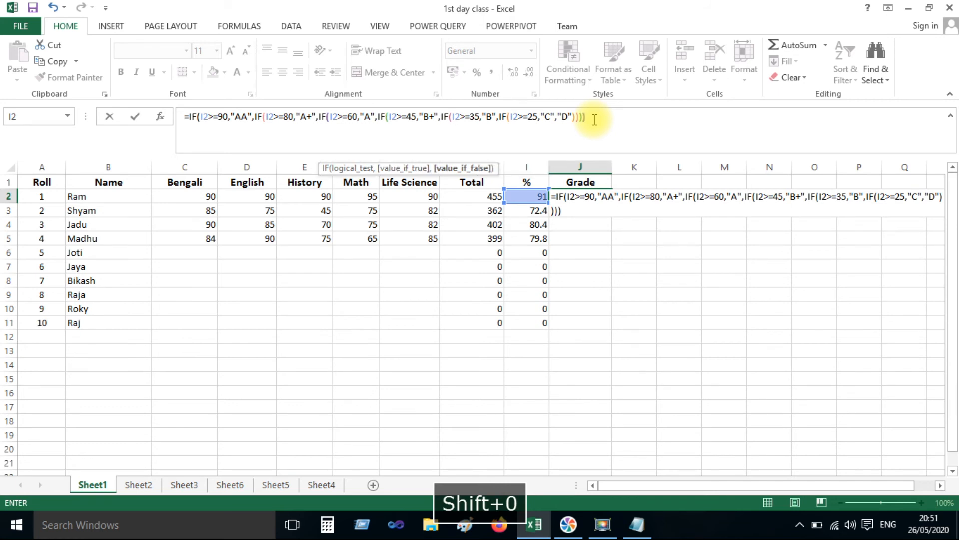
type(")))")
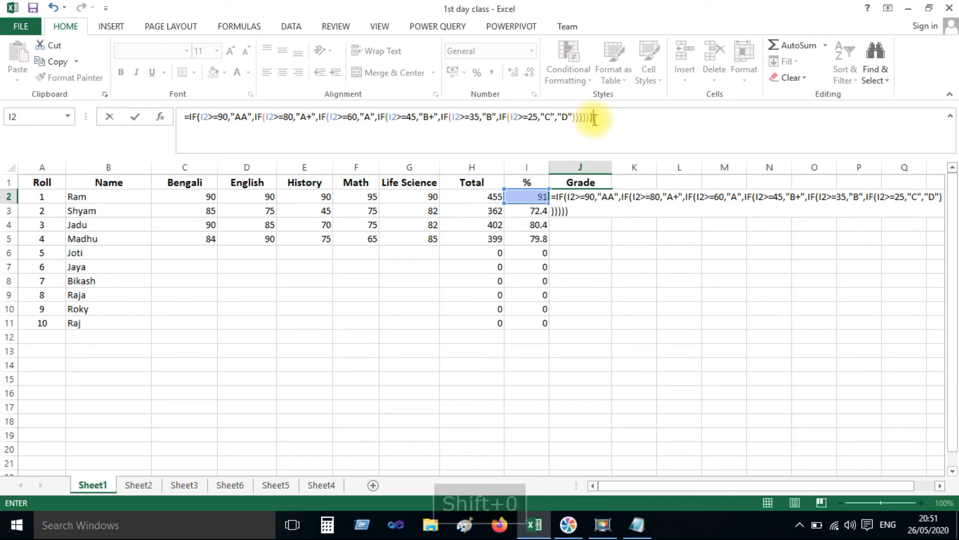
key("Return")
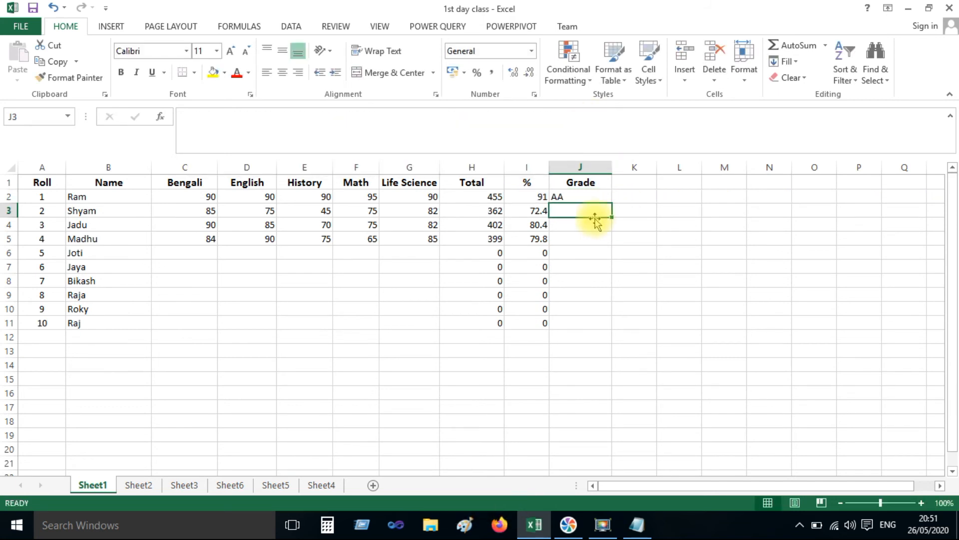
left_click(581, 197)
left_click_drag(615, 200, 610, 325)
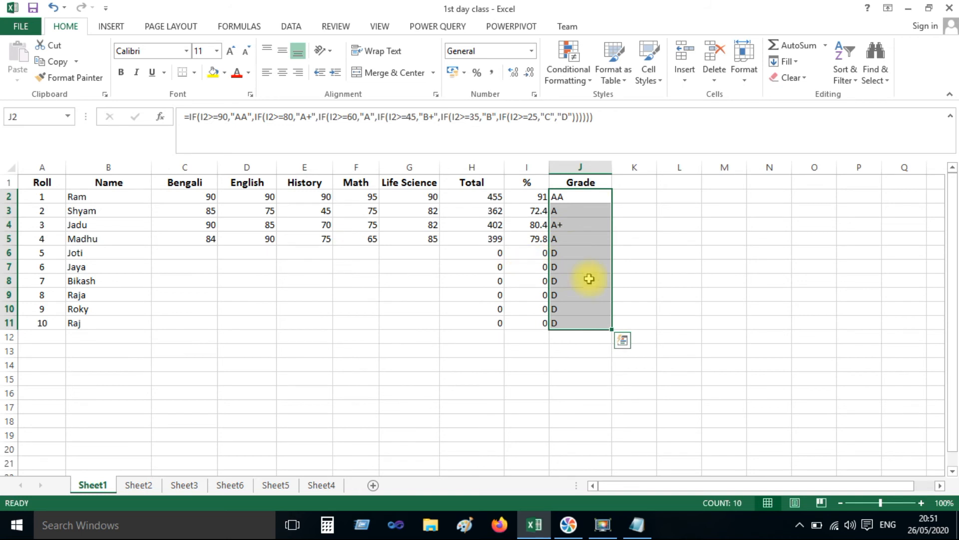
Enter the marks for roll 5 in C6:G6 as Bengali 21, English 18, History 15, Math 20 and Life Science 15
left_click(211, 250)
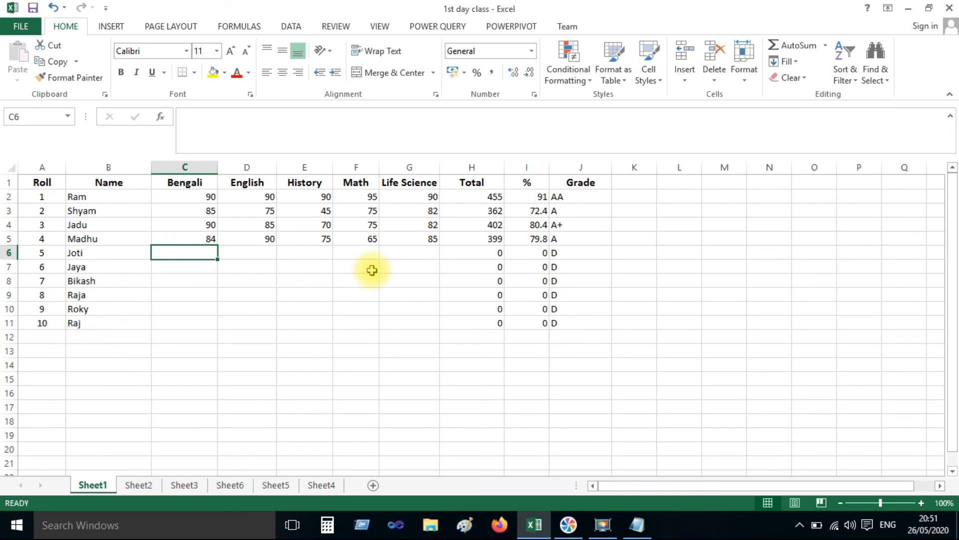
type("21")
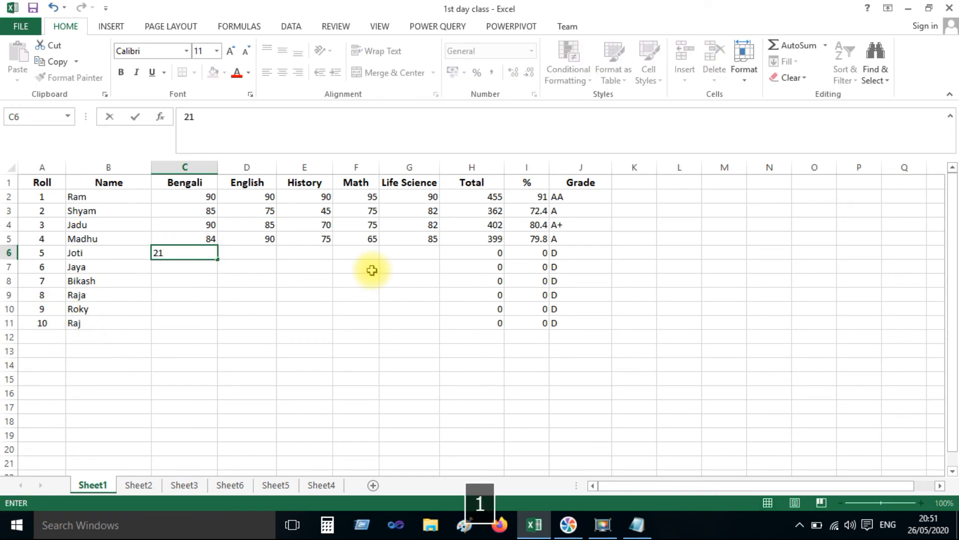
key("Tab")
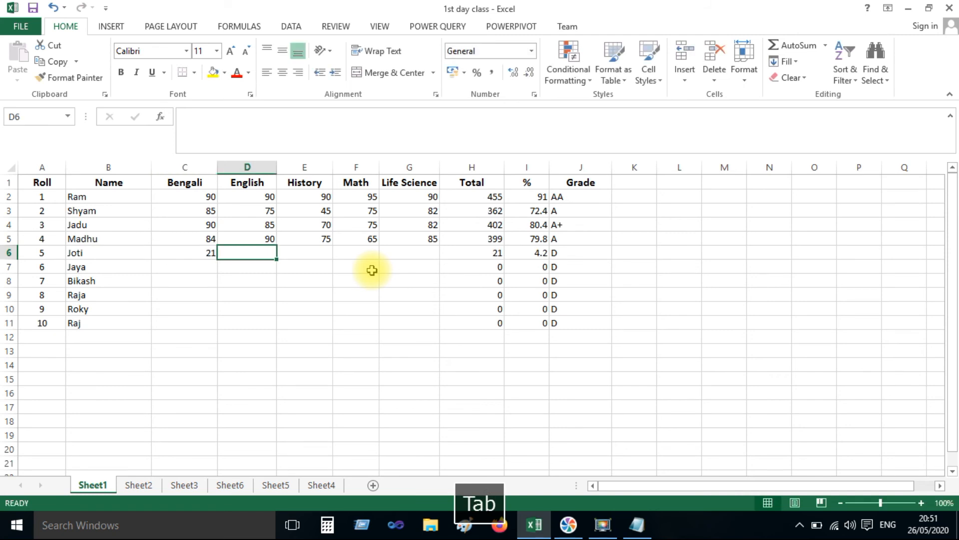
type("18")
key("Tab")
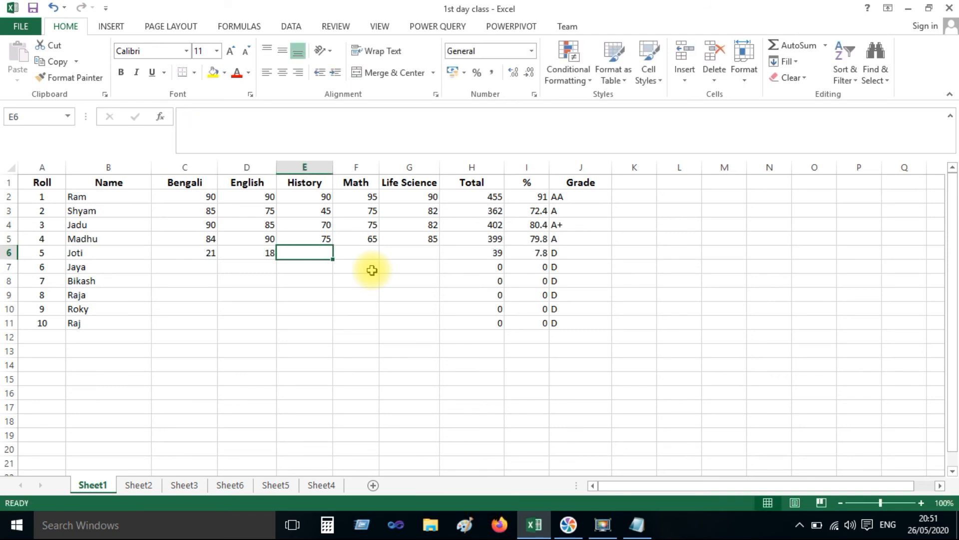
type("15")
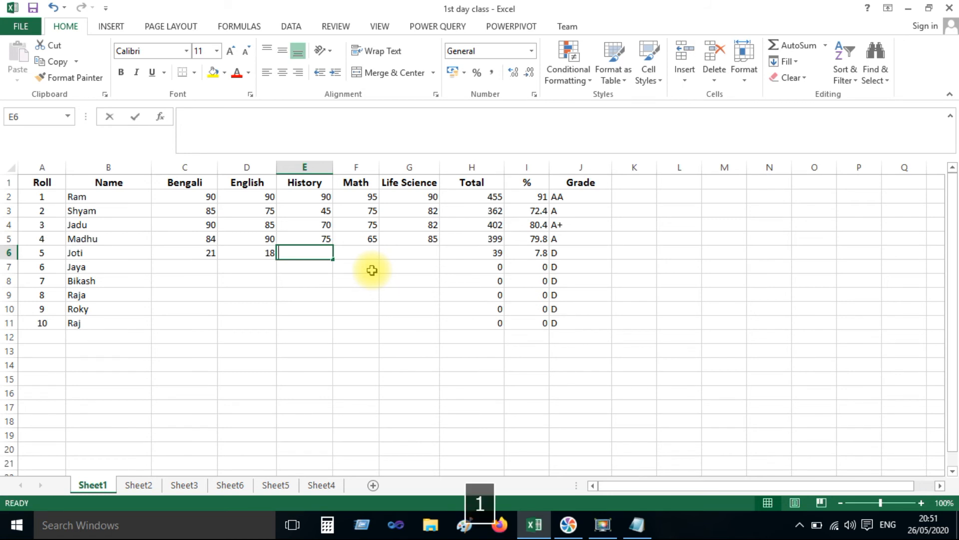
key("Tab")
type("20")
key("Tab")
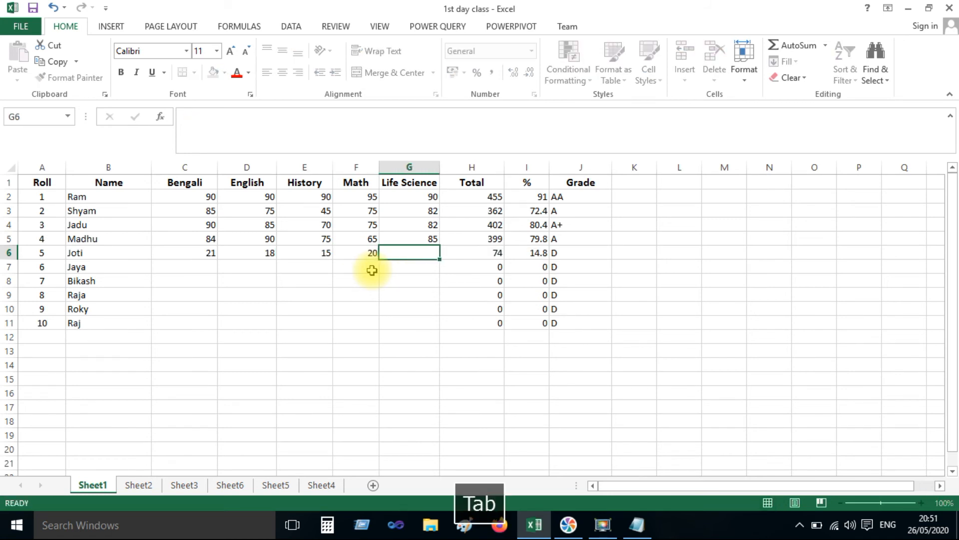
type("15")
key("Tab")
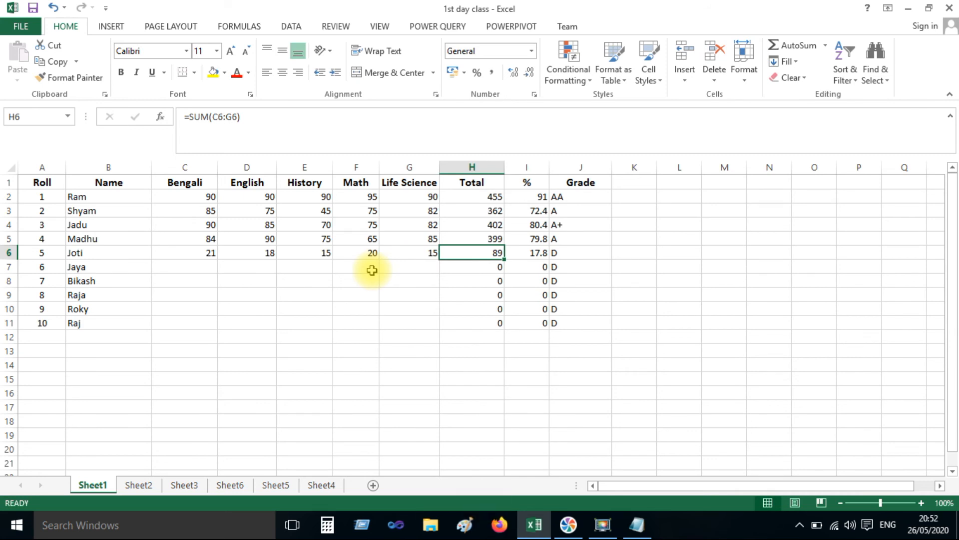
Enter the marks for roll 6 in C7:G7 as Bengali 25, English 25, History 24, Math 25 and Life Science 26
left_click(211, 265)
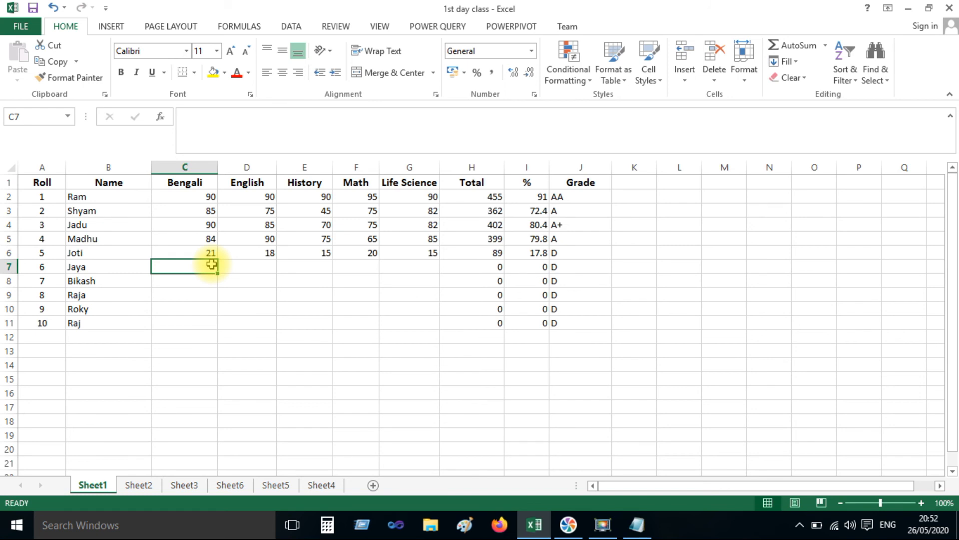
type("25")
key("Tab")
type("25")
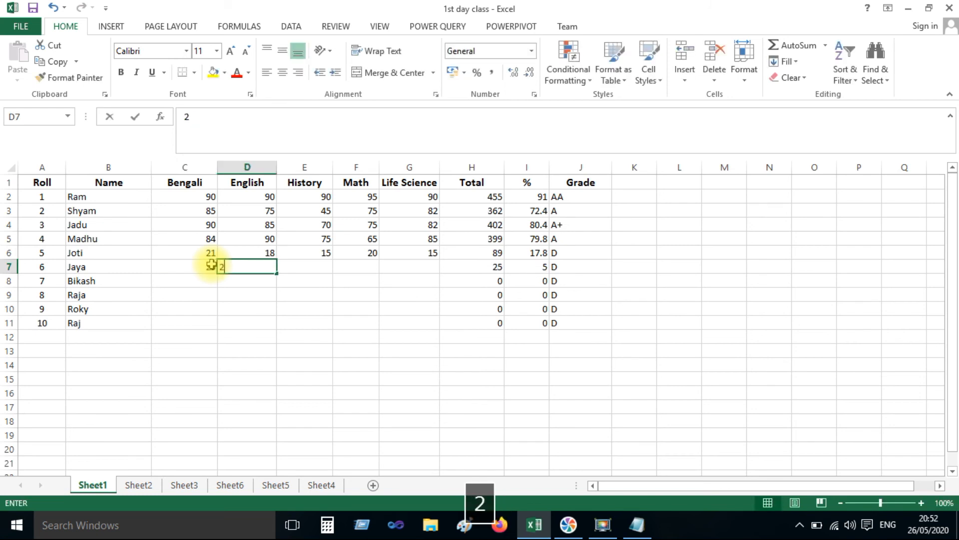
key("Tab")
type("24")
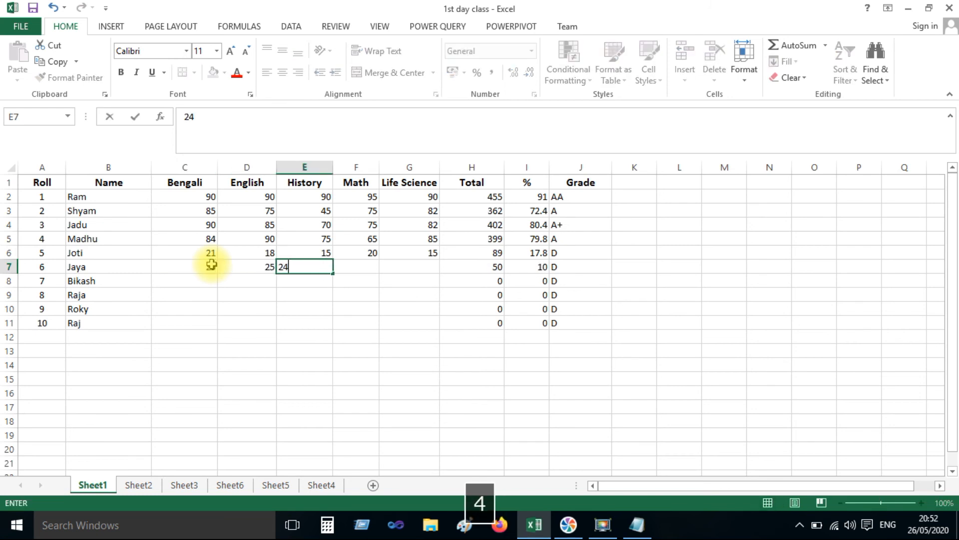
key("Tab")
type("25")
key("Tab")
type("26")
key("Tab")
Overwrite the roll 6 total in H7 with 21 and replace that entry with 26
type("21")
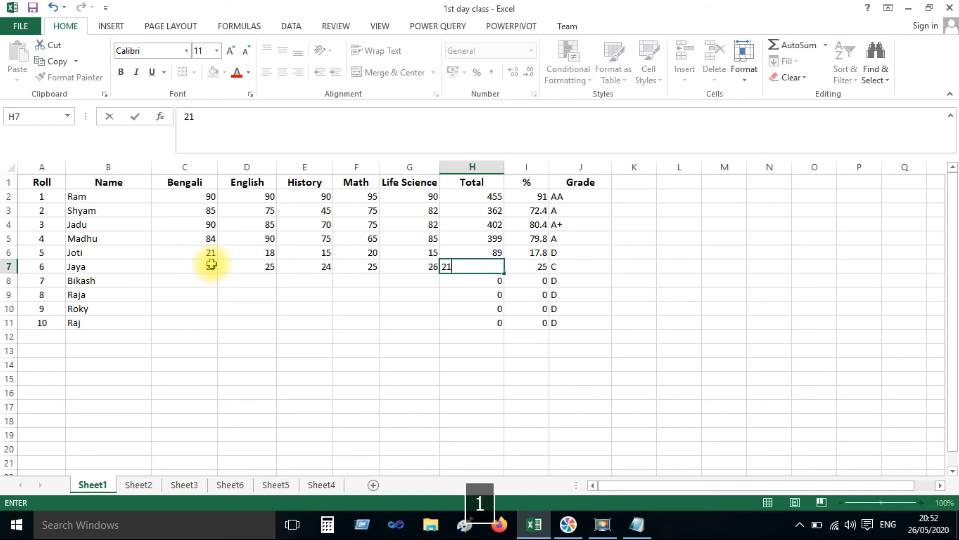
key("Tab")
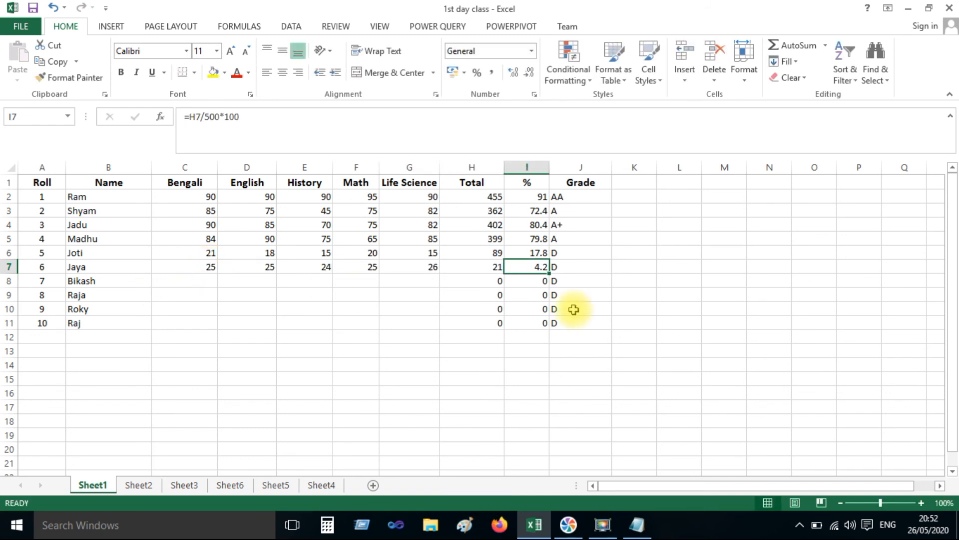
left_click(478, 267)
type("26")
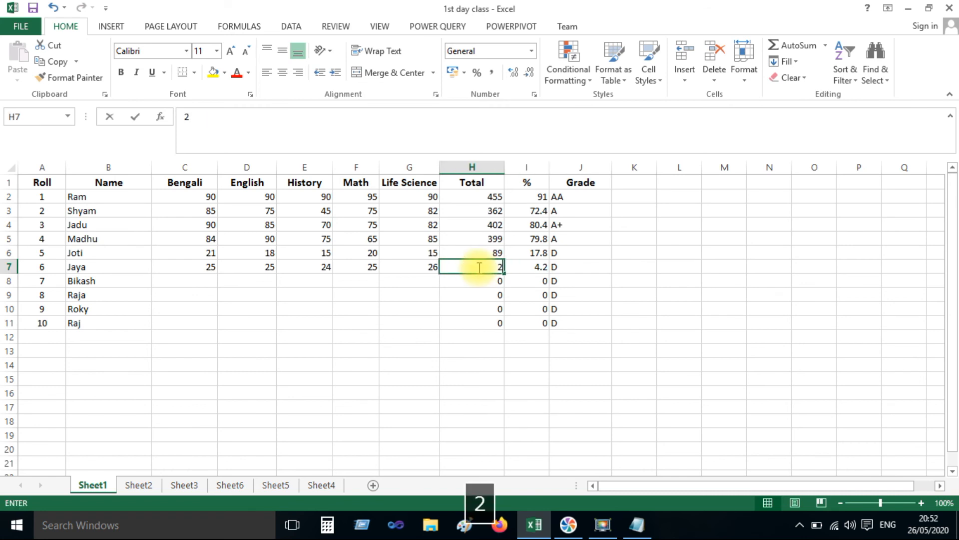
key("Tab")
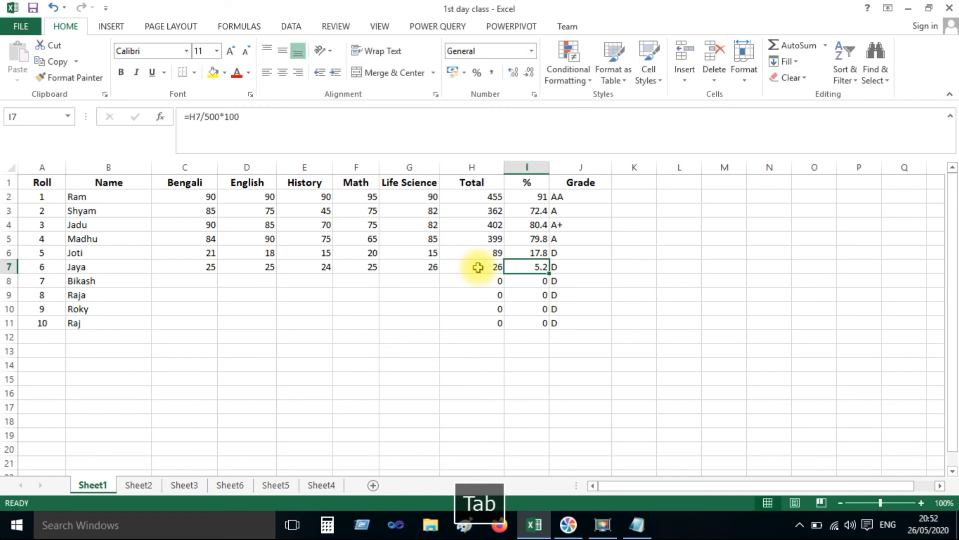
Restore the roll 6 total by copying the SUM formula from H2 down through H11
left_click(421, 268)
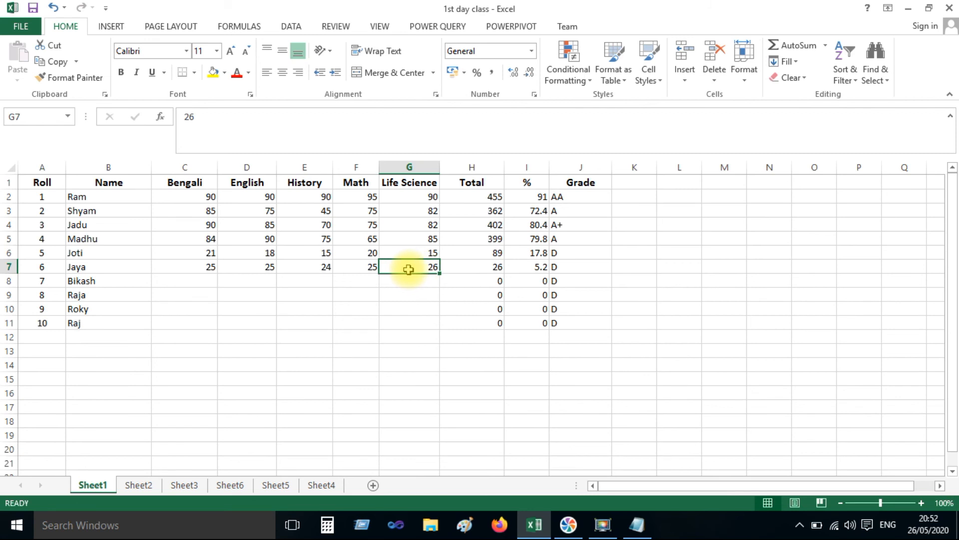
left_click(477, 268)
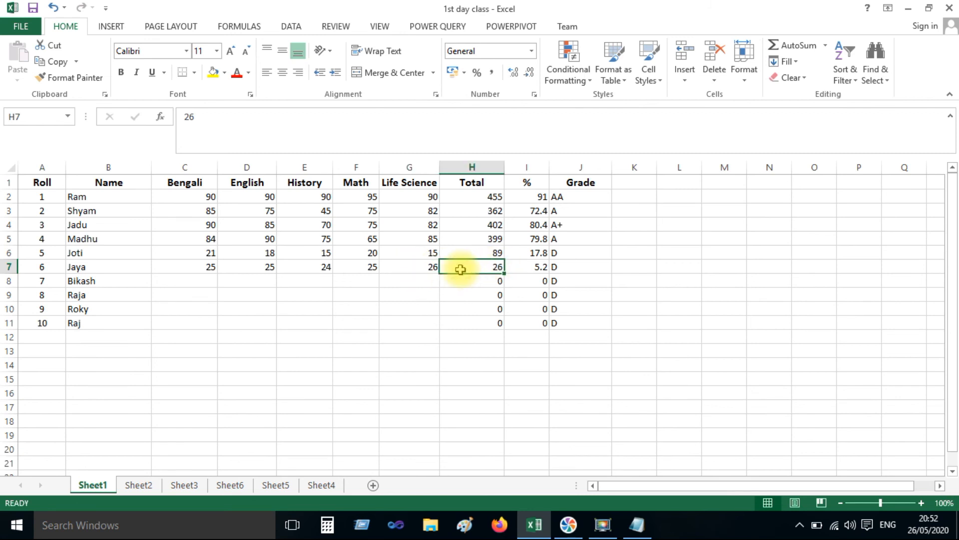
left_click(352, 268)
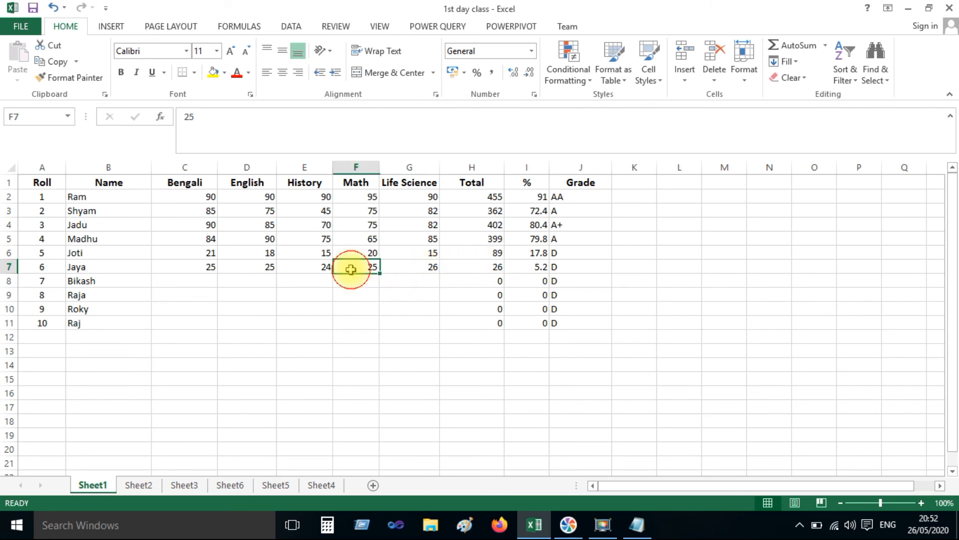
left_click(492, 266)
left_click(496, 253)
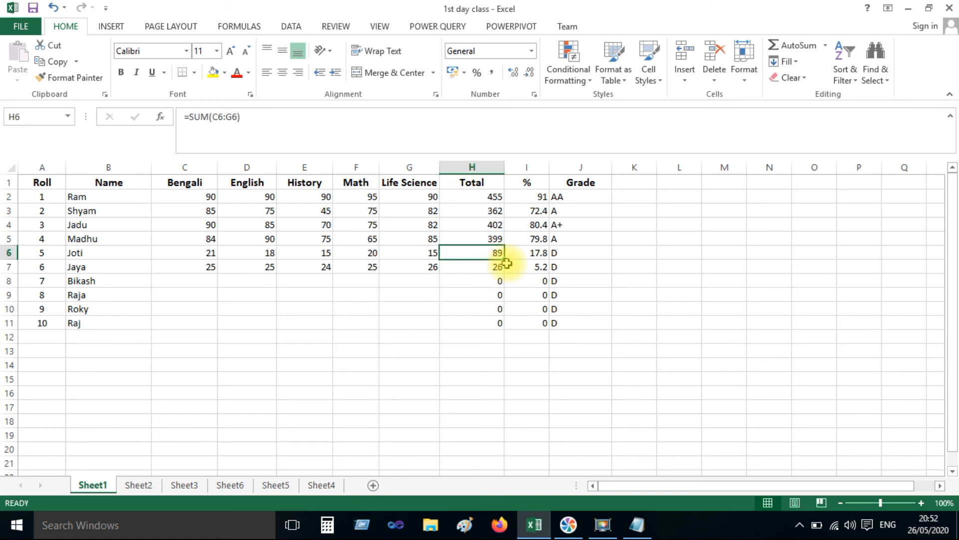
left_click(507, 266)
left_click(492, 198)
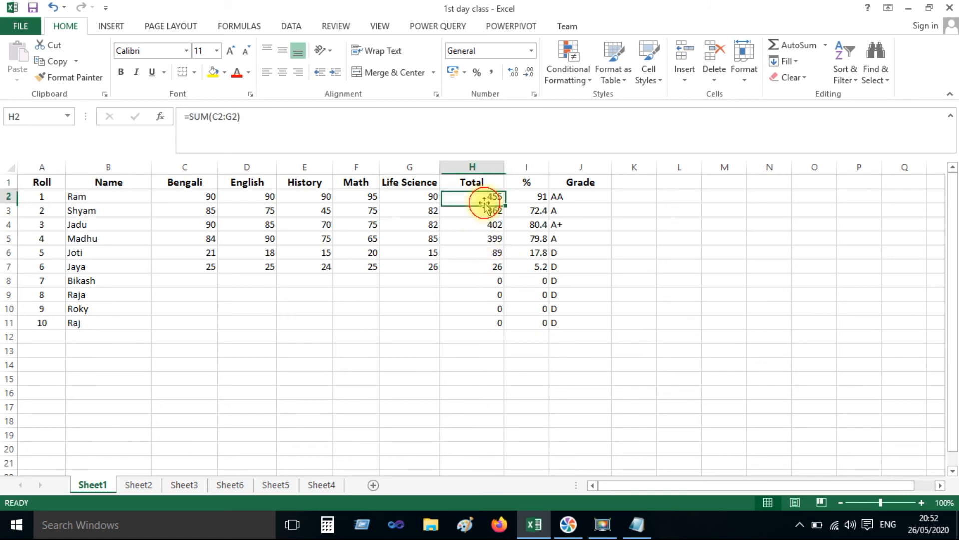
left_click_drag(505, 203, 499, 326)
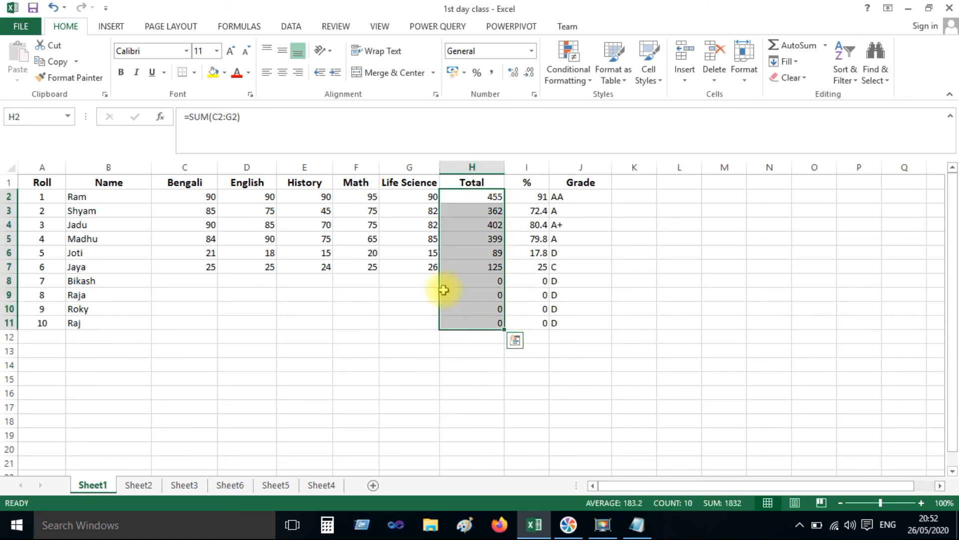
Set the Life Science mark for roll 6 in G7 to 28
left_click(199, 281)
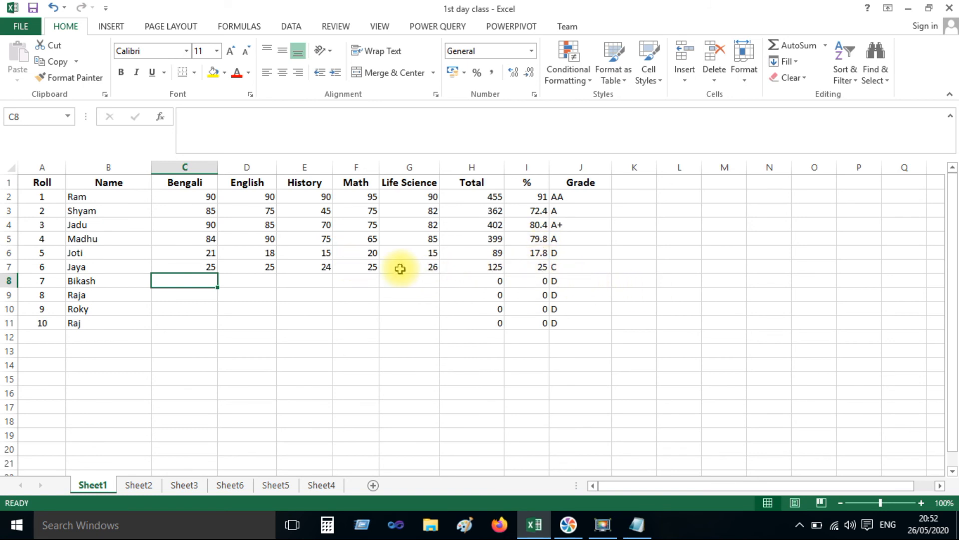
left_click(423, 268)
type("28")
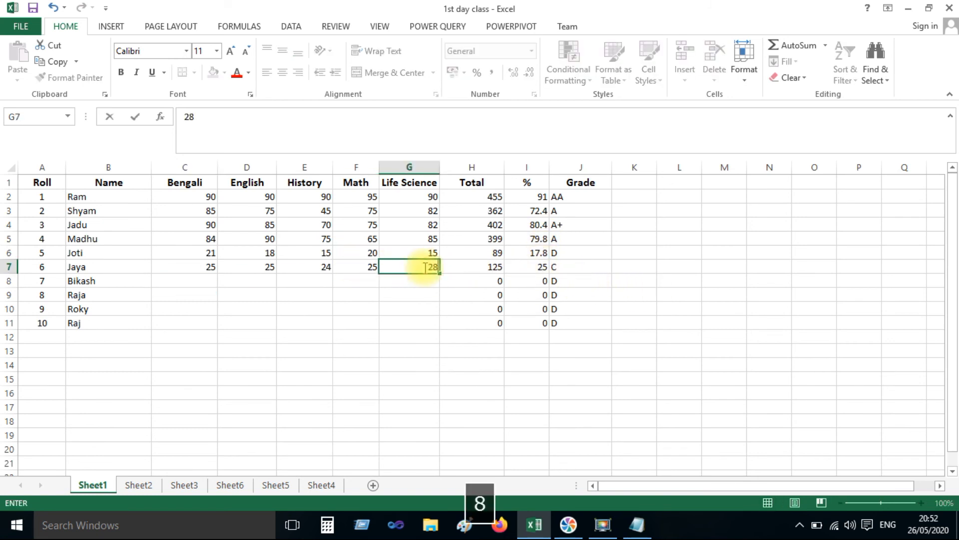
key("Tab")
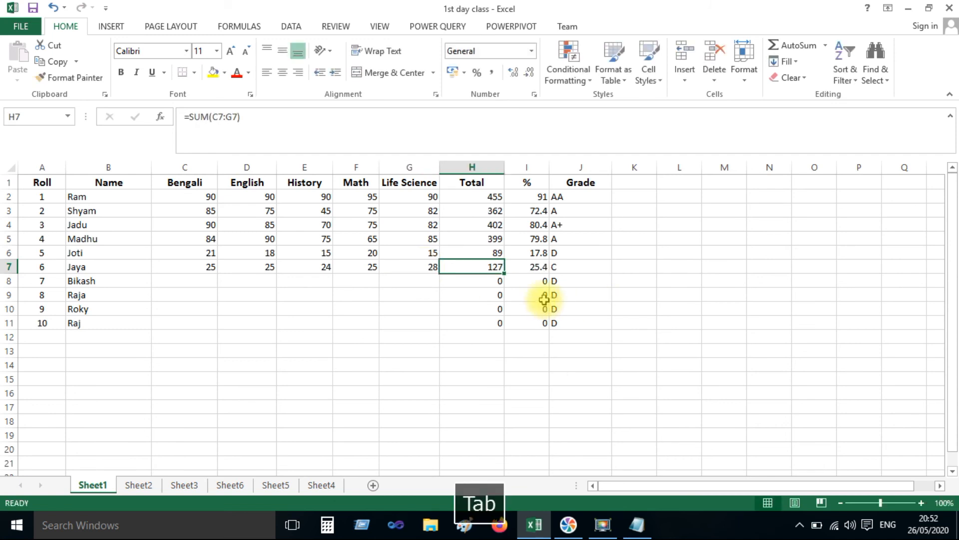
Enter the marks for roll 7 in C8:G8 as Bengali 35, English 45, History 25, Math 34 and Life Science 25
left_click(207, 282)
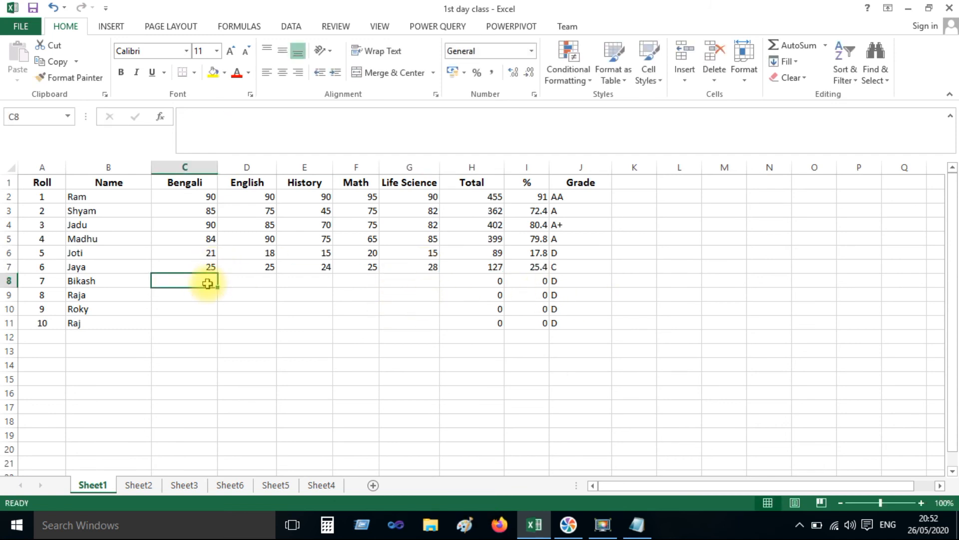
type("35")
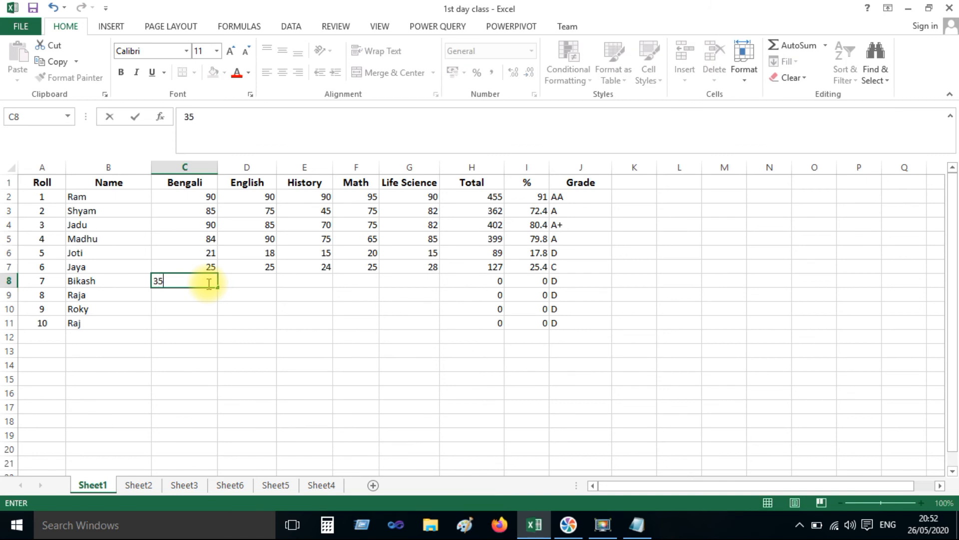
key("Tab")
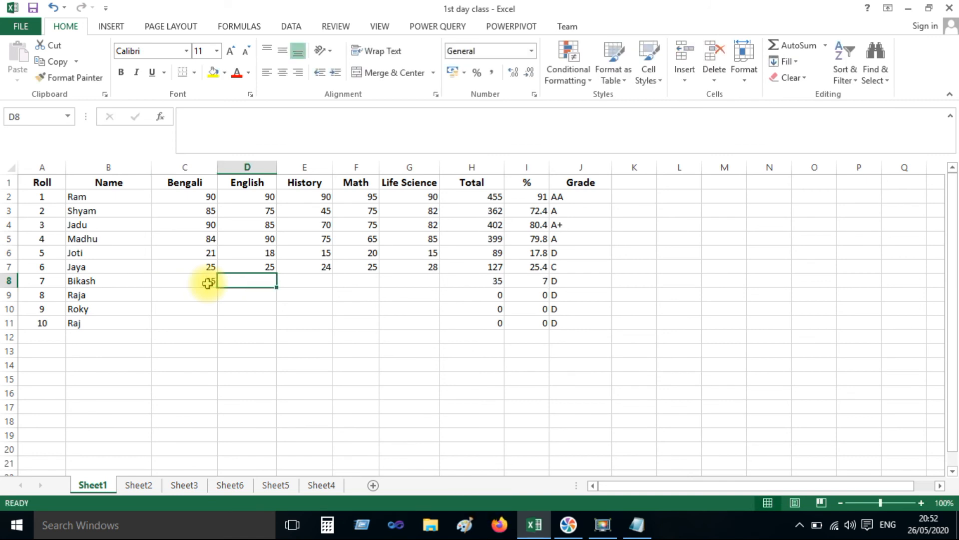
type("45")
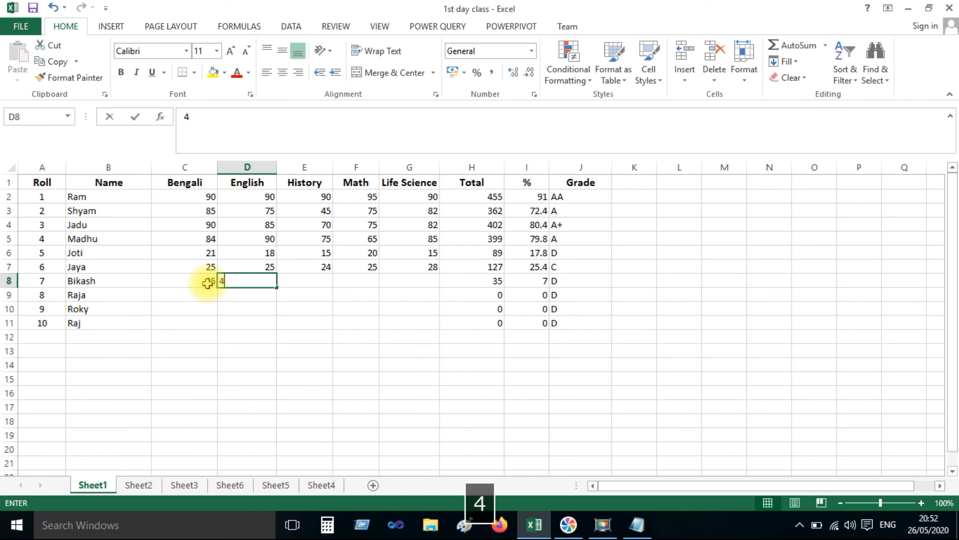
key("Tab")
type("25")
key("Tab")
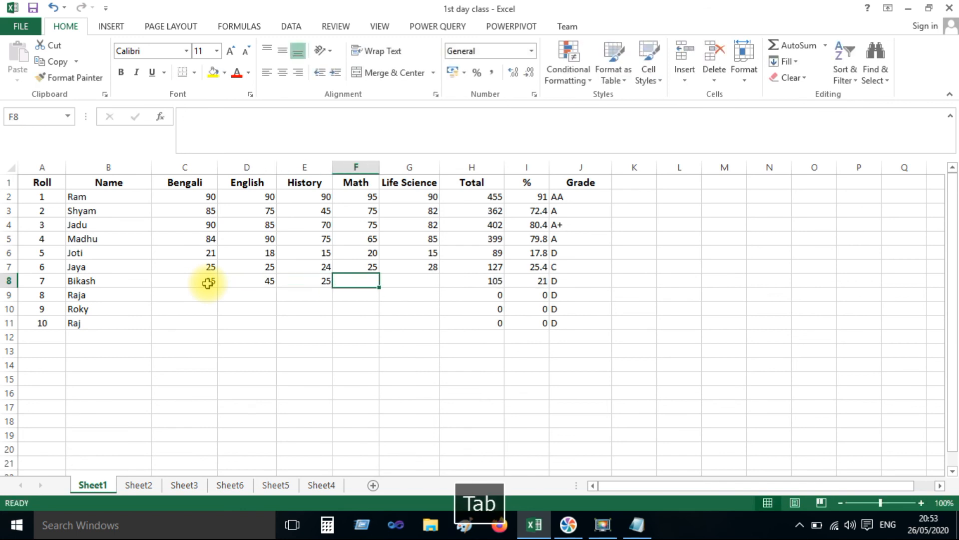
type("34")
key("Tab")
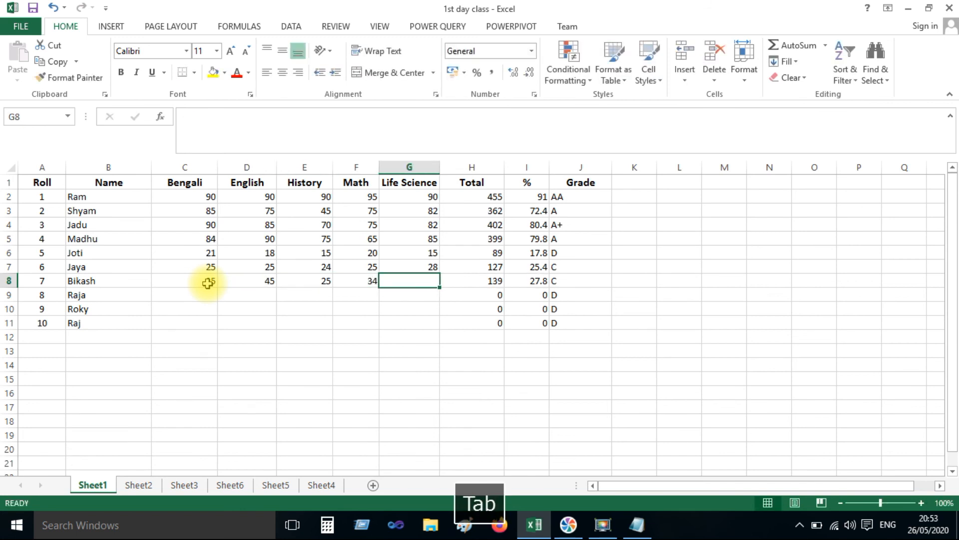
type("25")
key("Tab")
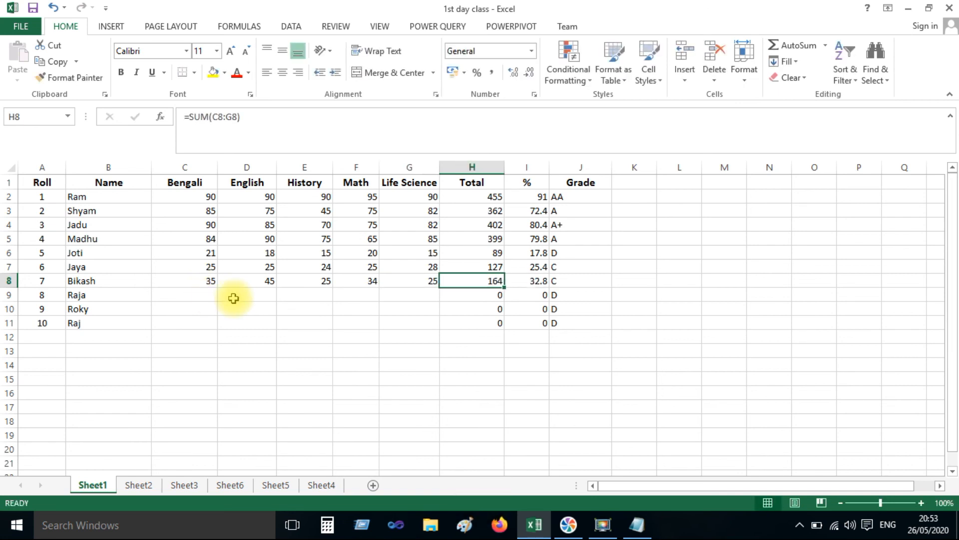
Set the Math mark for roll 7 in F8 to 80
left_click(366, 283)
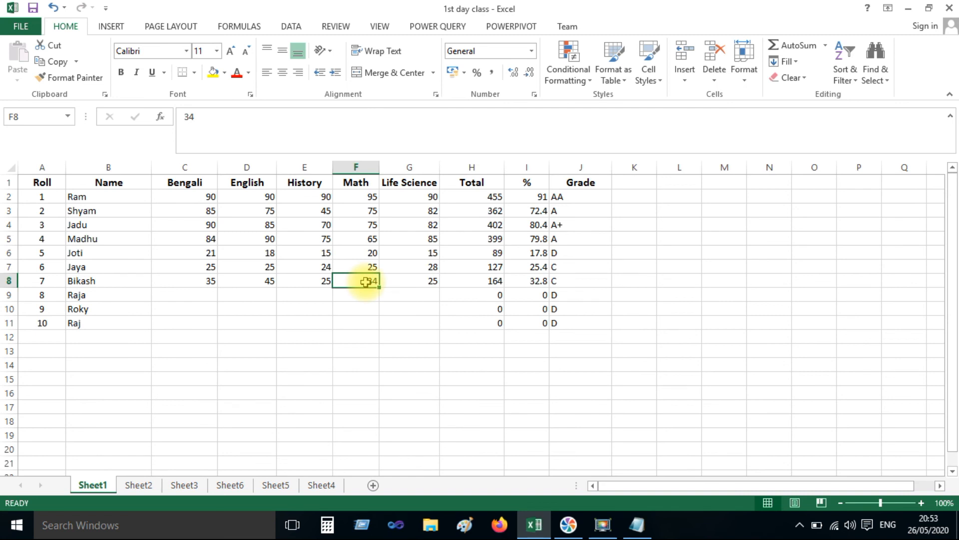
type("80")
key("Tab")
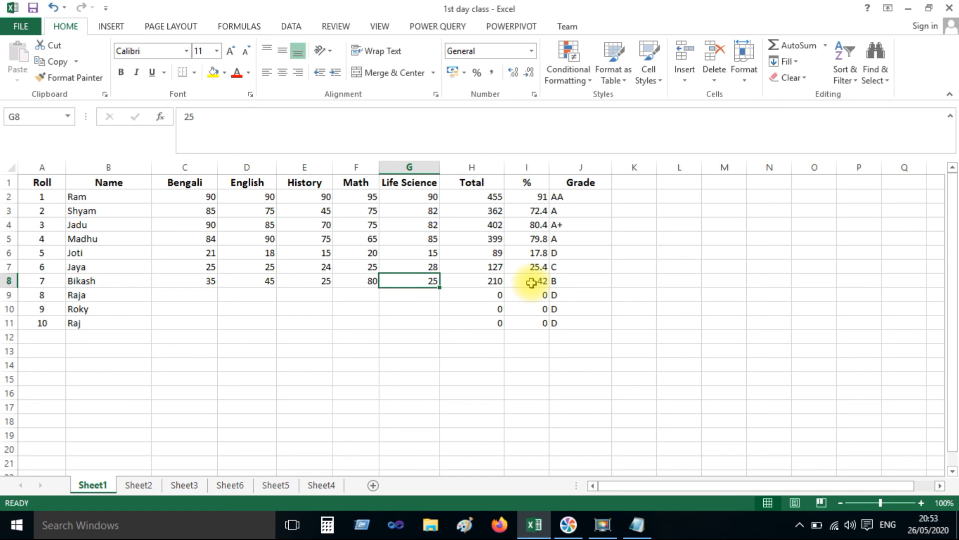
Enter the marks for roll 8 in C9:G9 as Bengali 46, English 48, History 42, Math 43 and Life Science 49
left_click(200, 291)
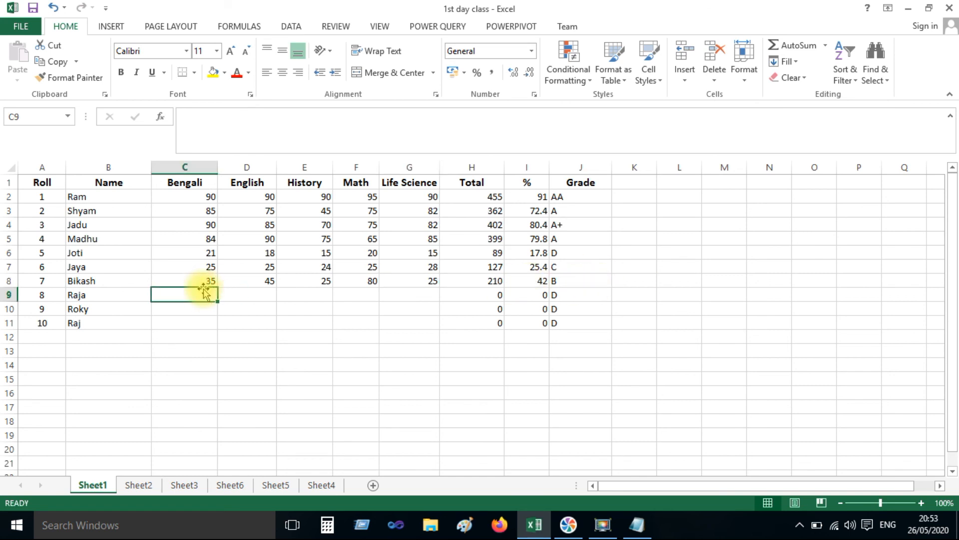
type("46")
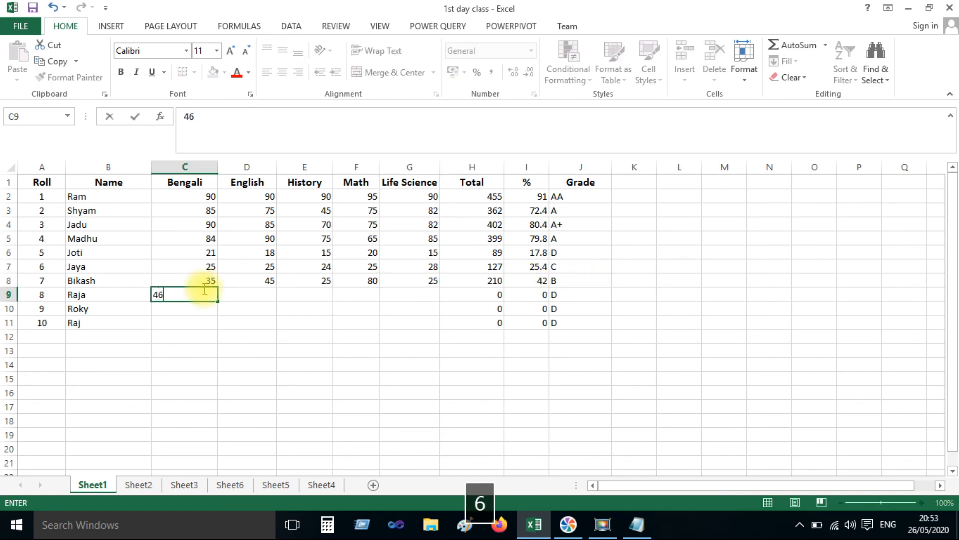
key("Tab")
type("48")
key("Tab")
type("42")
key("Tab")
type("4")
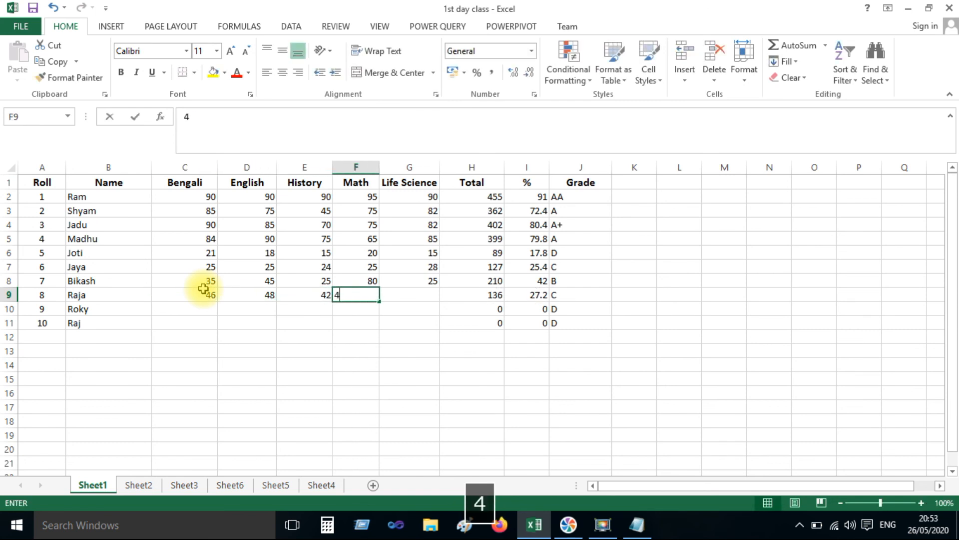
type("3")
key("Tab")
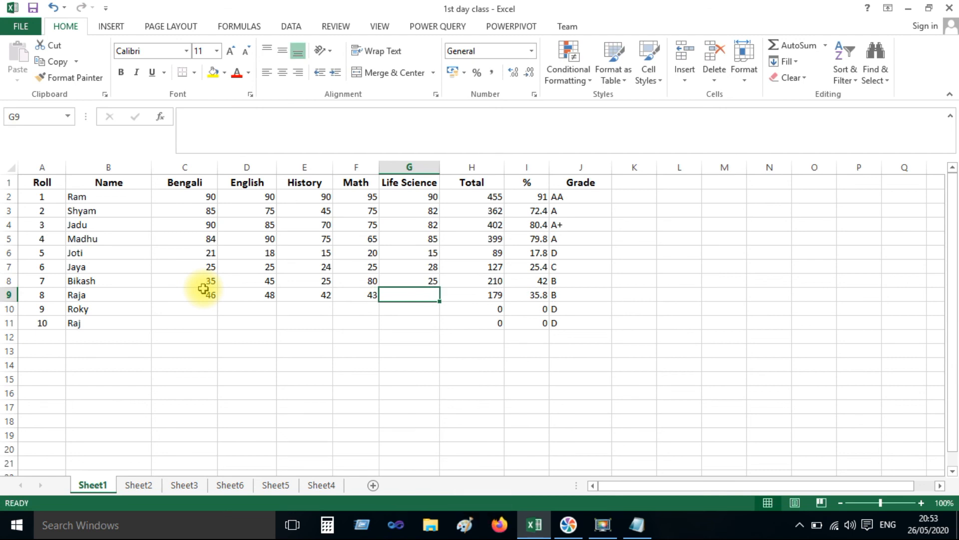
type("49")
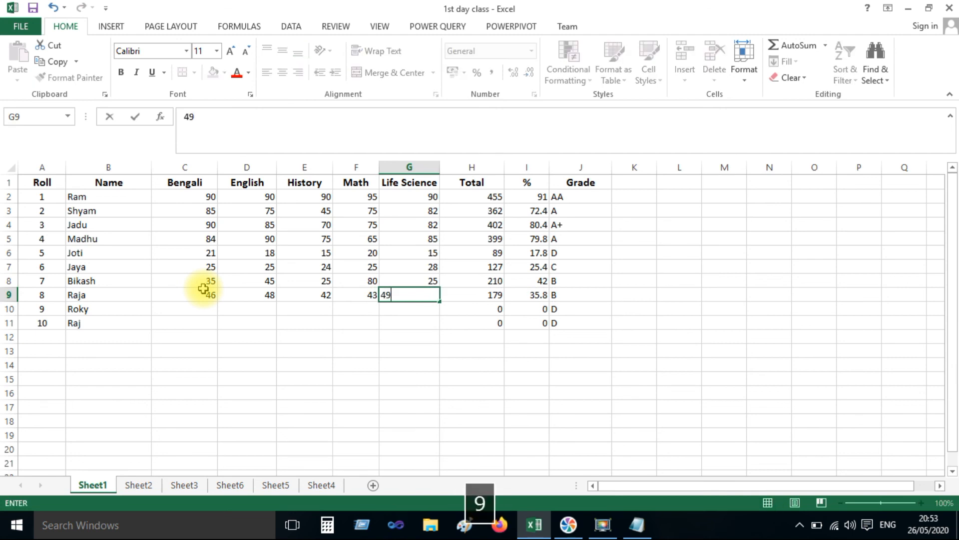
key("Tab")
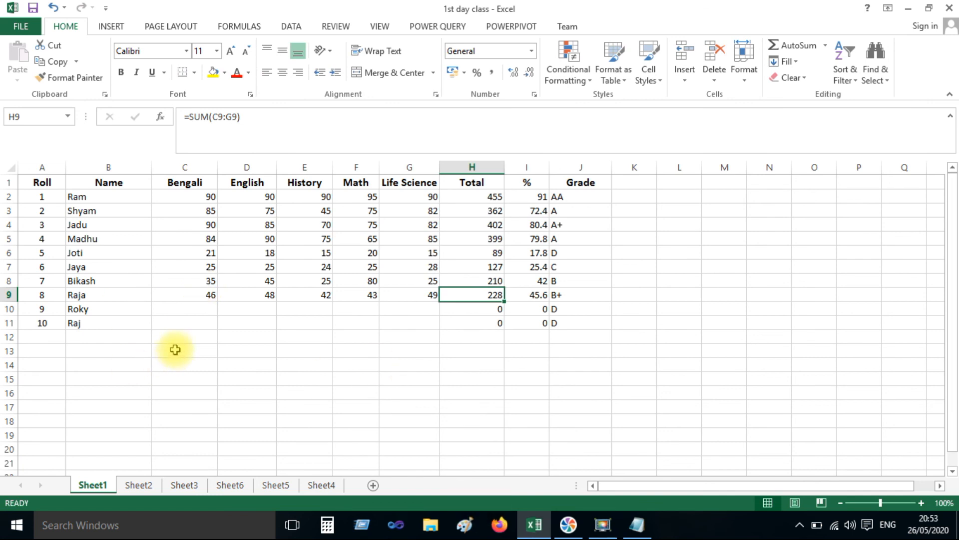
Examine the nested IF formula behind the roll 8 grade in J9
left_click(206, 308)
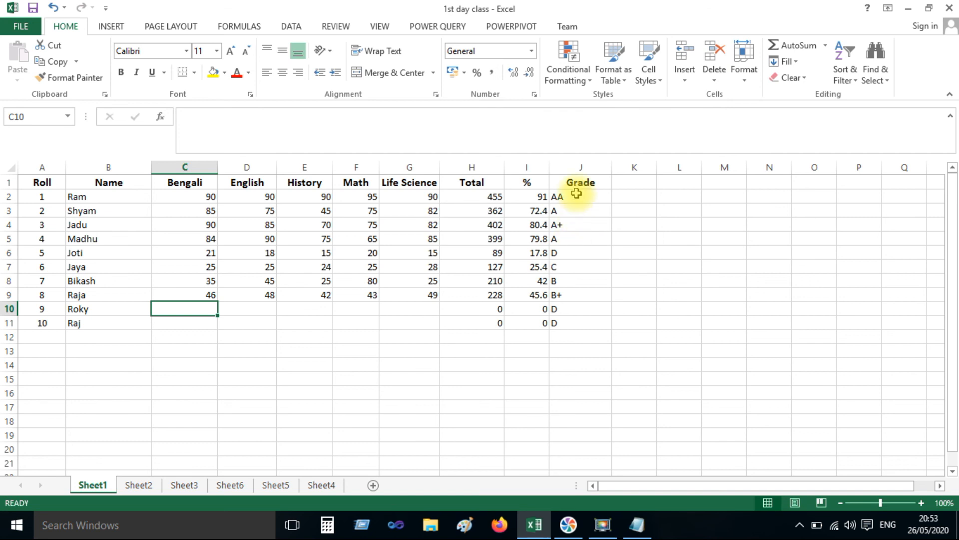
left_click(577, 296)
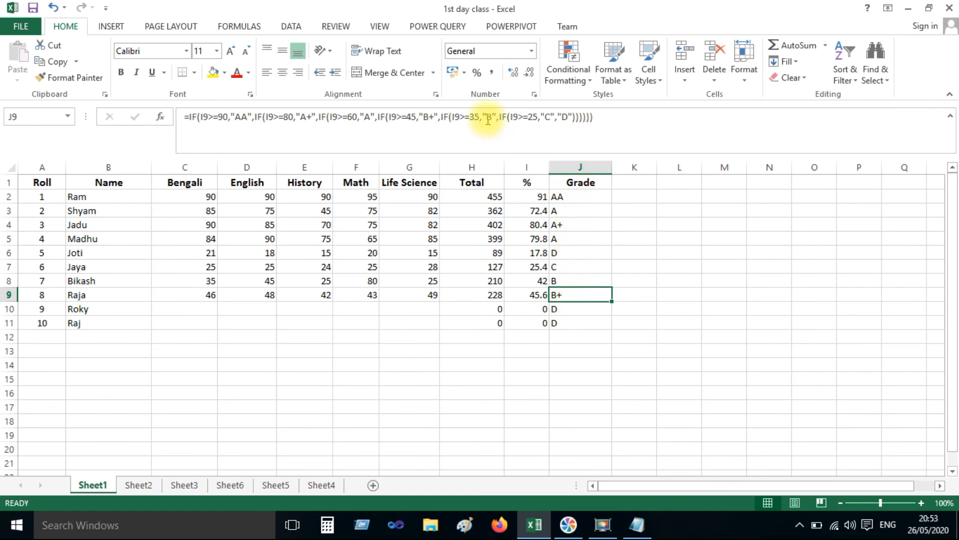